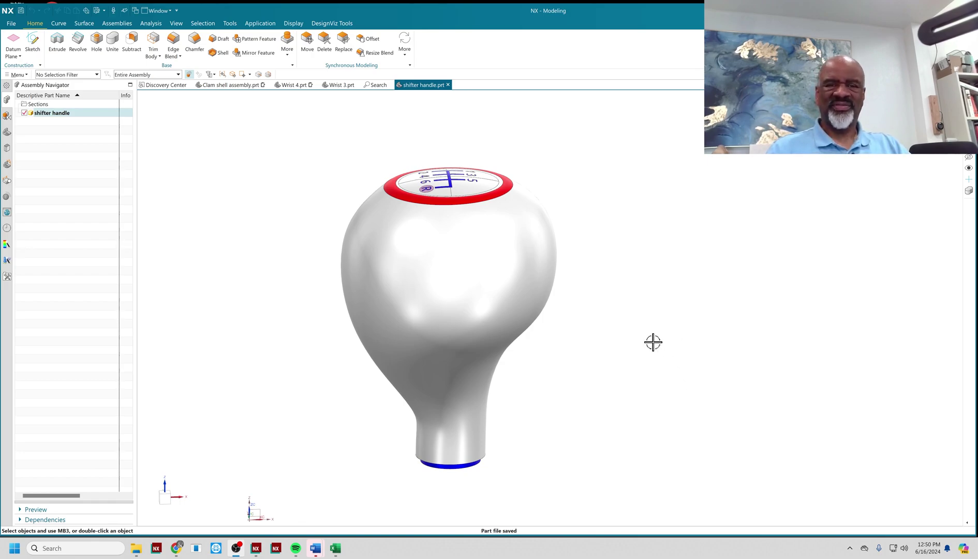
pyautogui.moveTo(641, 328); pyautogui.dragTo(327, 453, button='middle')
pyautogui.hotkey('ctrl', 's')
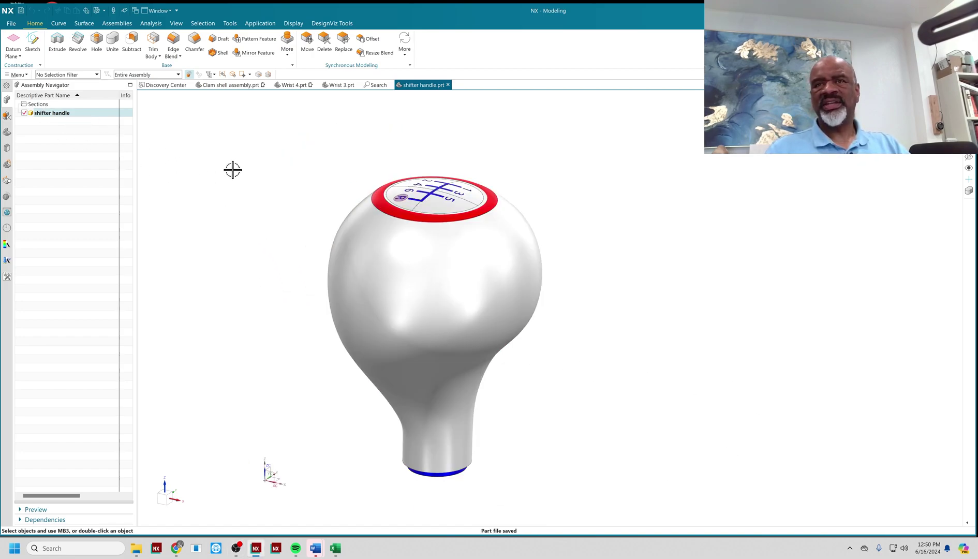
pyautogui.keyDown('shift'); pyautogui.moveTo(595, 314); pyautogui.dragTo(566, 293, button='middle'); pyautogui.keyUp('shift')
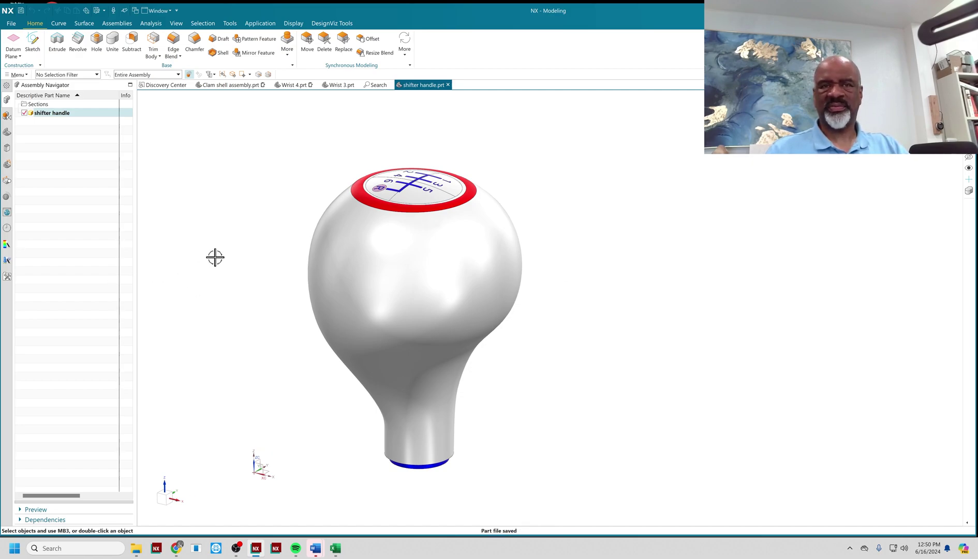
pyautogui.moveTo(220, 258); pyautogui.dragTo(389, 360, button='middle')
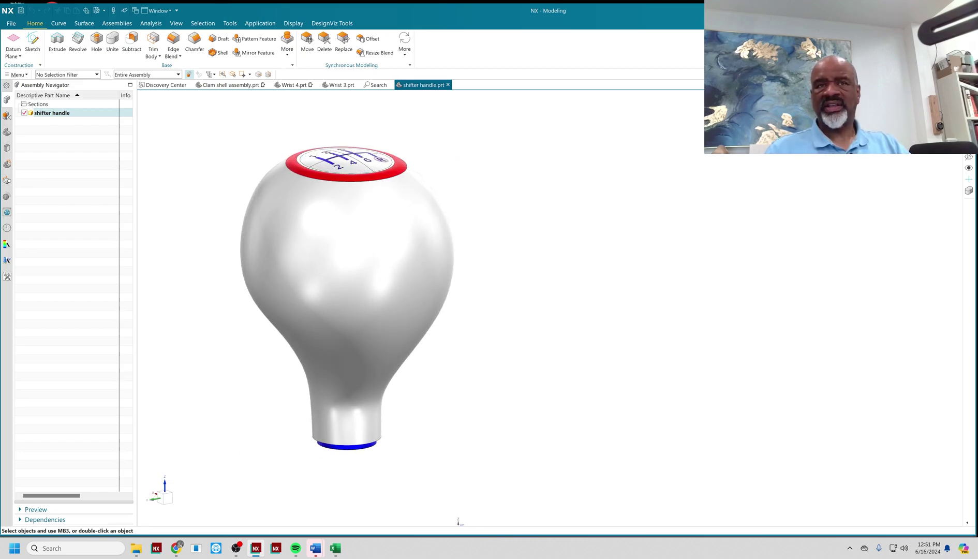
pyautogui.click(6, 133)
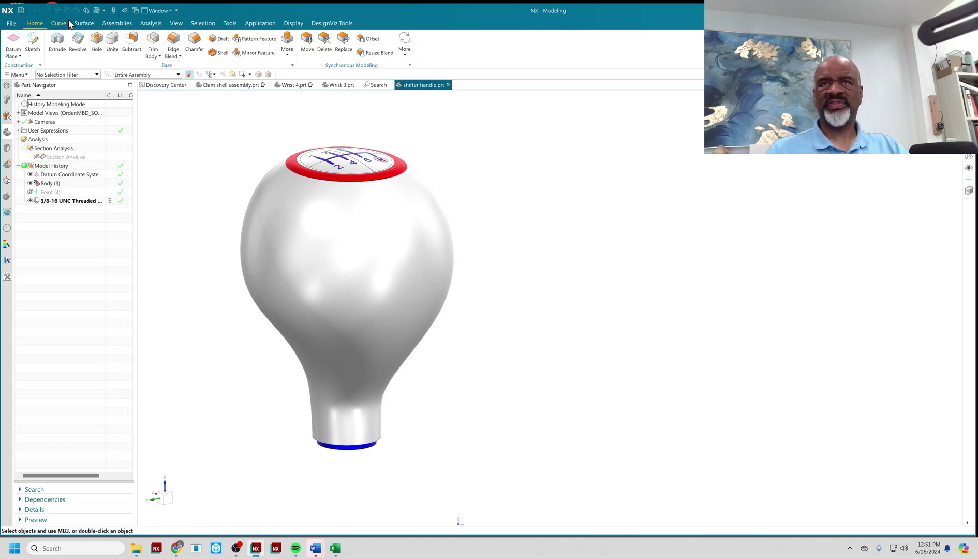
pyautogui.moveTo(233, 15); pyautogui.dragTo(240, 15)
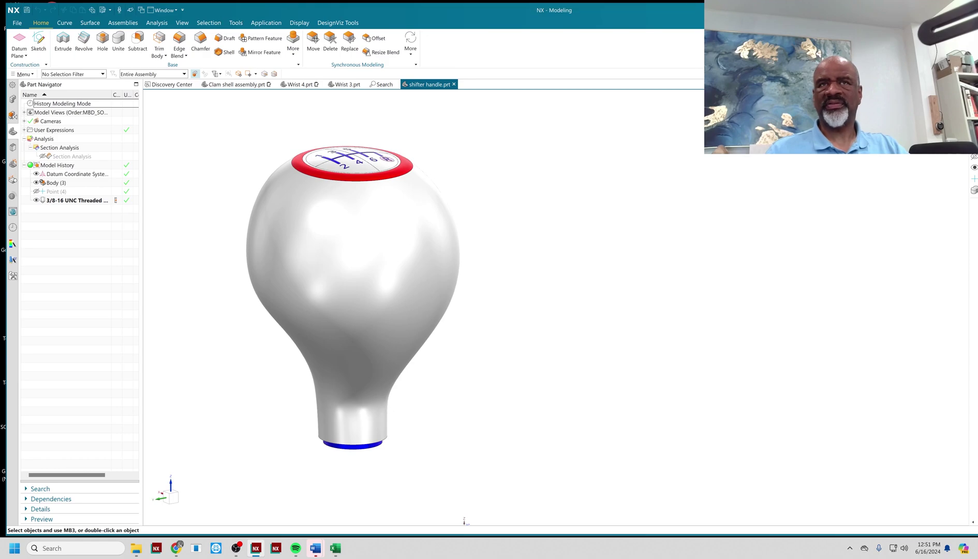
# - Create a new part named "shifter assembly" from the DV Model English MBD template in inches
pyautogui.click(17, 23)
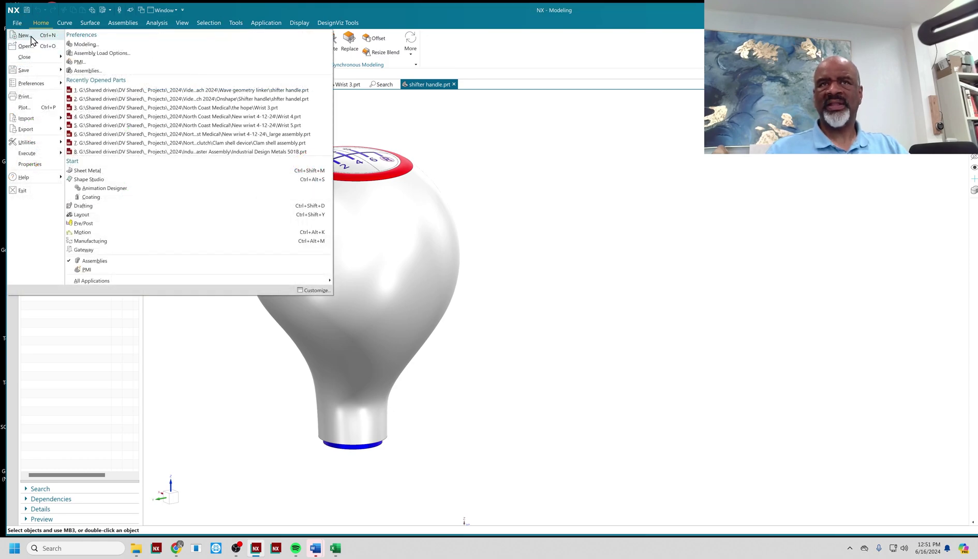
pyautogui.click(47, 40)
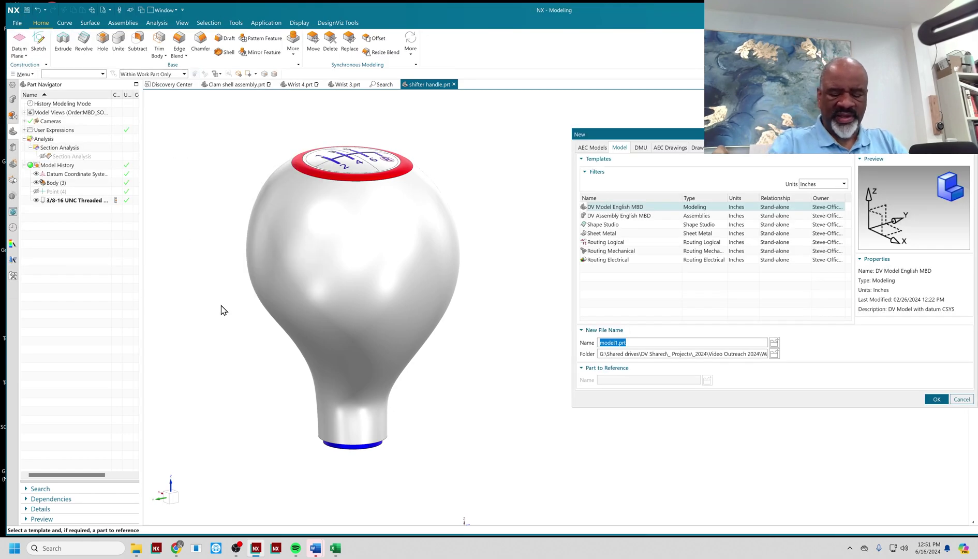
pyautogui.write('shi')
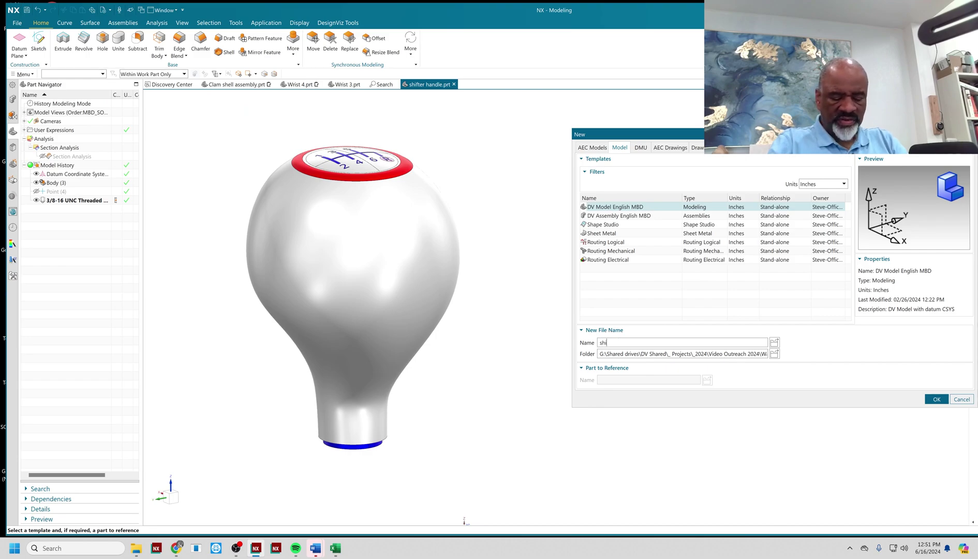
pyautogui.write('fter assembly')
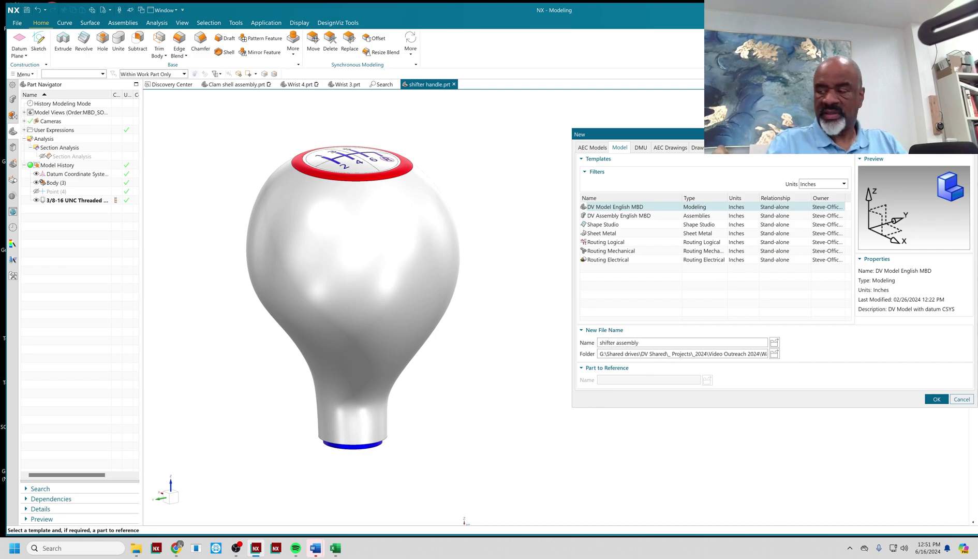
pyautogui.press('Return')
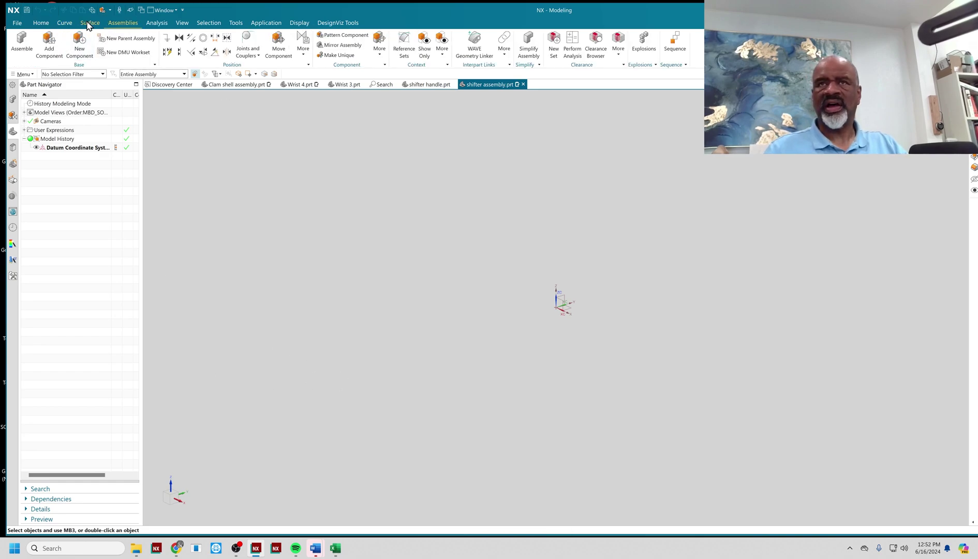
# - Add one shifter handle.prt component to the assembly at the WCS and create a Fix constraint for it
pyautogui.click(50, 52)
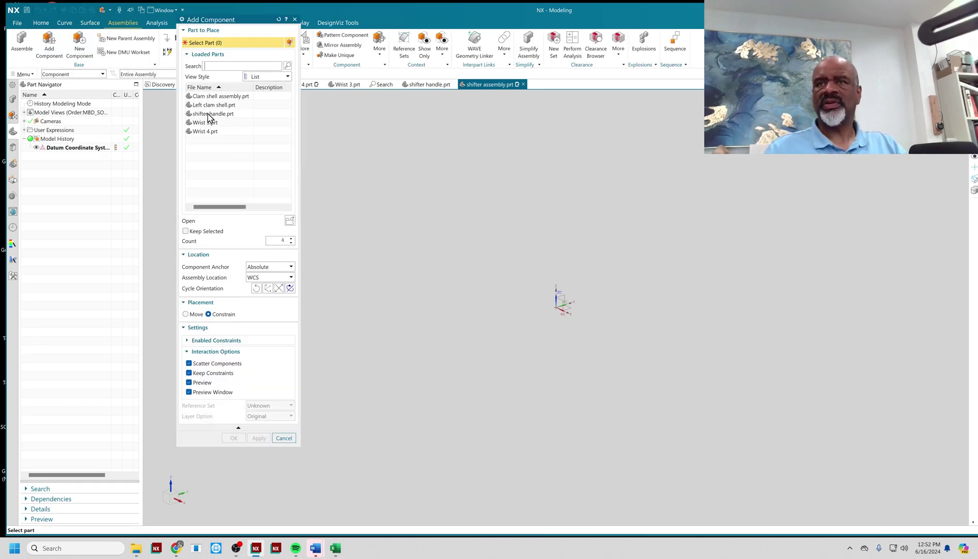
pyautogui.click(208, 115)
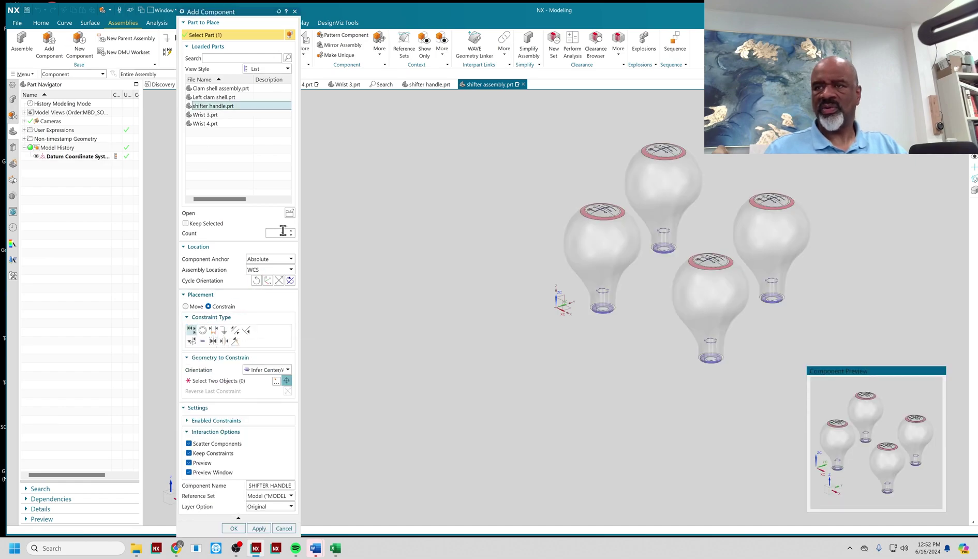
pyautogui.click(292, 236)
pyautogui.click(291, 236)
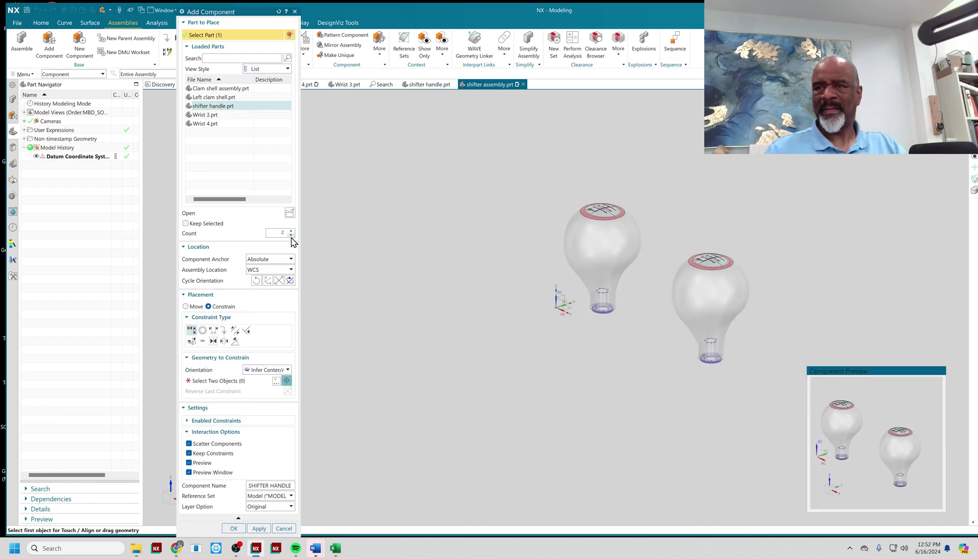
pyautogui.click(291, 235)
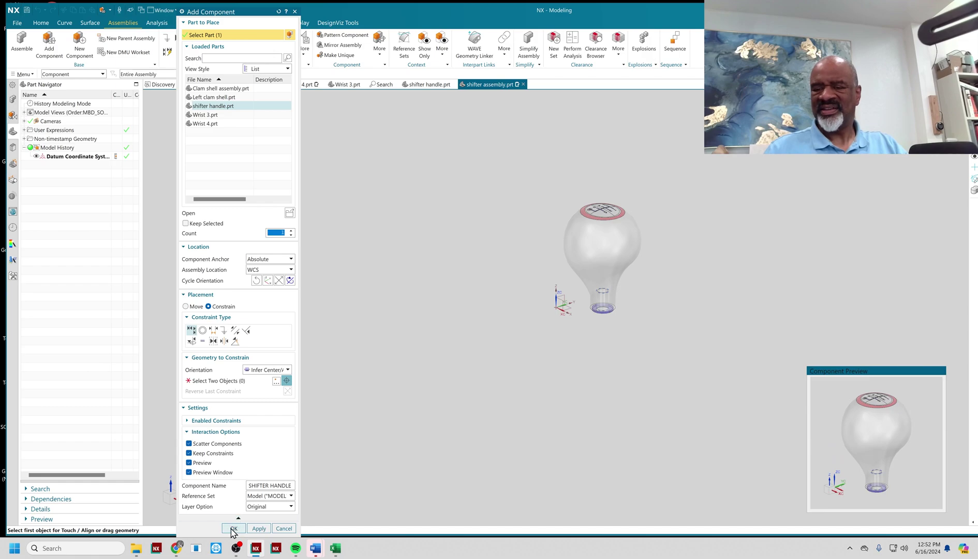
pyautogui.click(234, 529)
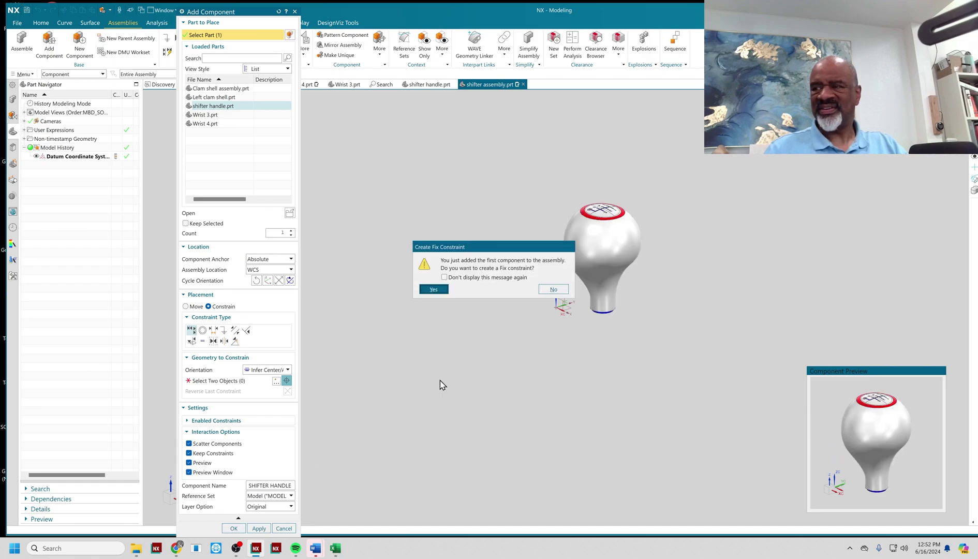
pyautogui.click(434, 290)
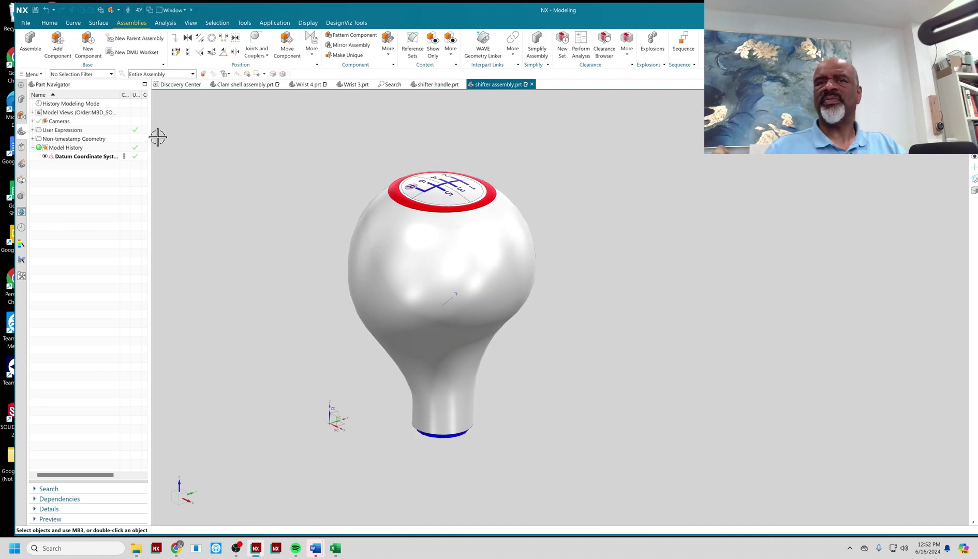
# - Make the shifter handle component the work part within the shifter assembly
pyautogui.click(21, 103)
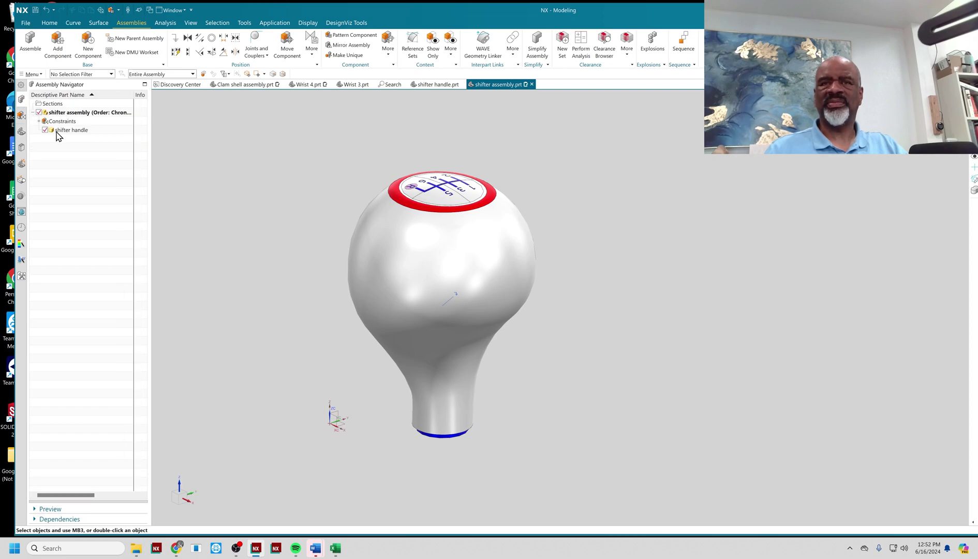
pyautogui.click(61, 131)
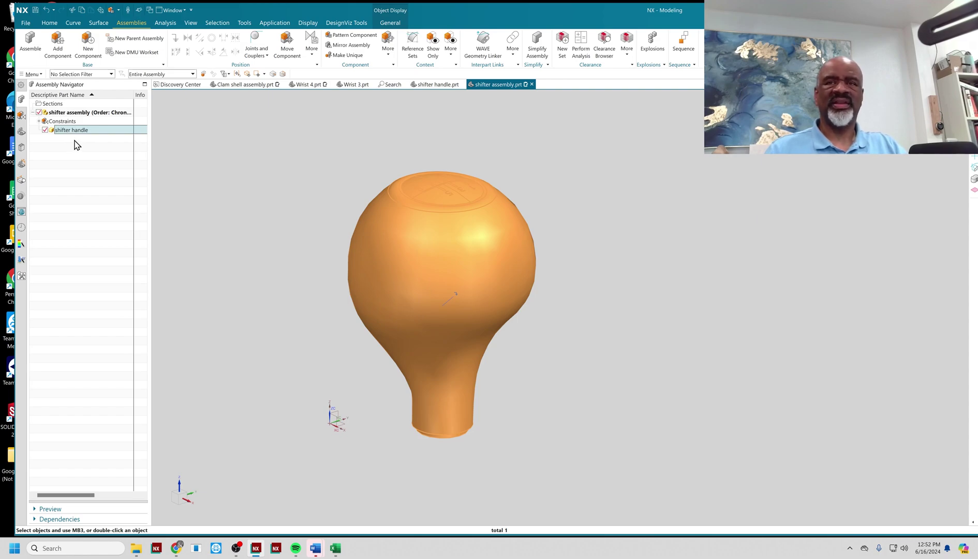
pyautogui.click(72, 144)
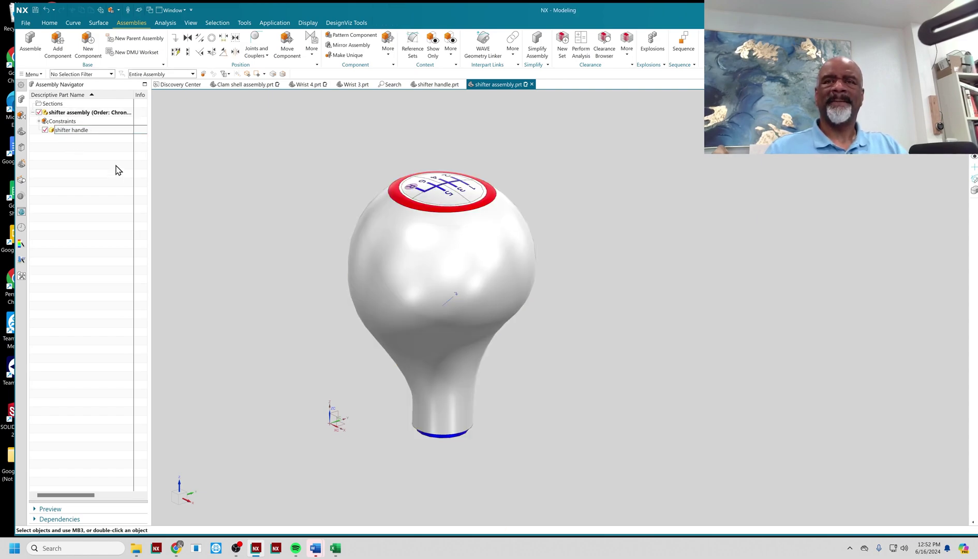
pyautogui.click(90, 132)
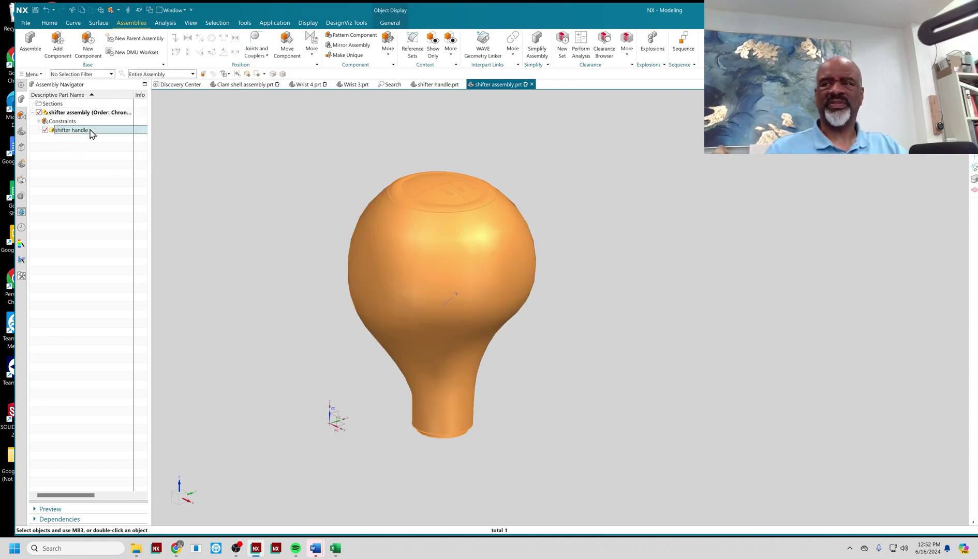
pyautogui.click(99, 175)
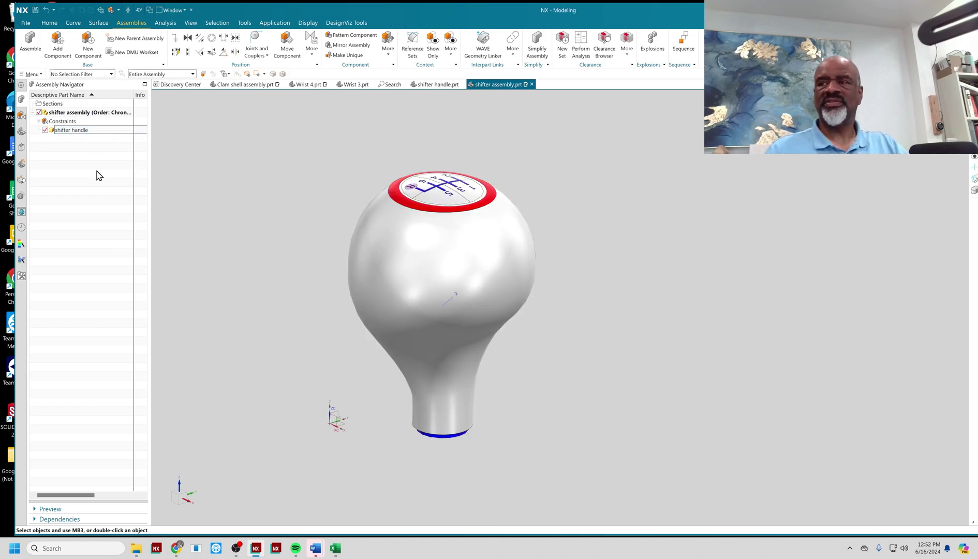
pyautogui.doubleClick(98, 134)
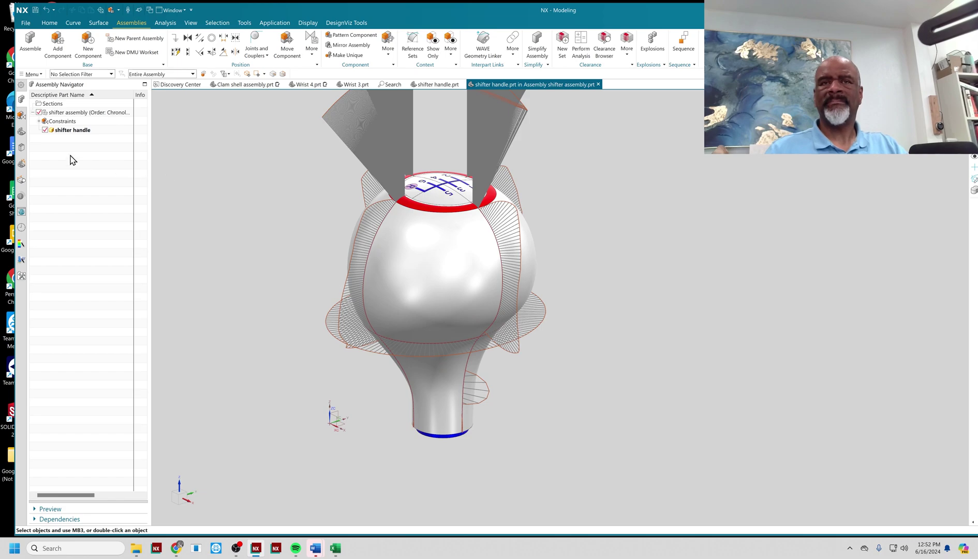
# - Hide the Section Analysis display of the shifter handle
pyautogui.click(22, 132)
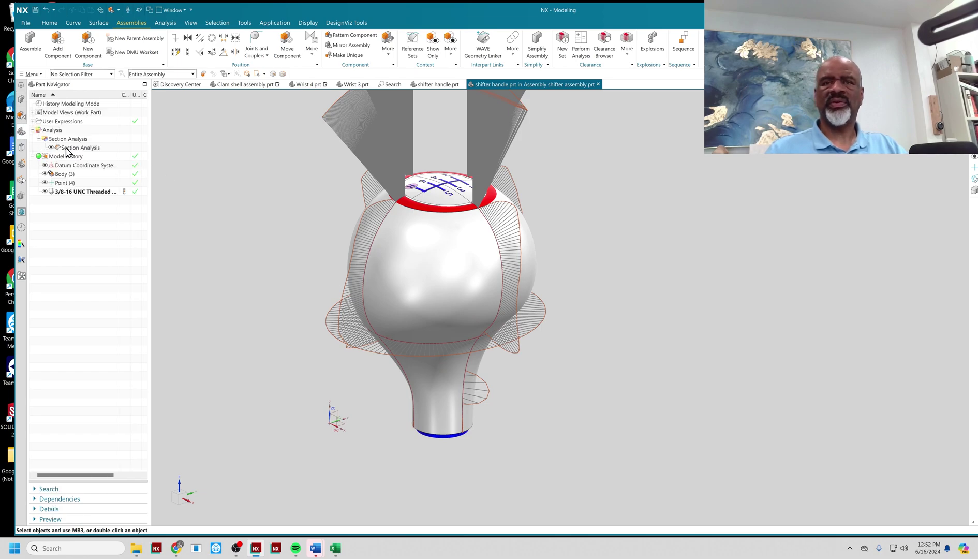
pyautogui.click(66, 151)
pyautogui.rightClick(68, 148)
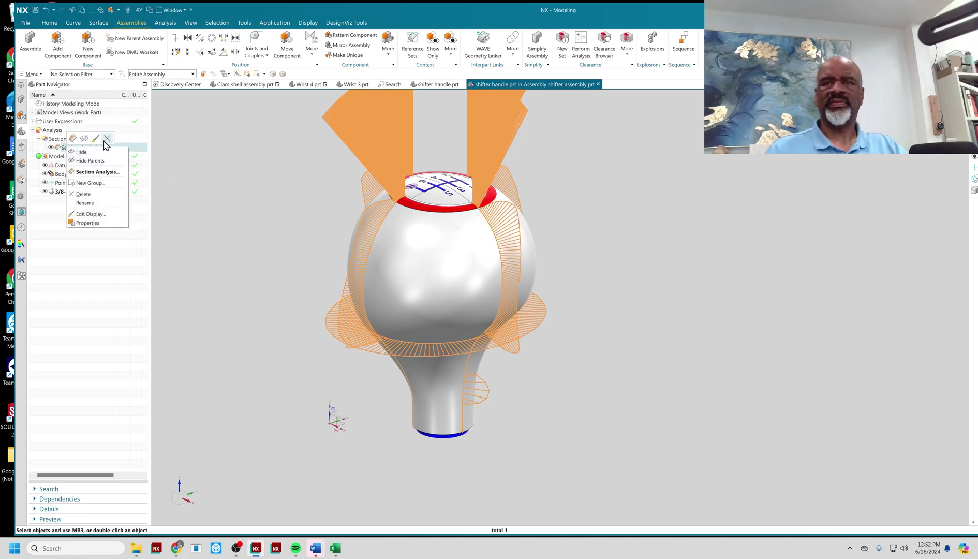
pyautogui.click(81, 152)
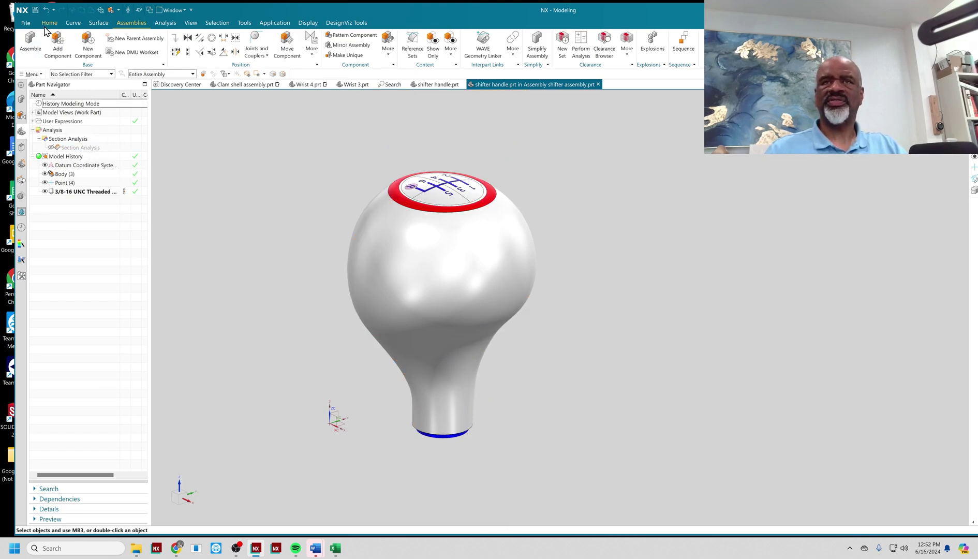
# - Create an inferred datum plane on the flat ring face just inside the red rim at the handle's upper end
pyautogui.click(49, 23)
pyautogui.click(26, 39)
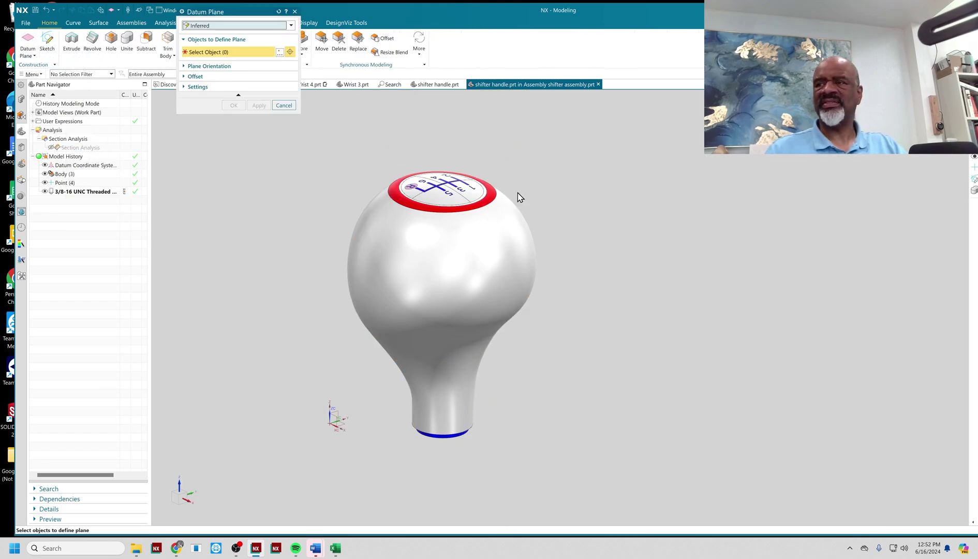
pyautogui.scroll(6, 460, 168)
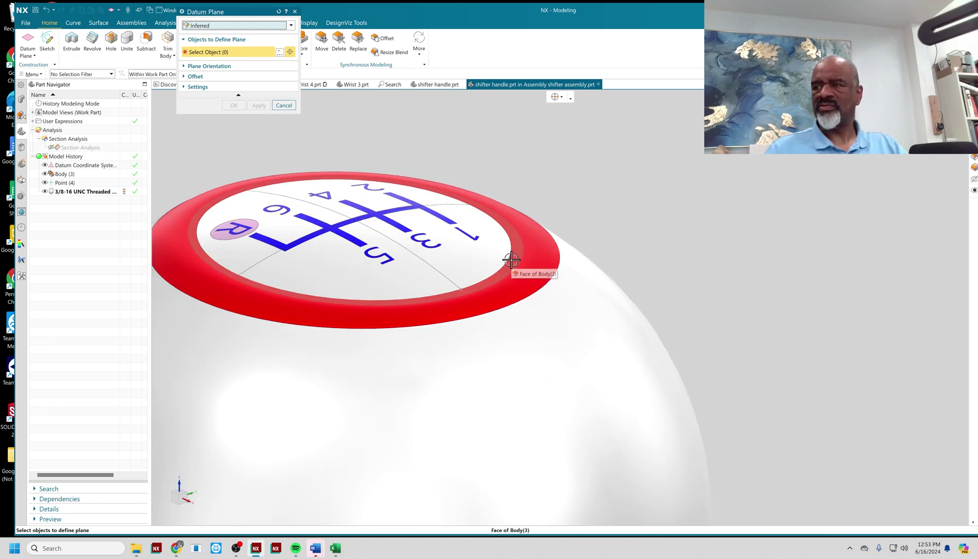
pyautogui.click(510, 258)
pyautogui.click(234, 132)
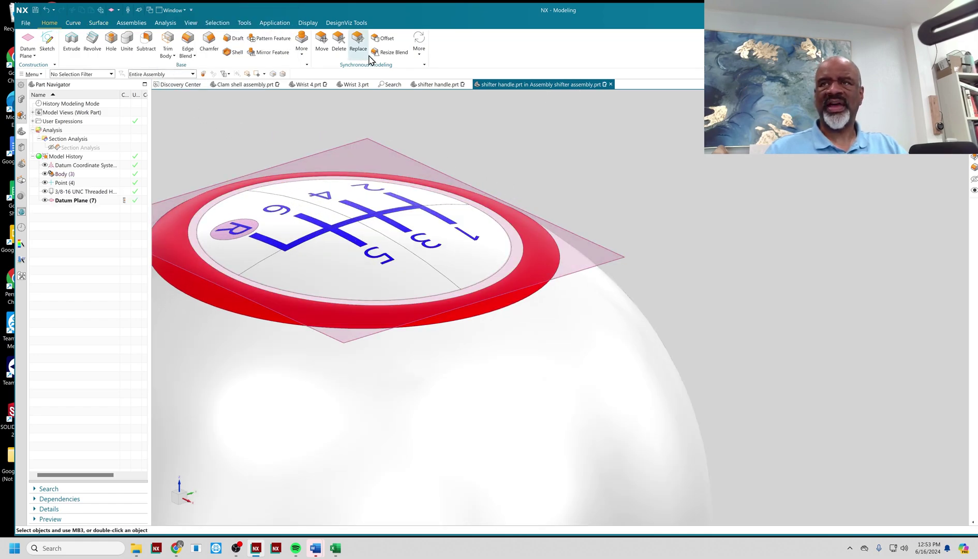
# - Split the shifter handle's solid body with the new datum plane using Split Body
pyautogui.click(304, 54)
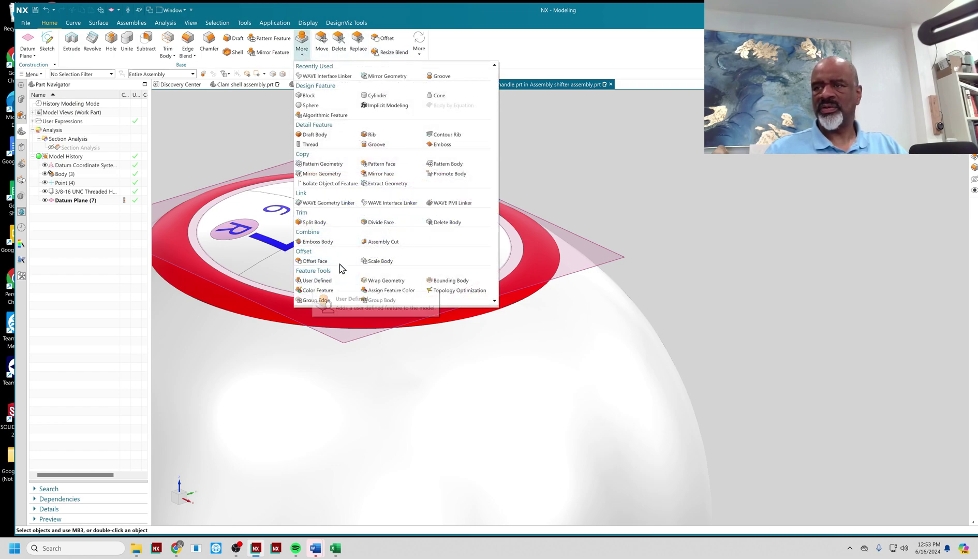
pyautogui.click(312, 223)
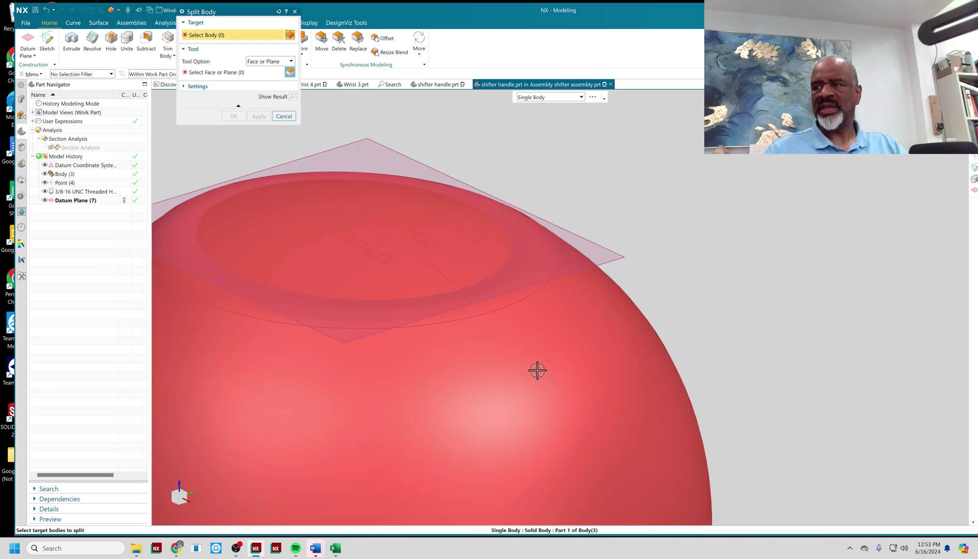
pyautogui.click(537, 371)
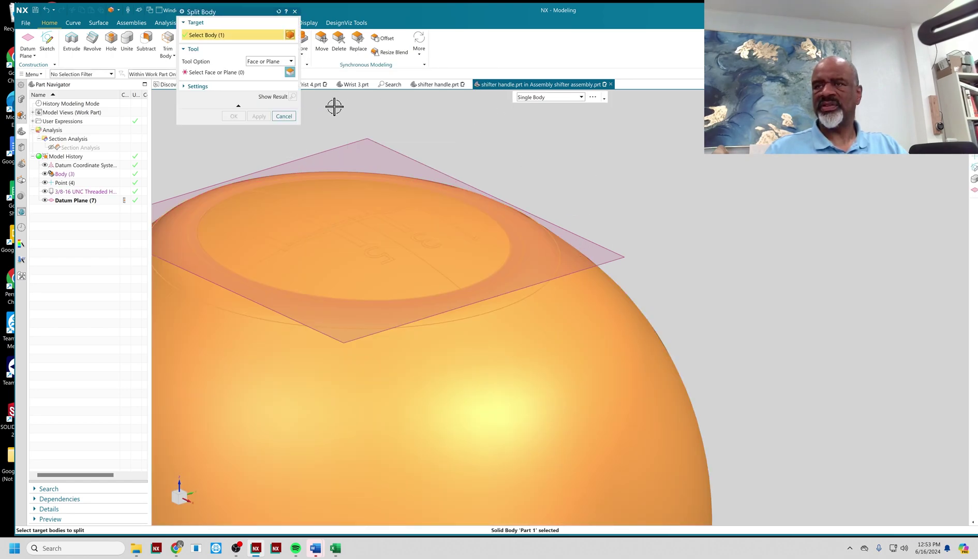
pyautogui.click(211, 74)
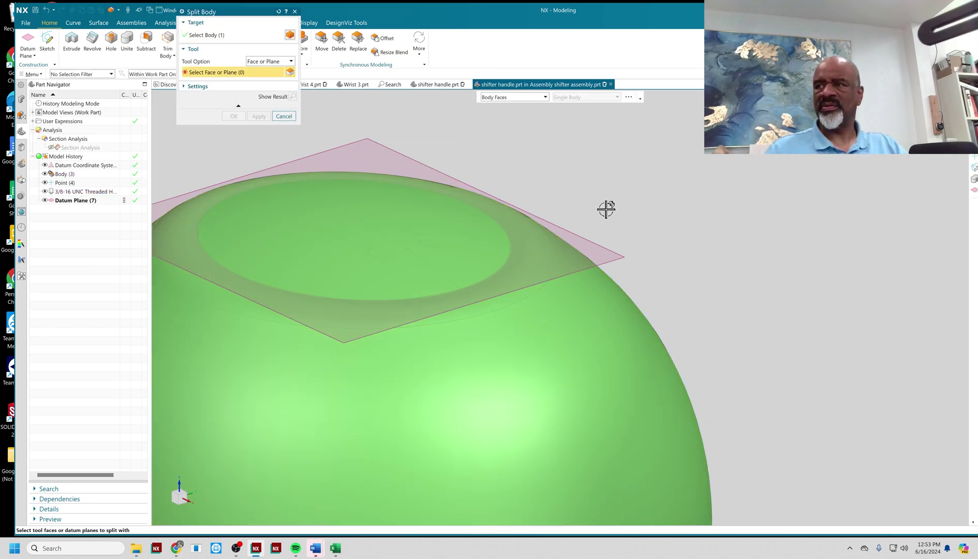
pyautogui.click(598, 241)
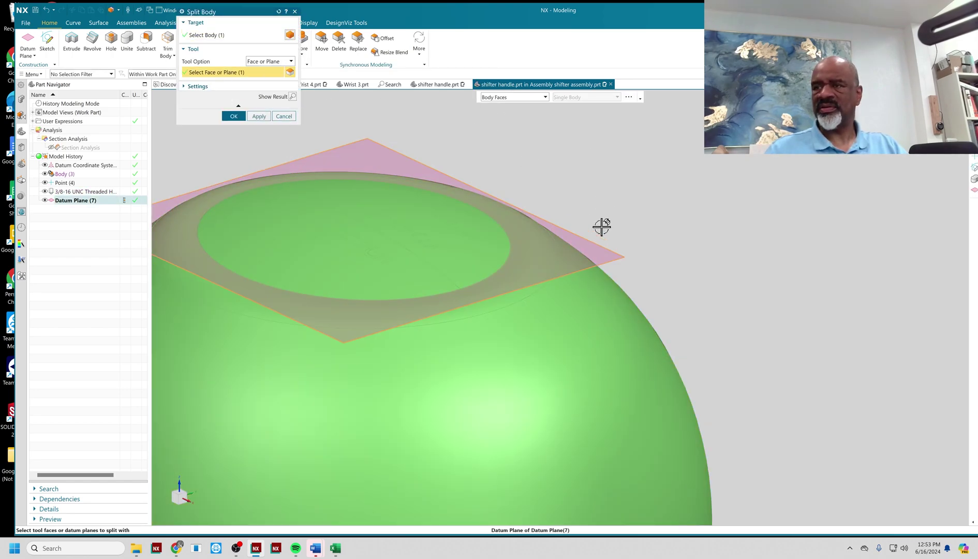
pyautogui.click(233, 116)
pyautogui.scroll(-3, 670, 228)
pyautogui.keyDown('shift'); pyautogui.moveTo(679, 223); pyautogui.dragTo(522, 196, button='middle'); pyautogui.keyUp('shift')
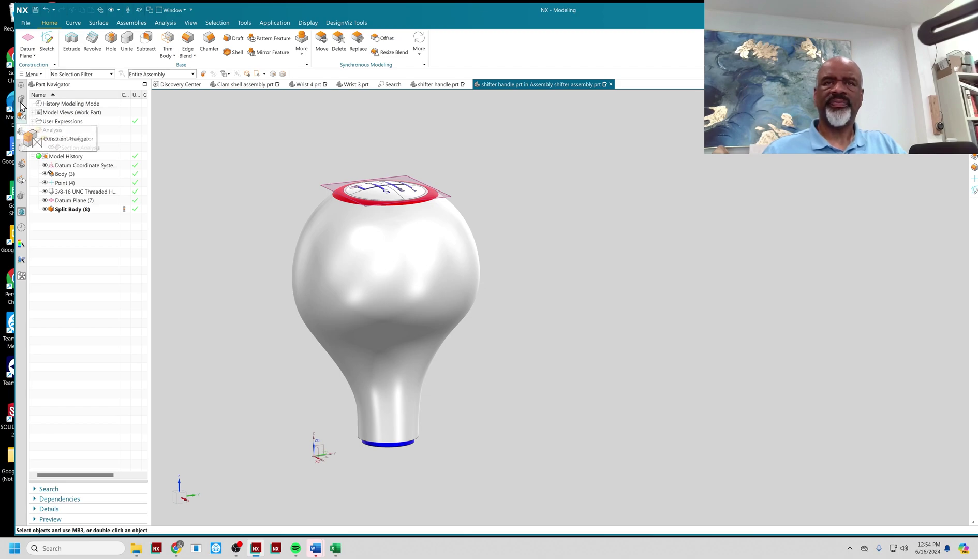
# - Make the top-level shifter assembly the work part
pyautogui.click(21, 98)
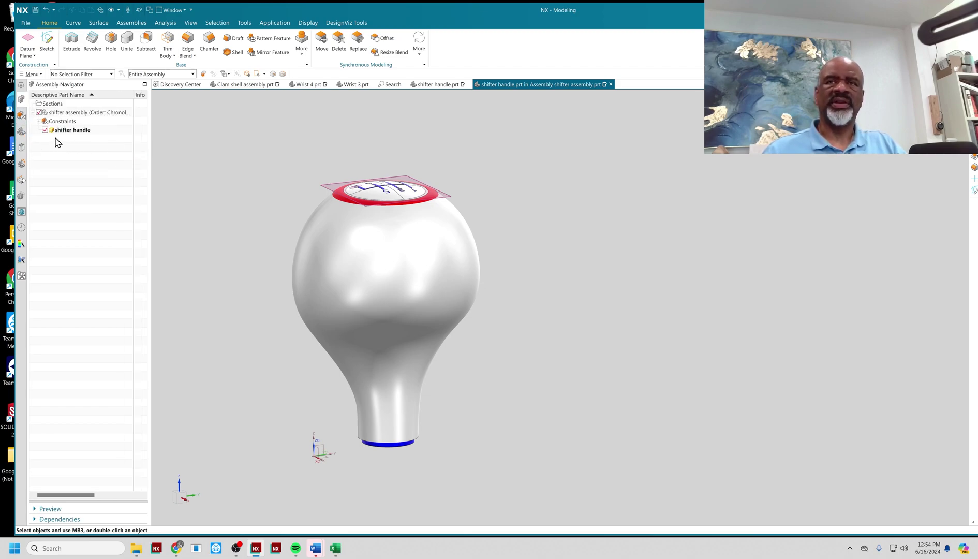
pyautogui.click(131, 23)
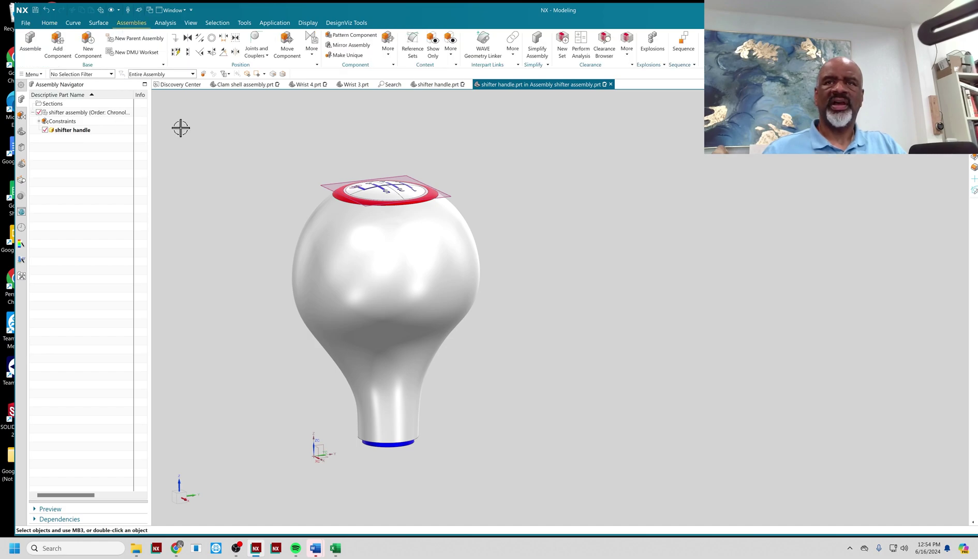
pyautogui.doubleClick(81, 112)
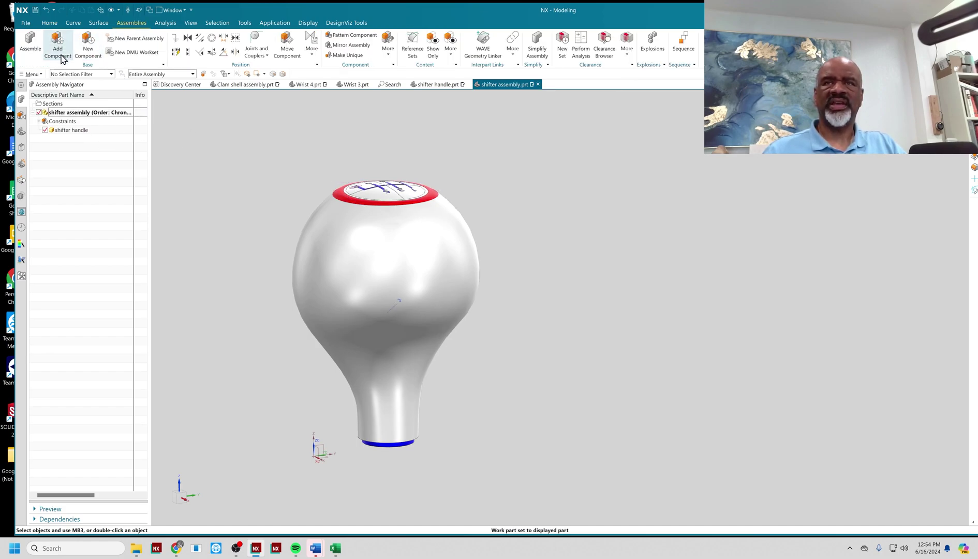
# - Create an empty new component named top insert in the assembly from the DV Model English MBD template
pyautogui.click(87, 45)
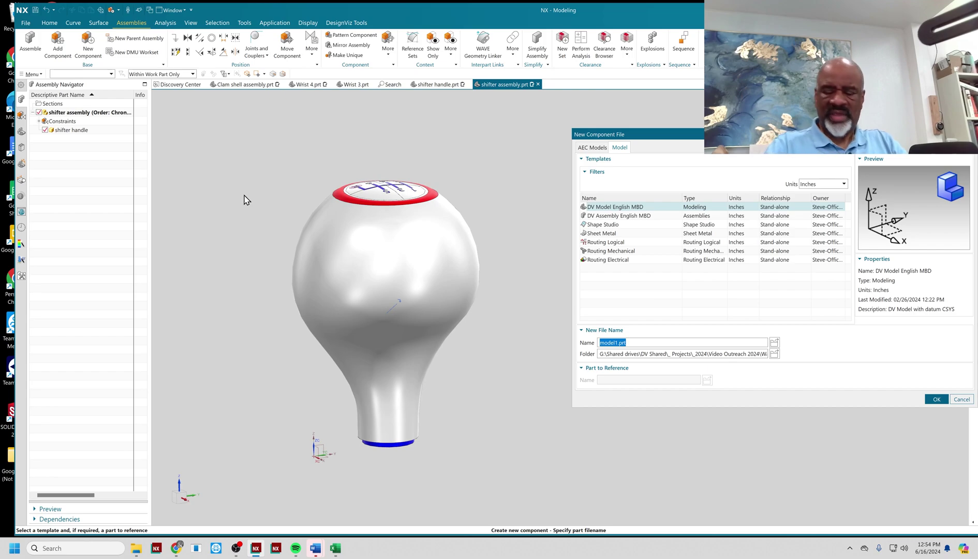
pyautogui.write('toep')
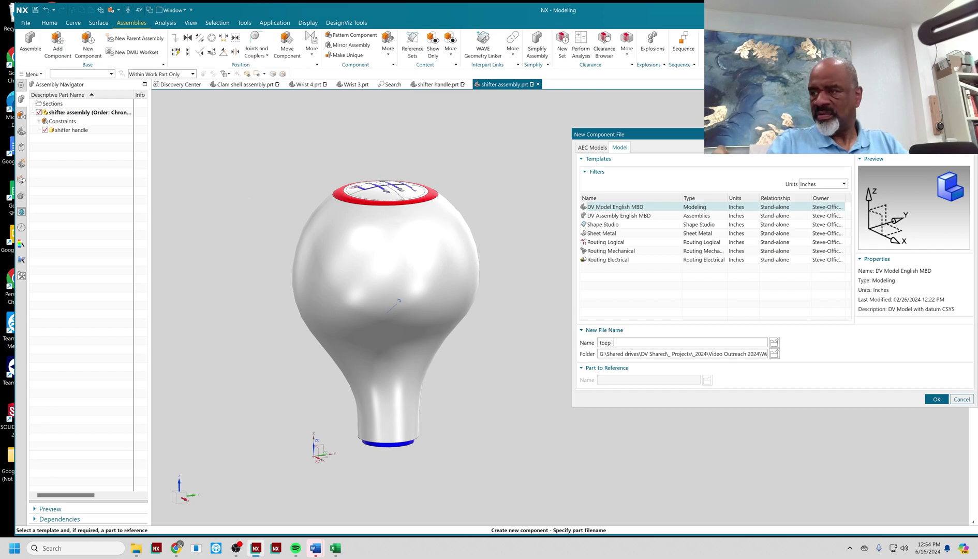
pyautogui.write('insert')
pyautogui.click(937, 399)
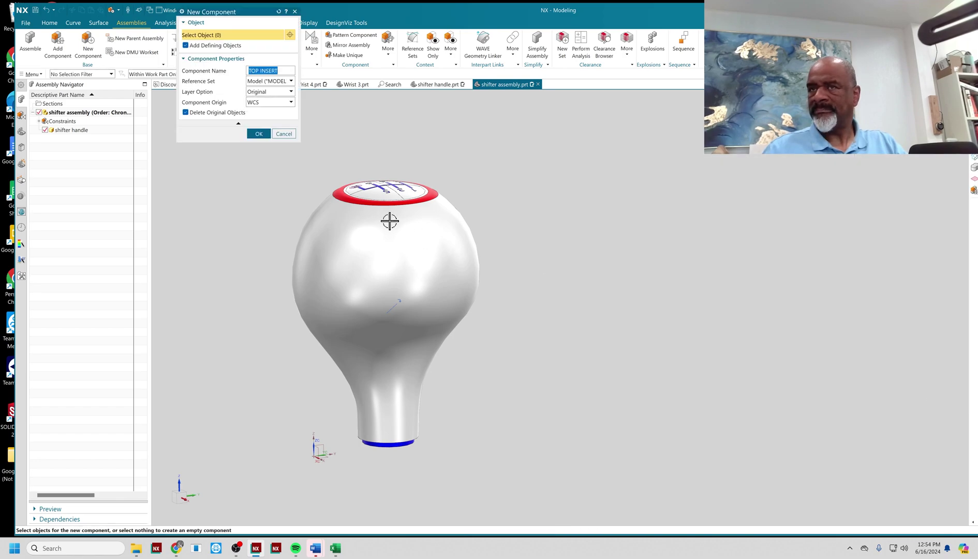
pyautogui.click(261, 134)
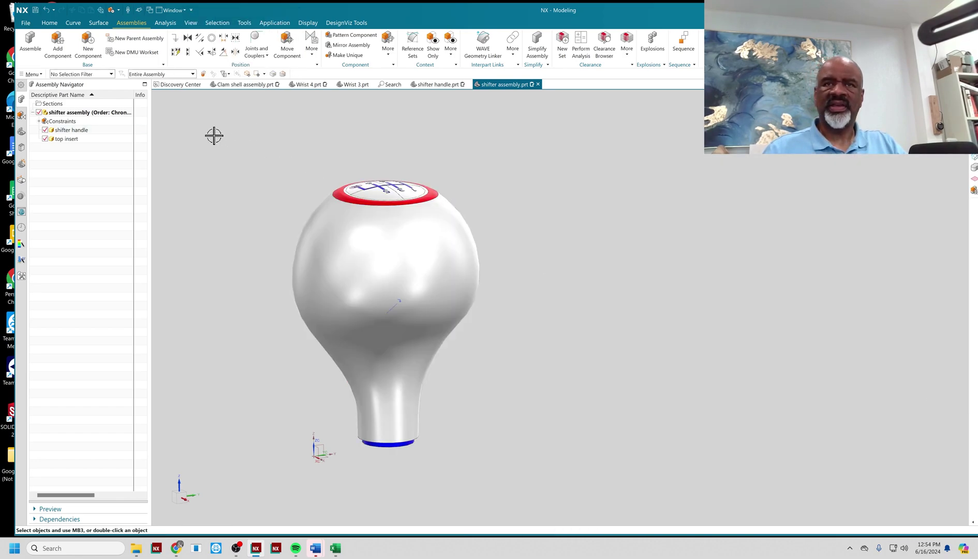
# - Make the top insert component the work part and start the WAVE Geometry Linker with the Body type
pyautogui.doubleClick(82, 140)
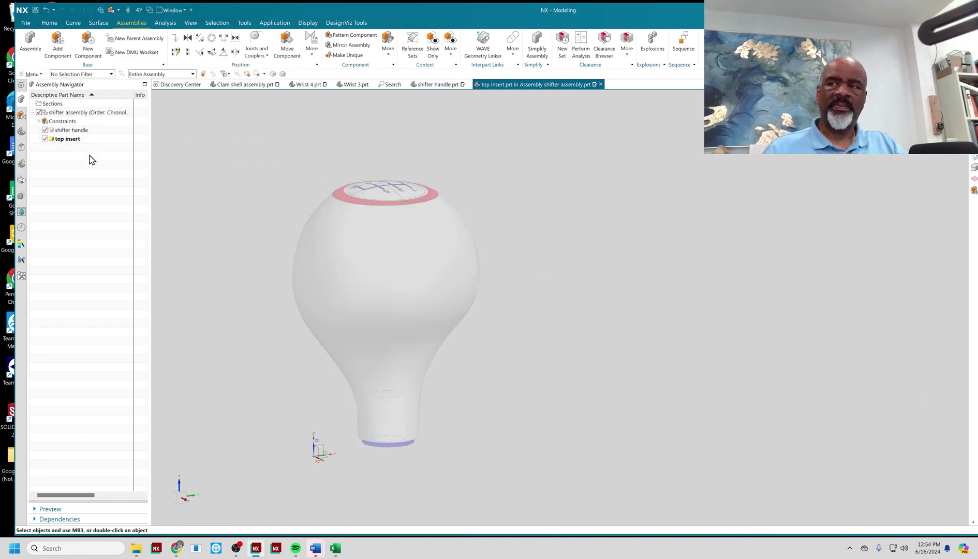
pyautogui.moveTo(235, 180)
pyautogui.mouseDown(button='middle')
pyautogui.moveTo(223, 201)
pyautogui.moveTo(220, 190)
pyautogui.mouseUp(button='middle')
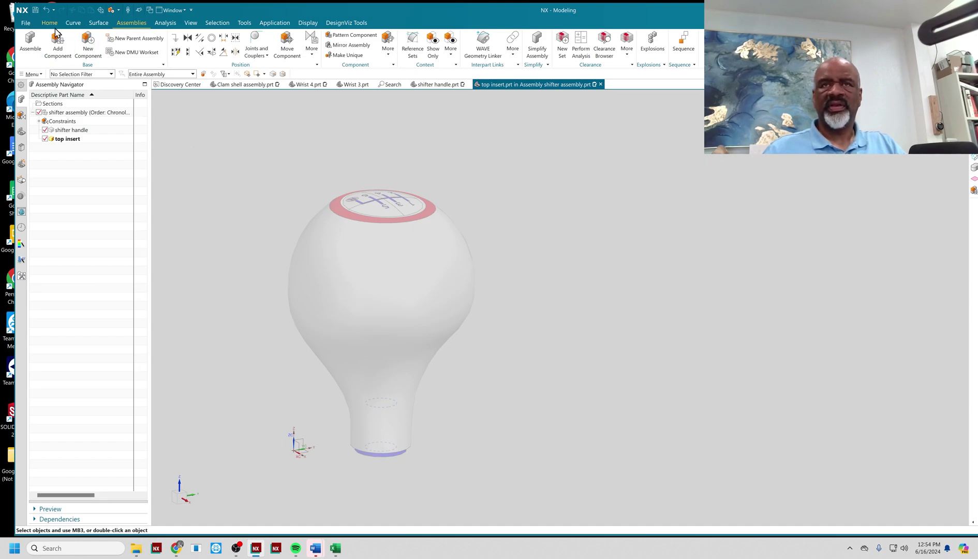
pyautogui.click(50, 24)
pyautogui.click(302, 44)
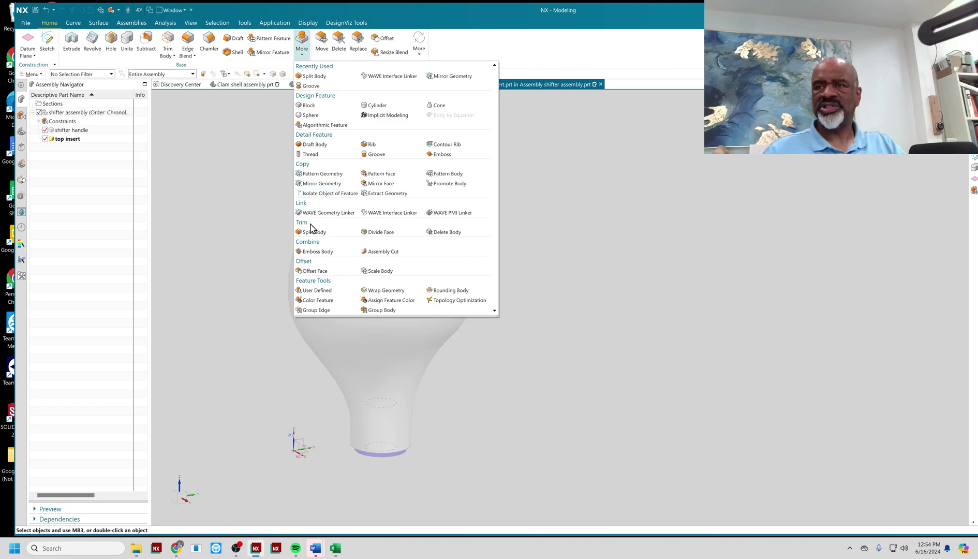
pyautogui.click(326, 213)
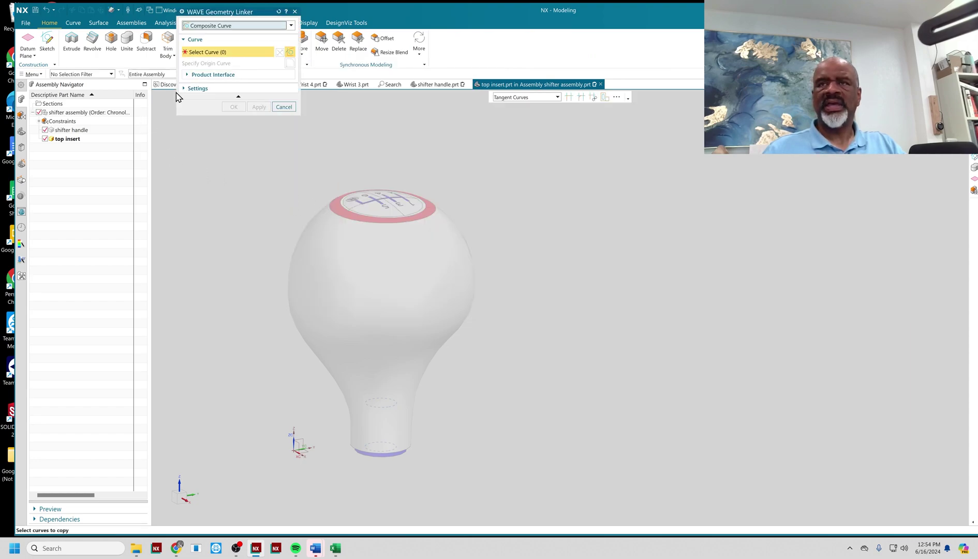
pyautogui.moveTo(254, 18); pyautogui.dragTo(196, 191)
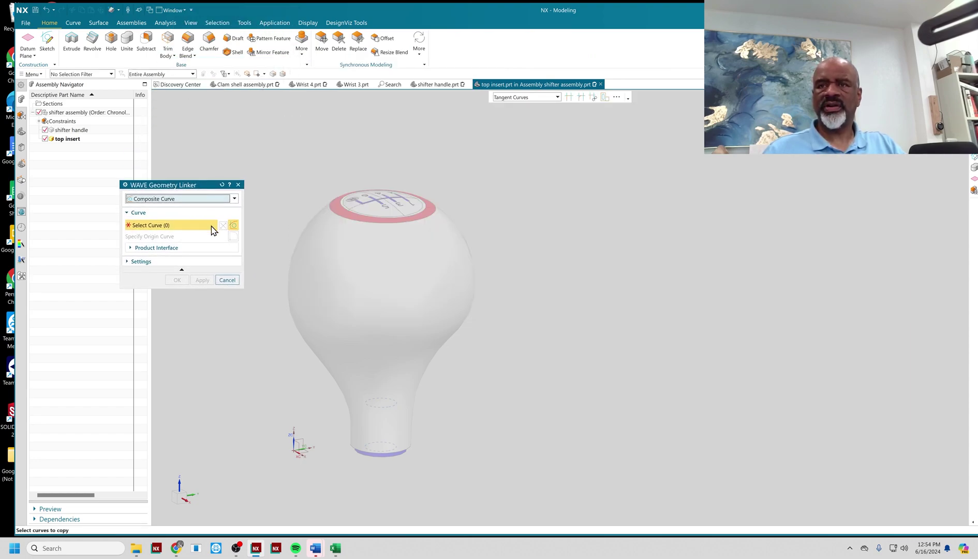
pyautogui.click(234, 199)
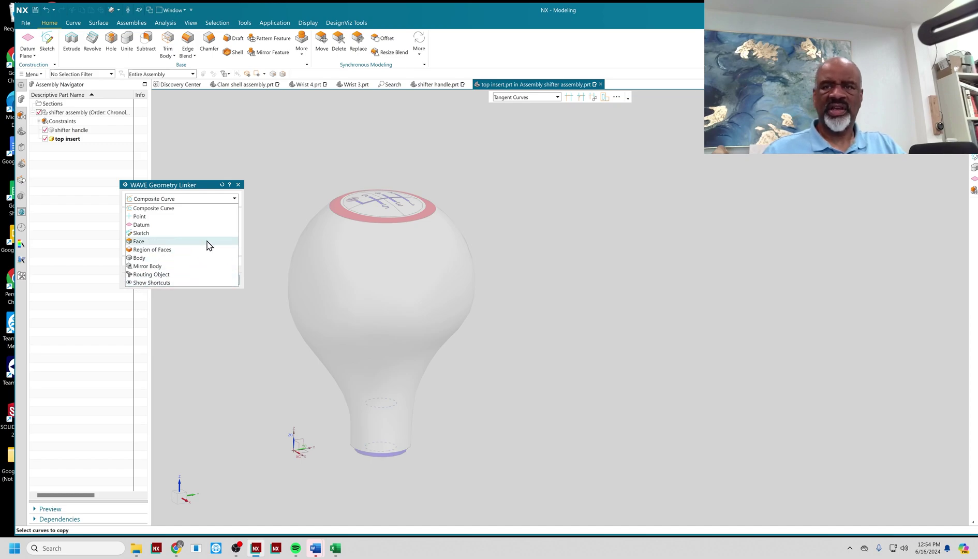
pyautogui.click(140, 258)
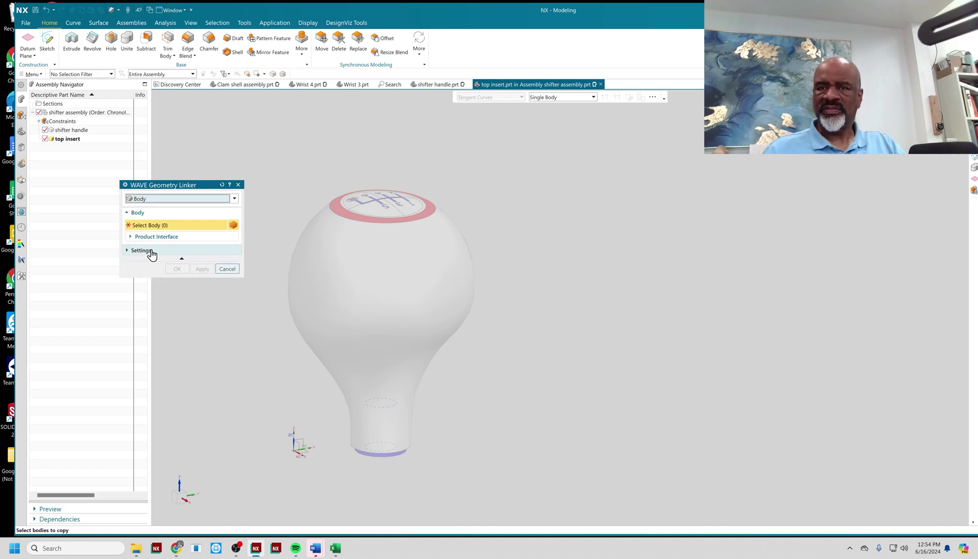
# - Link the split-off disc body inside the red rim, with Hide Original and Fix at Current Timestamp enabled
pyautogui.click(151, 252)
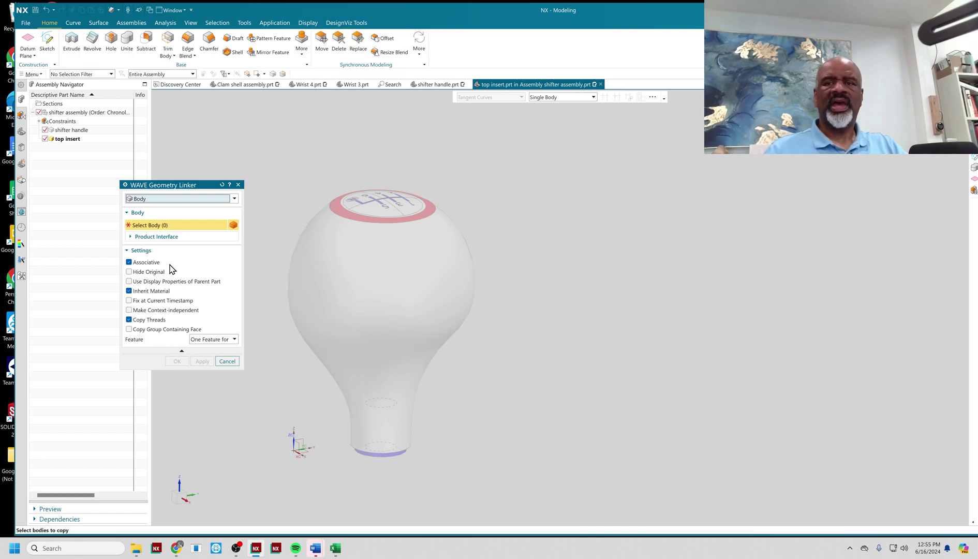
pyautogui.click(129, 272)
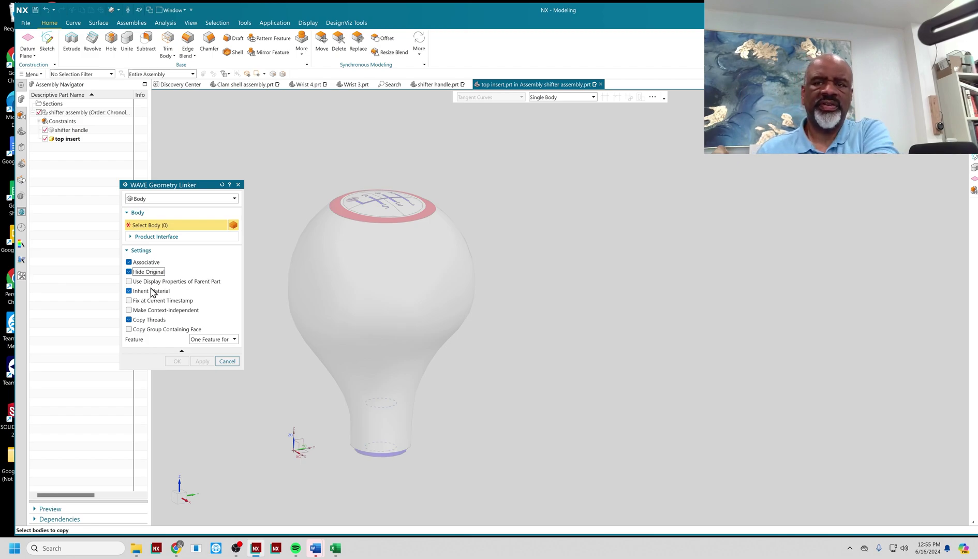
pyautogui.click(130, 302)
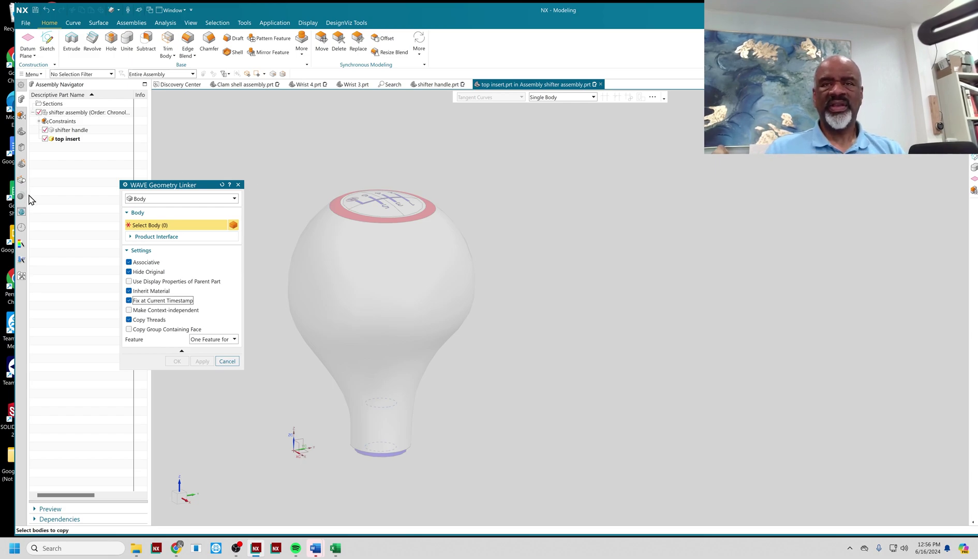
pyautogui.click(399, 199)
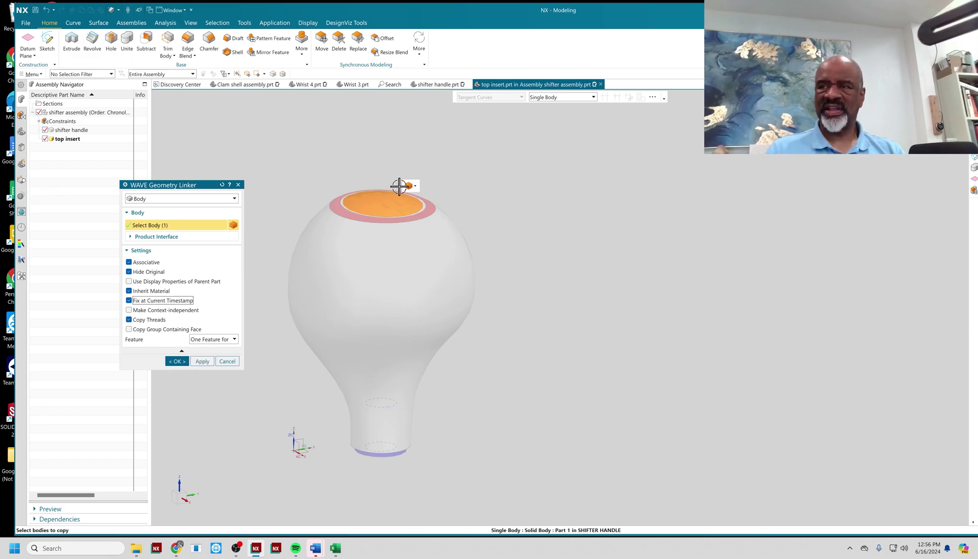
pyautogui.click(177, 362)
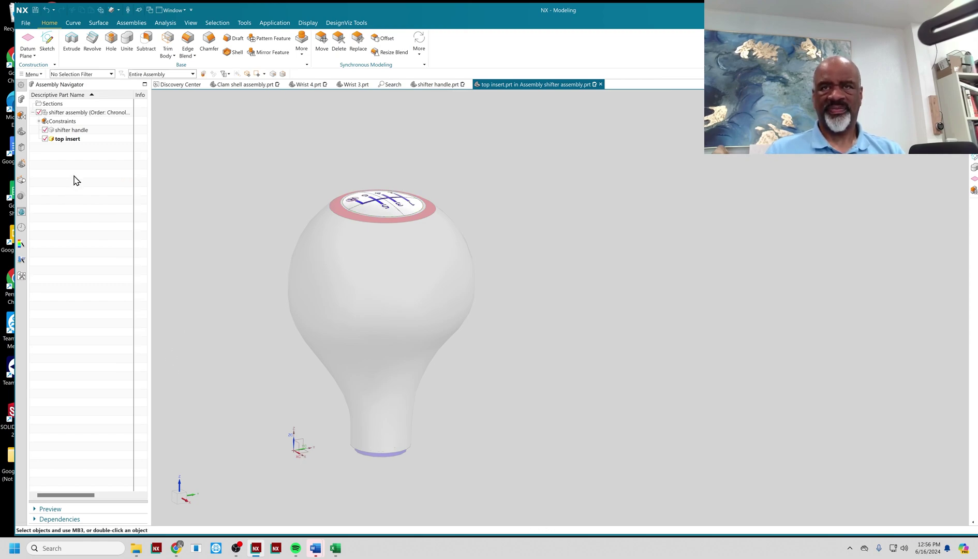
# - Make the shifter assembly the work part and hide the shifter handle component so only the top insert shows
pyautogui.doubleClick(79, 113)
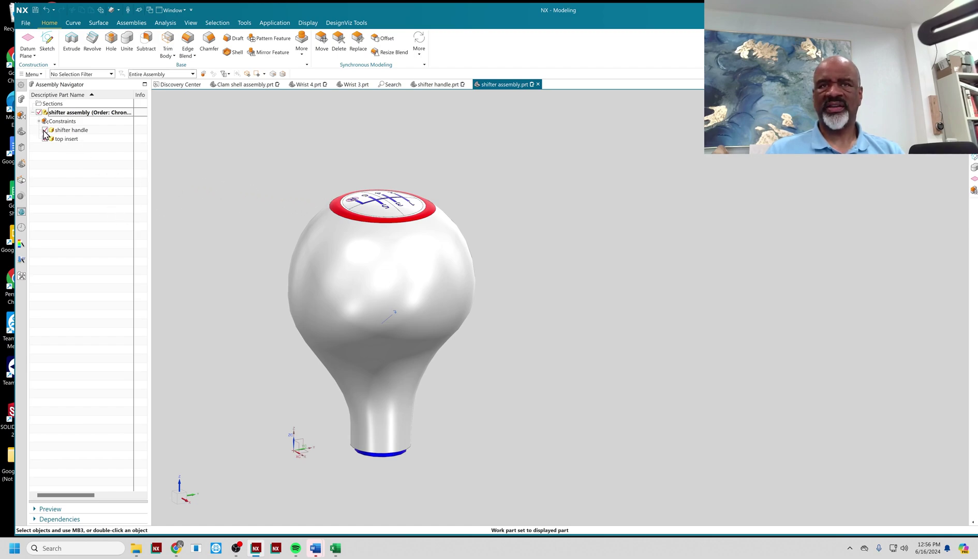
pyautogui.click(45, 131)
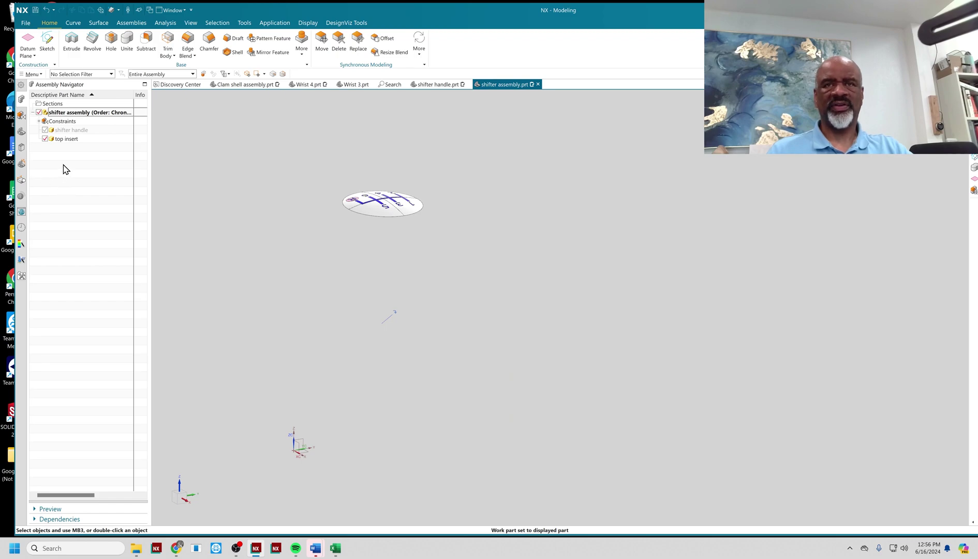
pyautogui.moveTo(438, 248); pyautogui.dragTo(396, 201, button='middle')
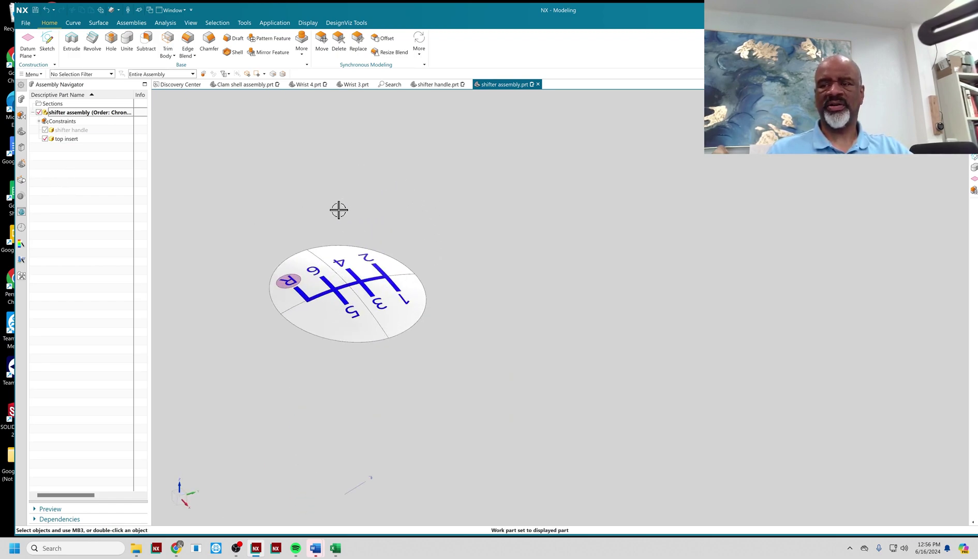
# - Open the top insert component in its own window
pyautogui.click(65, 143)
pyautogui.rightClick(66, 143)
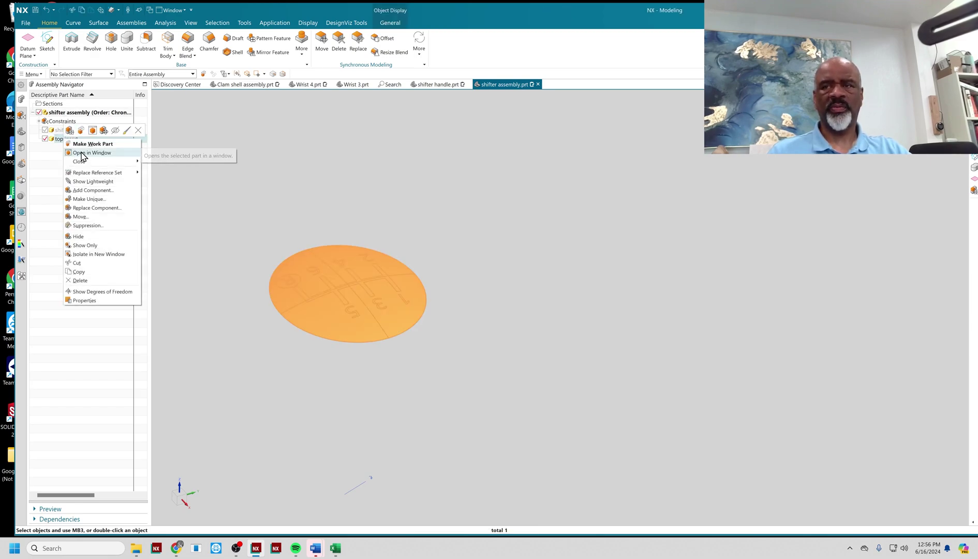
pyautogui.click(82, 153)
pyautogui.rightClick(447, 217)
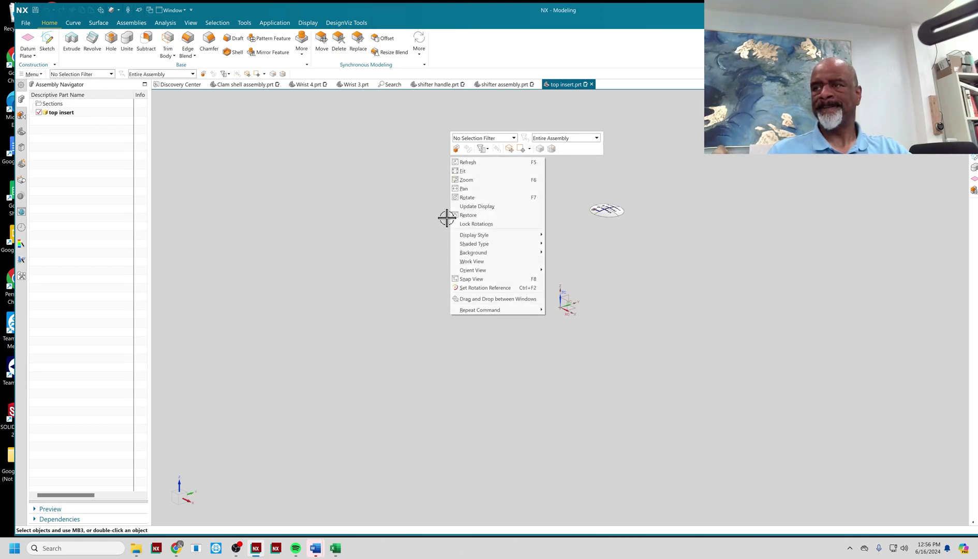
pyautogui.click(469, 170)
pyautogui.scroll(5, 740, 256)
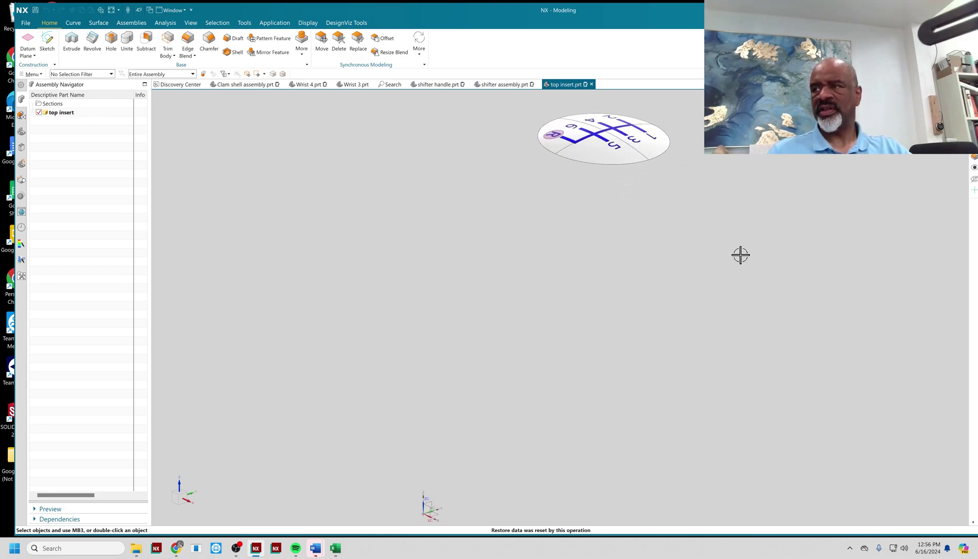
# - Start an Extrude using the Face Edges of the top insert's flat underside as the section
pyautogui.keyDown('shift'); pyautogui.moveTo(700, 199); pyautogui.dragTo(546, 287, button='middle'); pyautogui.keyUp('shift')
pyautogui.scroll(-3, 512, 274)
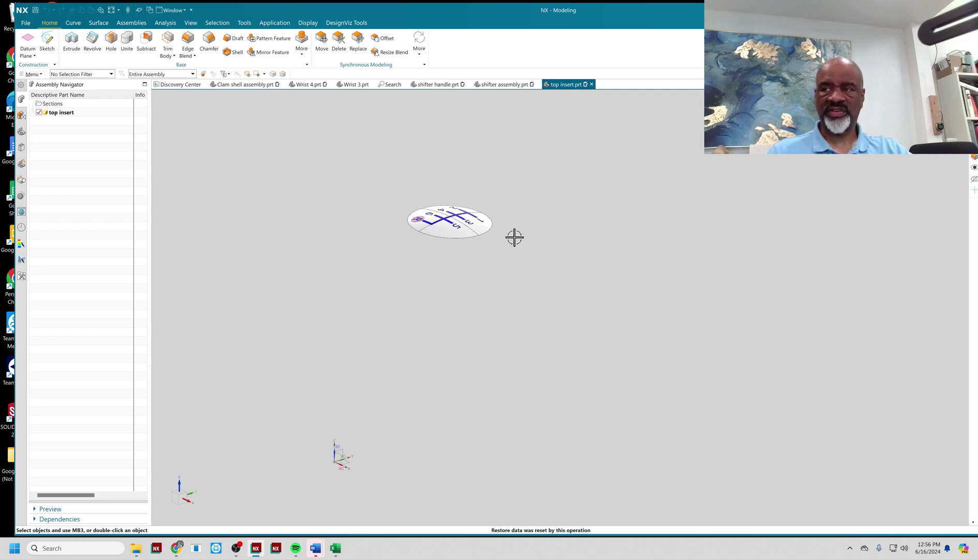
pyautogui.moveTo(526, 244); pyautogui.dragTo(484, 94, button='middle')
pyautogui.moveTo(483, 291); pyautogui.dragTo(495, 262, button='middle')
pyautogui.keyDown('shift'); pyautogui.moveTo(481, 179); pyautogui.dragTo(440, 206, button='middle'); pyautogui.keyUp('shift')
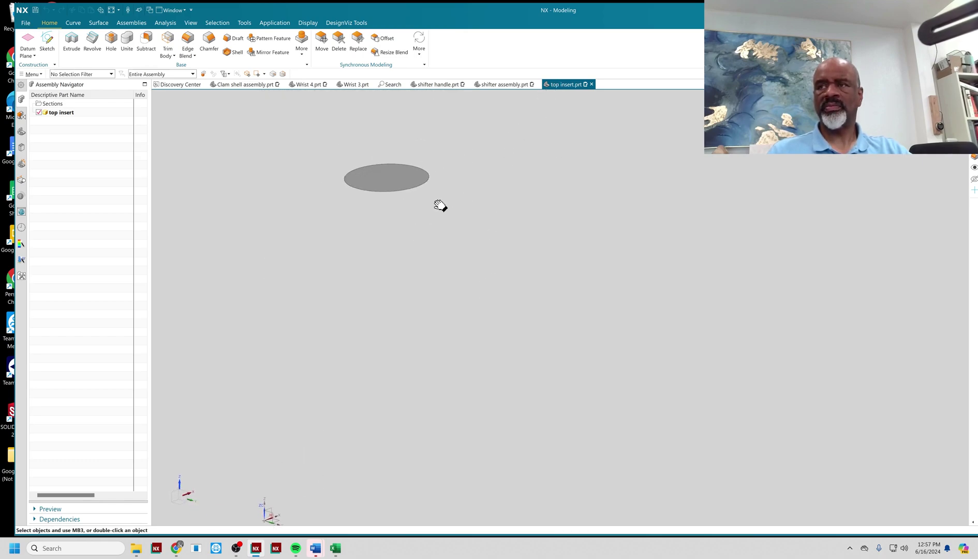
pyautogui.scroll(4, 360, 193)
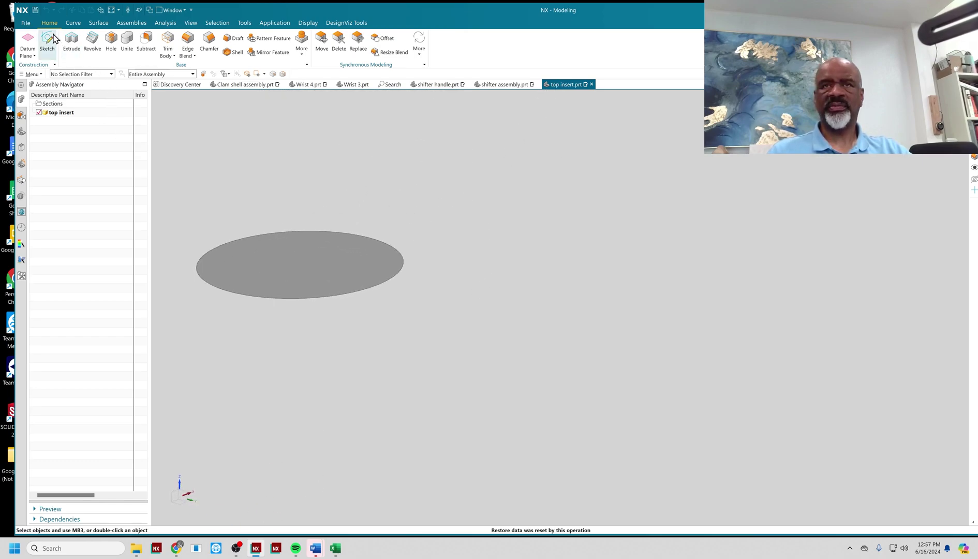
pyautogui.click(71, 39)
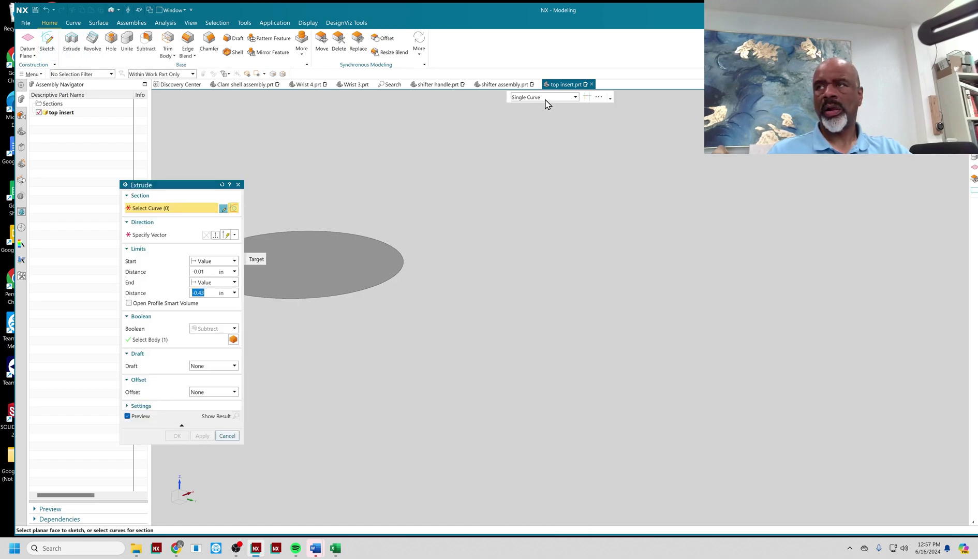
pyautogui.click(546, 98)
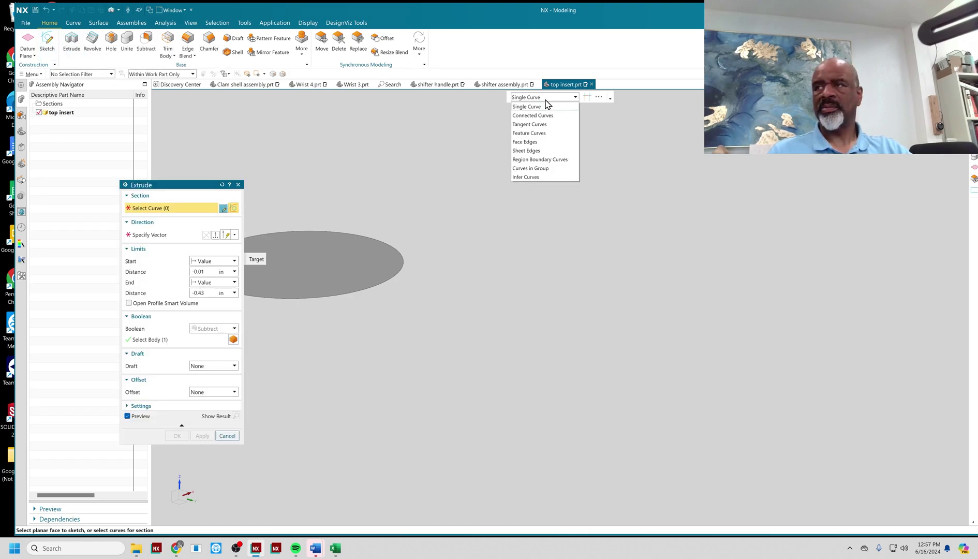
pyautogui.click(527, 142)
pyautogui.click(349, 256)
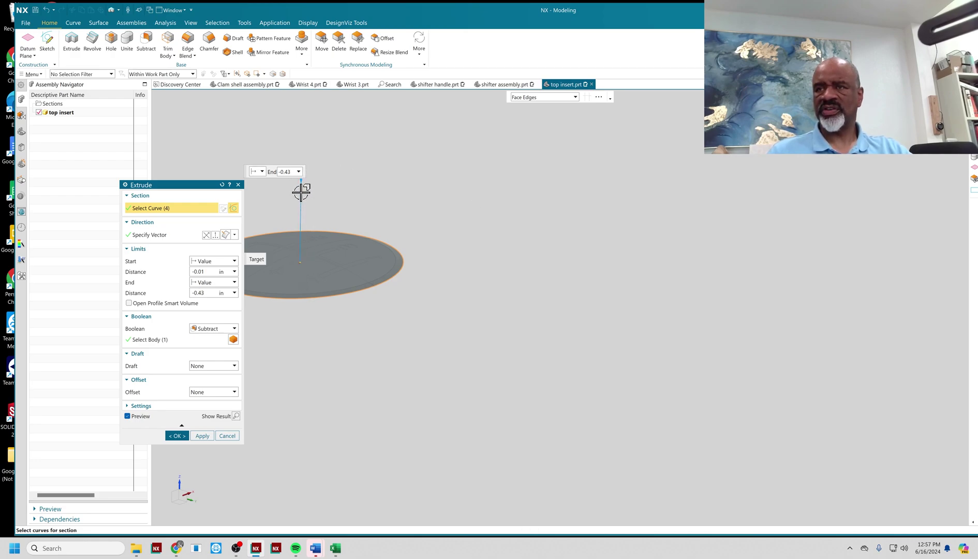
# - Set the extrusion's start distance to 0 in and its end distance to .125 in
pyautogui.scroll(-3, 383, 184)
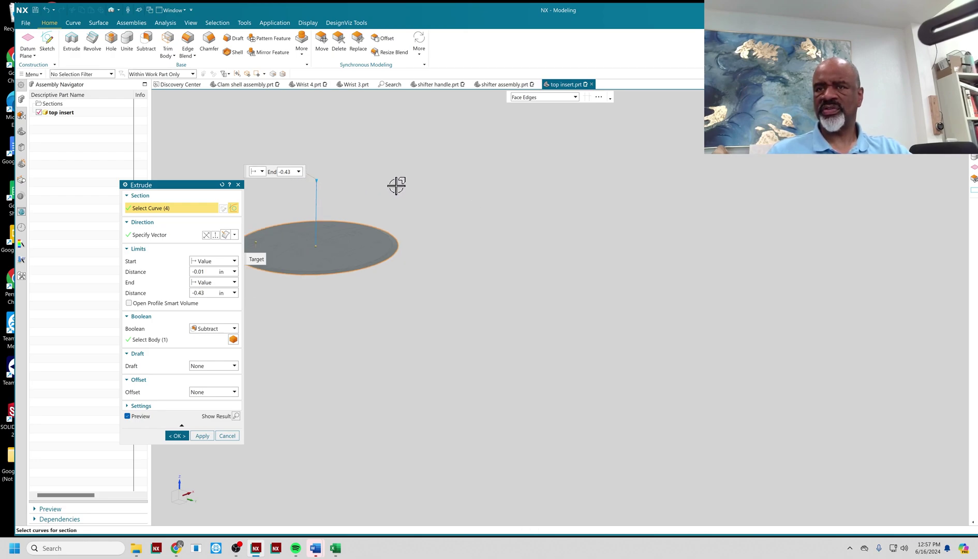
pyautogui.click(204, 271)
pyautogui.write('0')
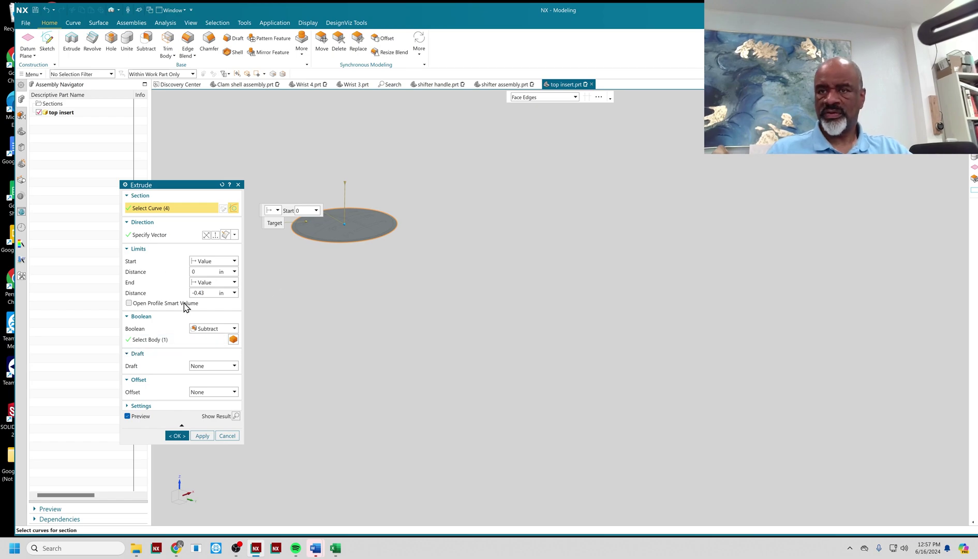
pyautogui.click(210, 293)
pyautogui.press('BackSpace')
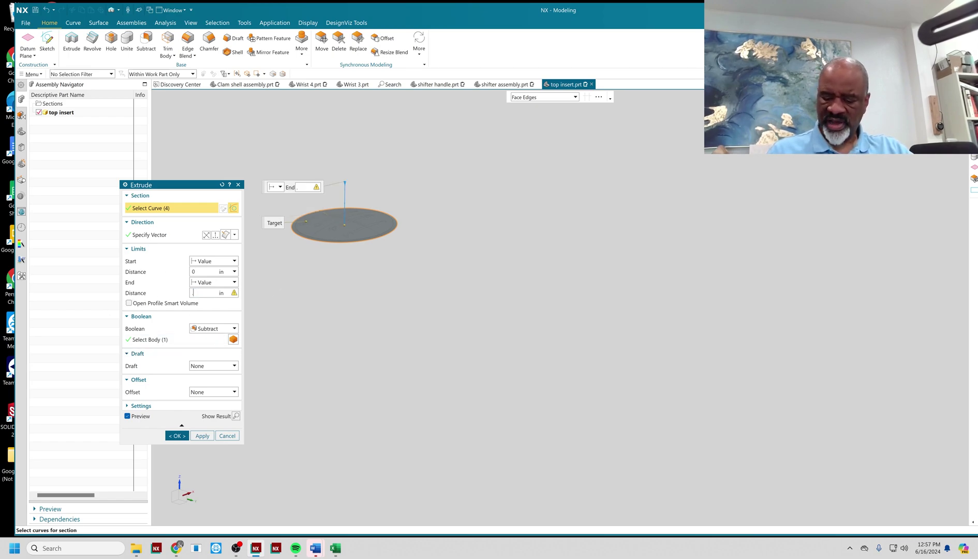
pyautogui.press('Return')
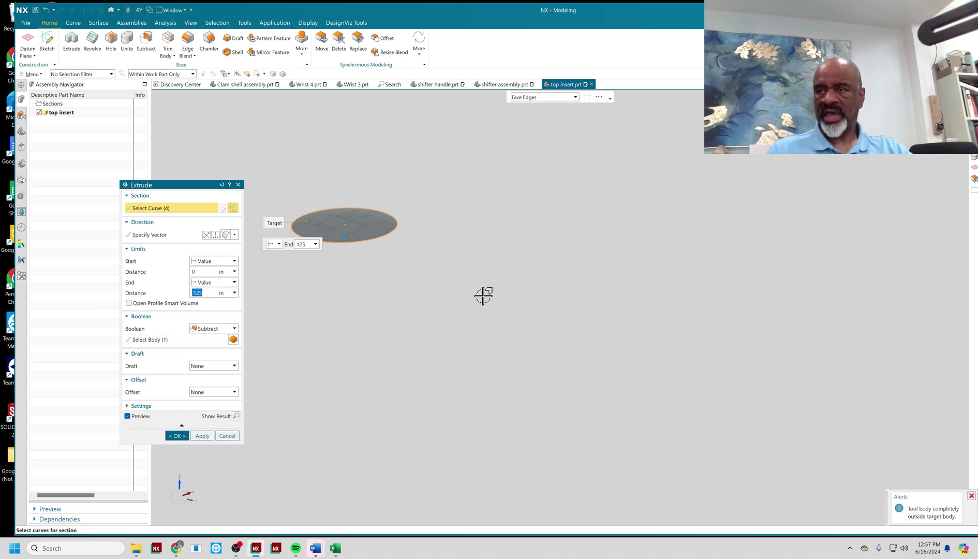
# - Set the extrusion's Boolean option to None so the extruded disc is a separate body
pyautogui.click(226, 328)
pyautogui.click(205, 336)
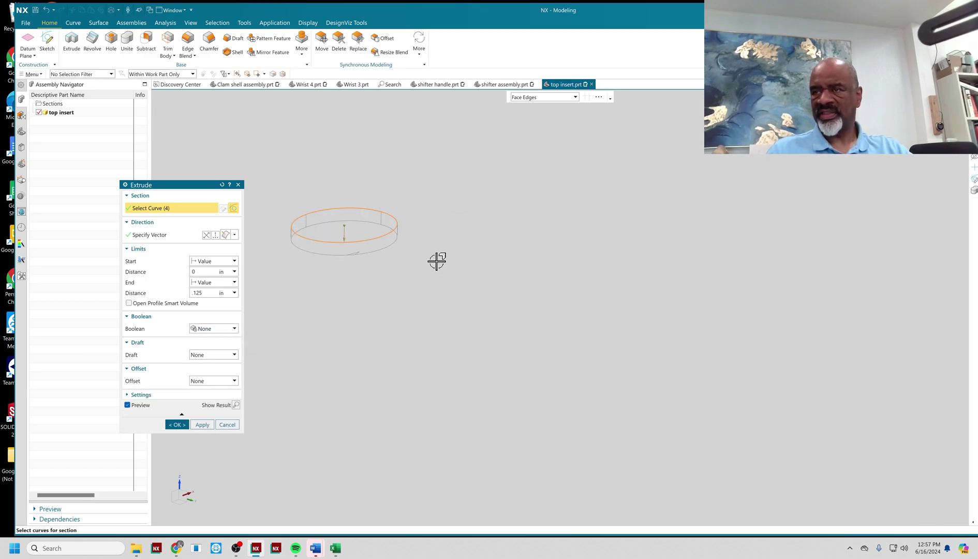
pyautogui.hotkey('ctrl', 'alt', 'f')
pyautogui.rightClick(439, 212)
pyautogui.click(410, 212)
pyautogui.moveTo(410, 212)
pyautogui.mouseDown(button='middle')
pyautogui.moveTo(397, 292)
pyautogui.moveTo(301, 282)
pyautogui.mouseUp(button='middle')
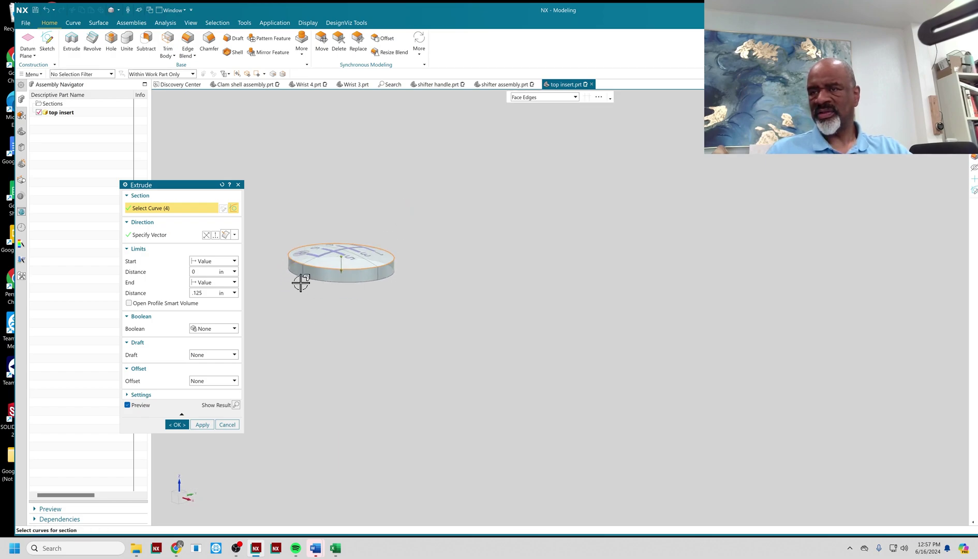
# - Set the extrusion's end distance to .05 in, keep the Boolean at None and complete the Extrude
pyautogui.scroll(5, 302, 270)
pyautogui.moveTo(430, 249); pyautogui.dragTo(430, 230)
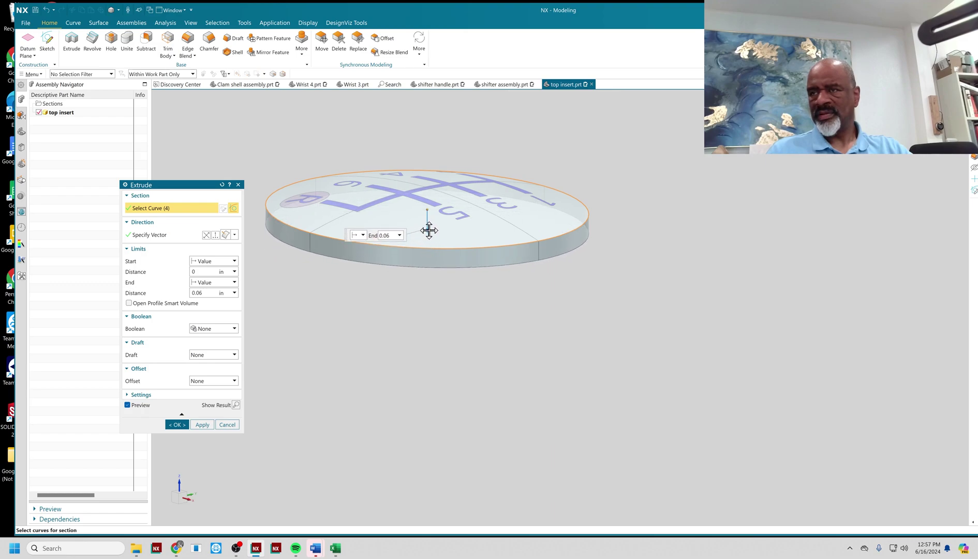
pyautogui.doubleClick(209, 294)
pyautogui.write('.05')
pyautogui.press('Return')
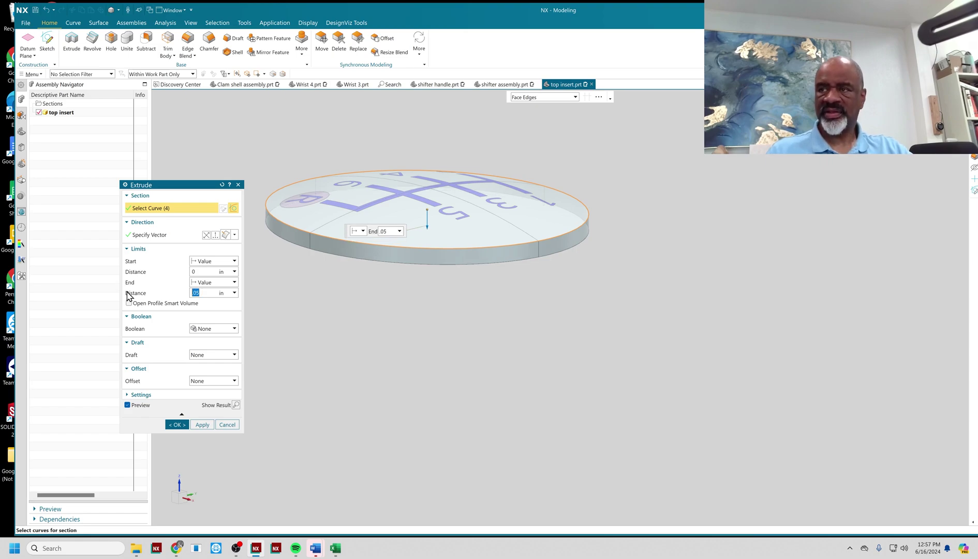
pyautogui.click(215, 331)
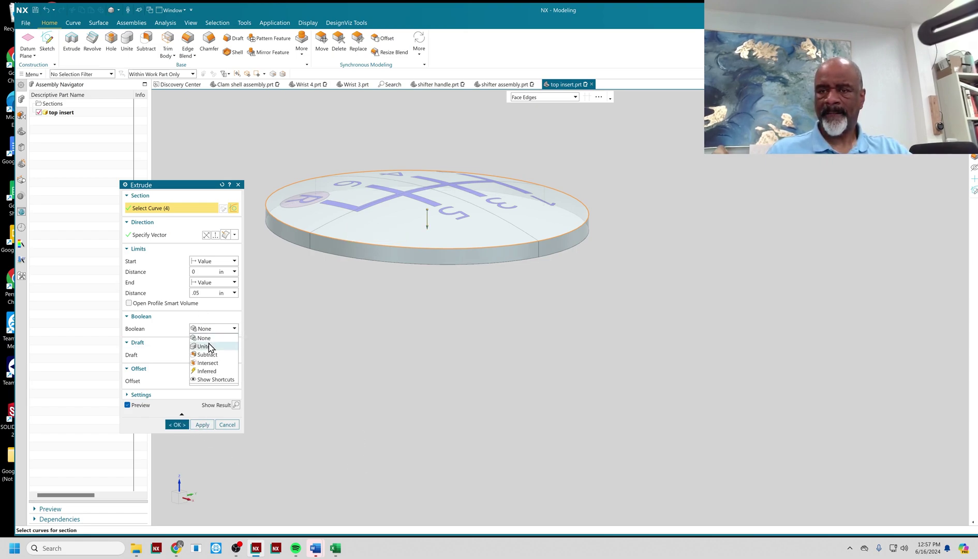
pyautogui.click(181, 427)
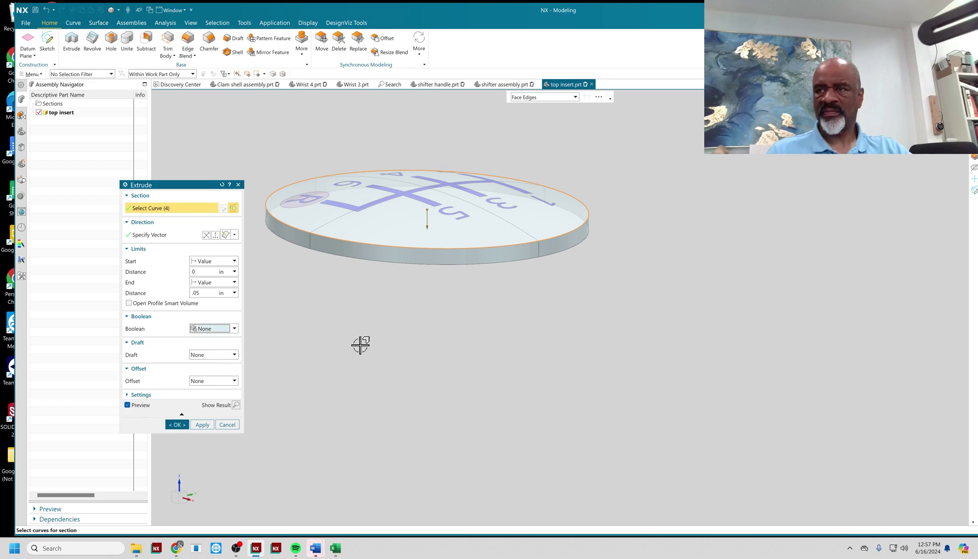
pyautogui.click(177, 425)
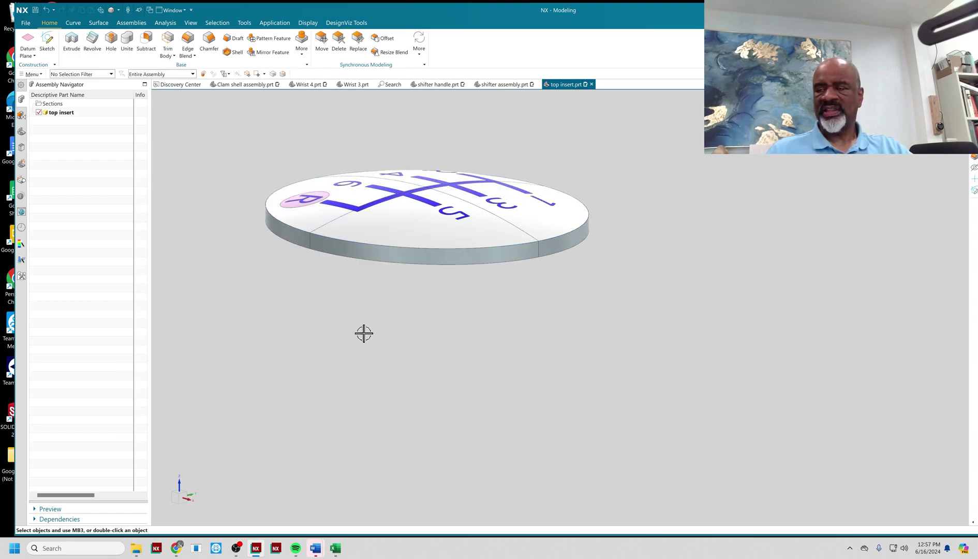
# - Unite the domed top insert body as the target with the thin extruded disc as the tool
pyautogui.click(127, 46)
pyautogui.click(381, 176)
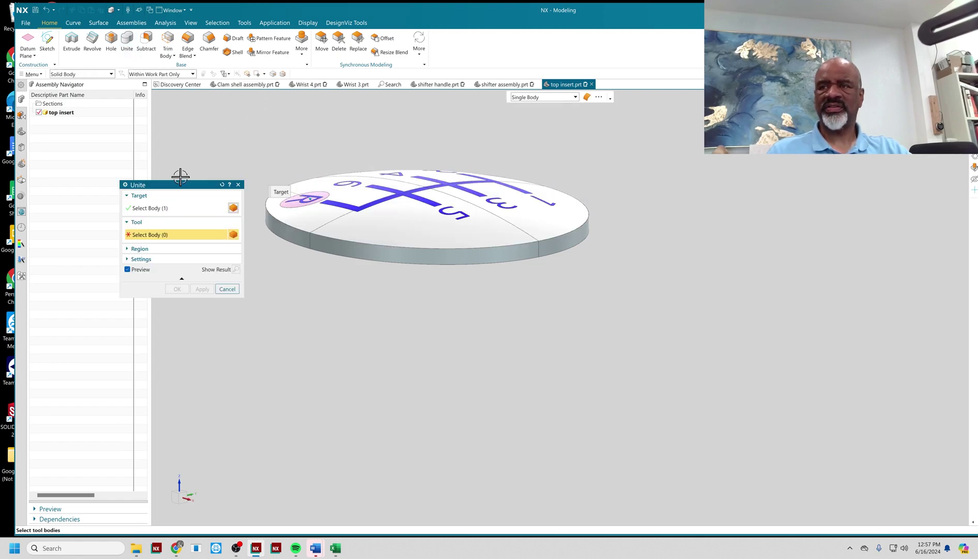
pyautogui.click(308, 243)
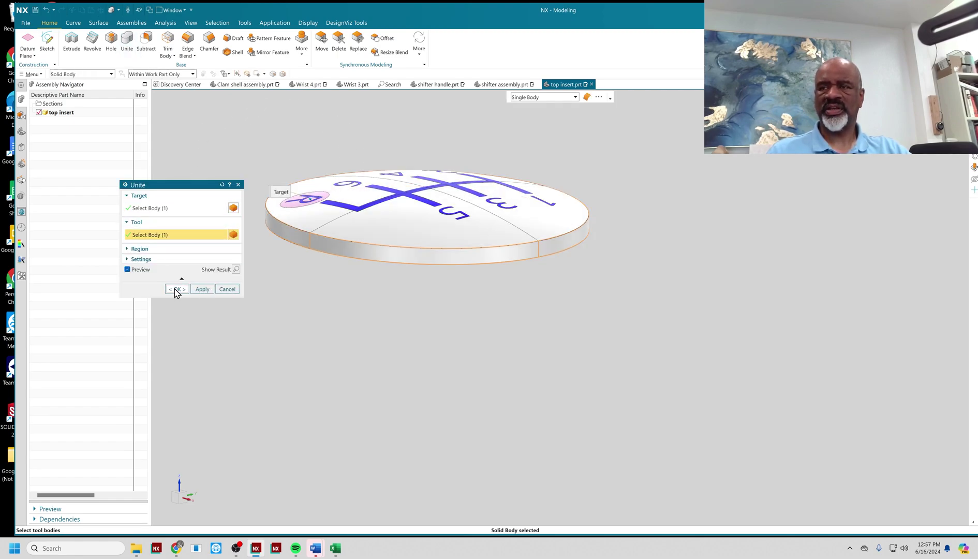
pyautogui.click(176, 289)
pyautogui.moveTo(444, 305); pyautogui.dragTo(523, 304, button='middle')
pyautogui.scroll(-3, 541, 236)
pyautogui.scroll(3, 614, 273)
pyautogui.moveTo(614, 273); pyautogui.dragTo(526, 327, button='middle')
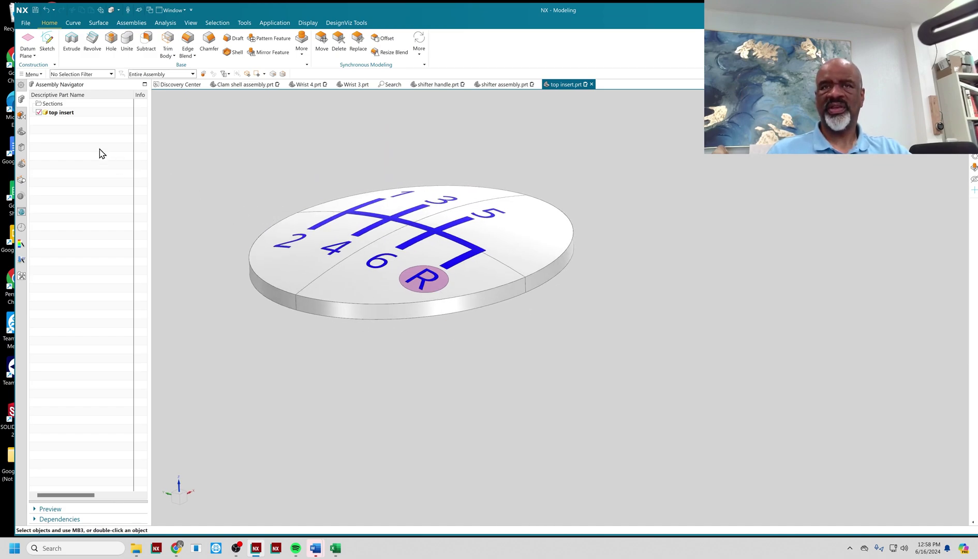
# - Open the top insert's parent, the shifter assembly, in its window
pyautogui.click(83, 116)
pyautogui.rightClick(82, 114)
pyautogui.moveTo(103, 117)
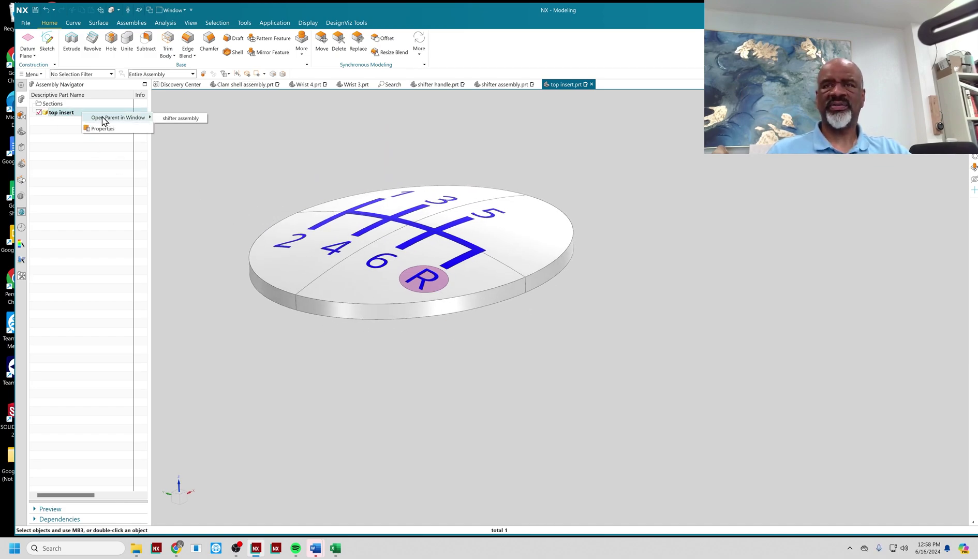
pyautogui.click(172, 119)
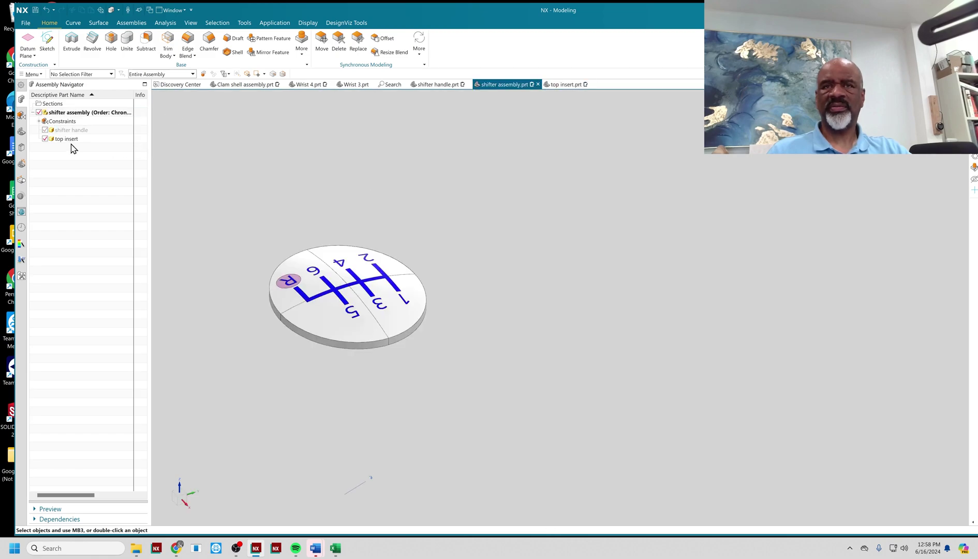
# - Hide the top insert component and show the shifter handle component in the assembly
pyautogui.click(45, 139)
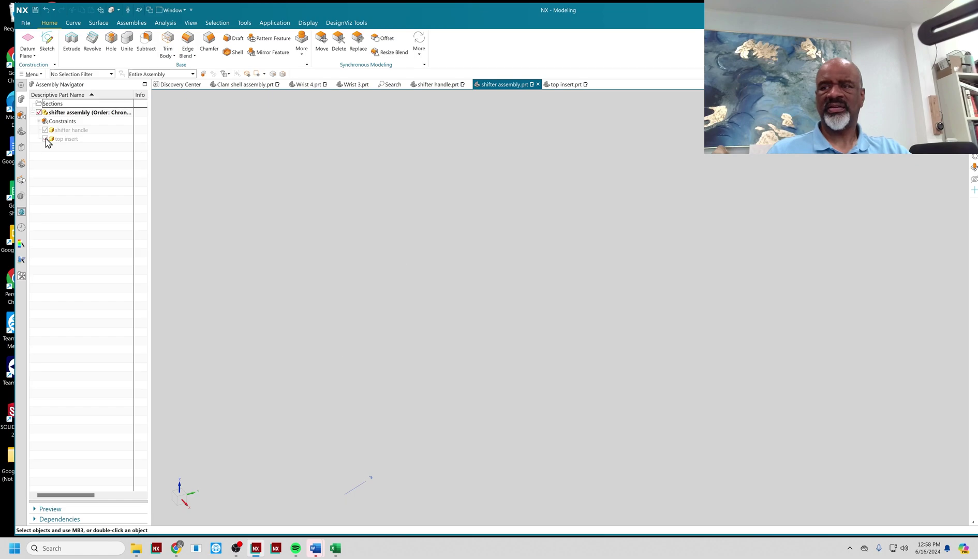
pyautogui.click(45, 139)
pyautogui.click(45, 130)
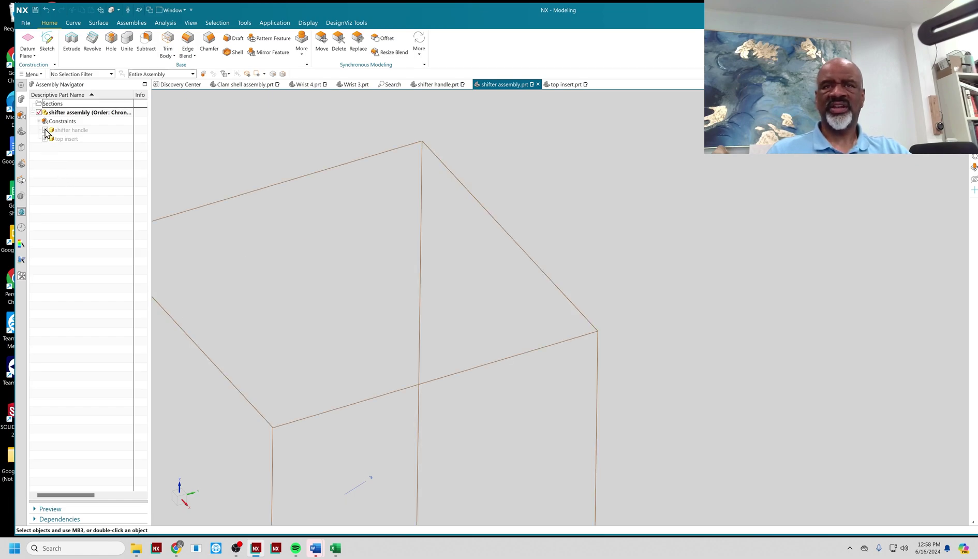
pyautogui.click(45, 130)
pyautogui.scroll(-2, 272, 193)
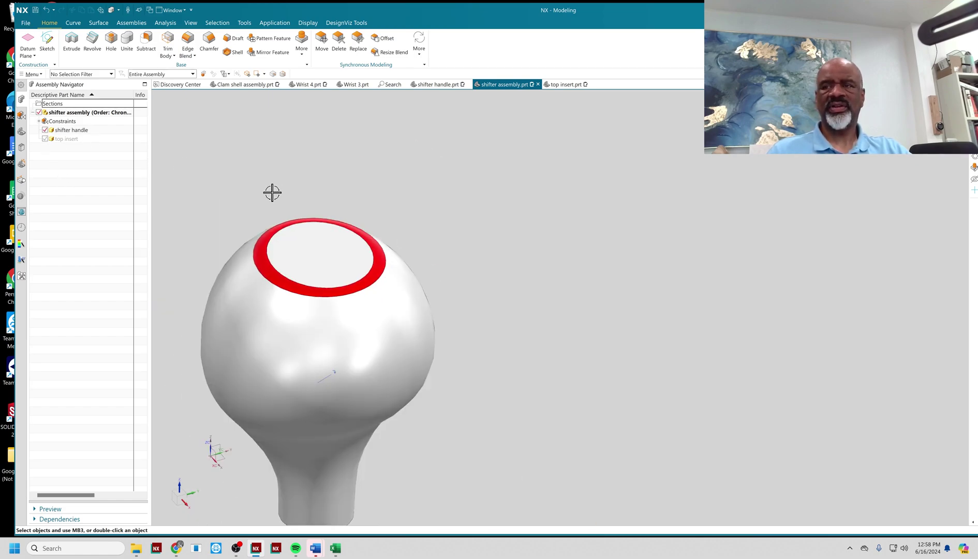
pyautogui.scroll(-2, 302, 179)
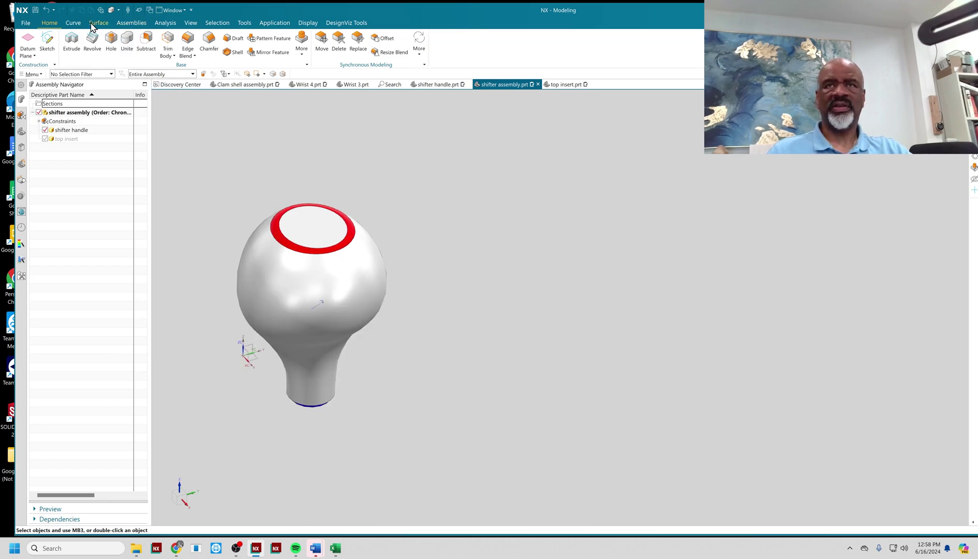
# - Create a new component named shifter body.prt in the assembly from the DV Model English MBD template
pyautogui.click(133, 24)
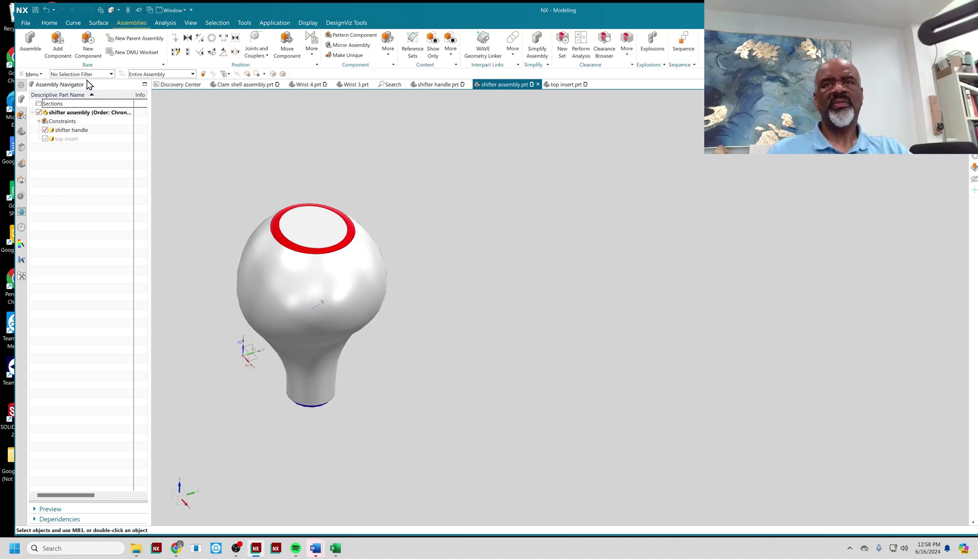
pyautogui.click(88, 52)
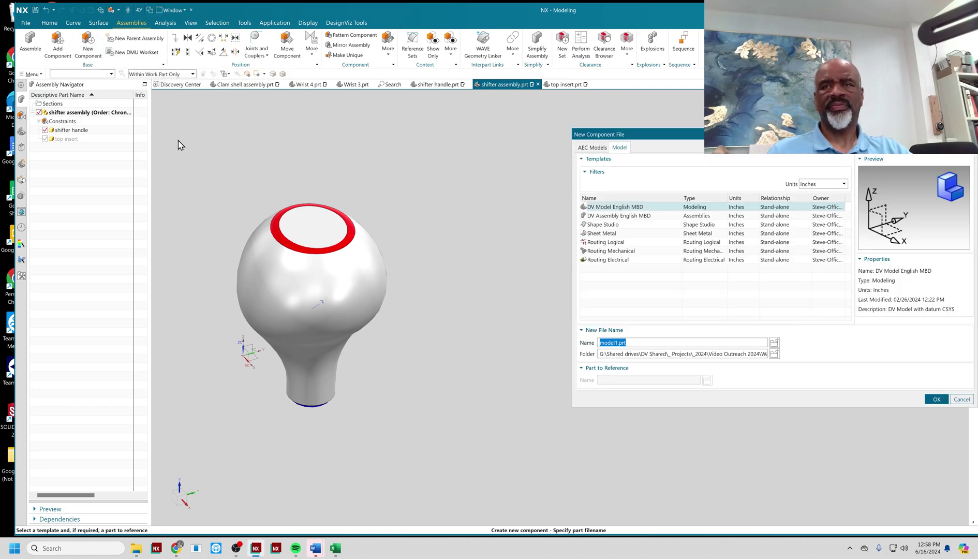
pyautogui.write('sh')
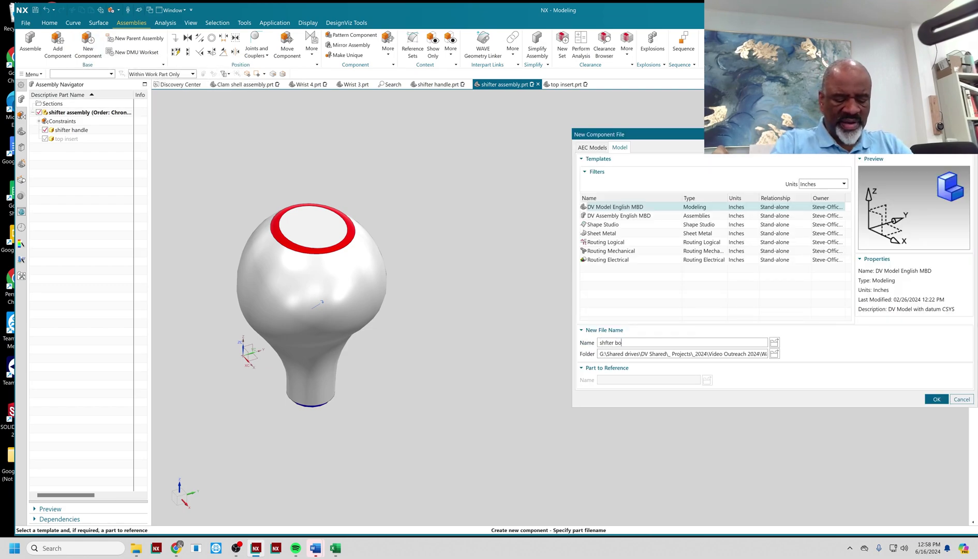
pyautogui.write('i')
pyautogui.press('End')
pyautogui.write('dy')
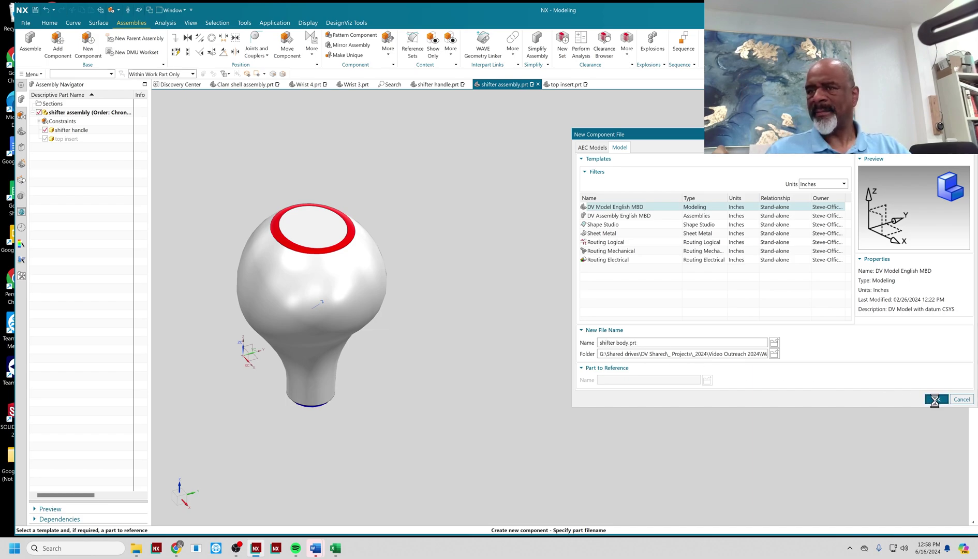
pyautogui.click(937, 399)
pyautogui.click(202, 307)
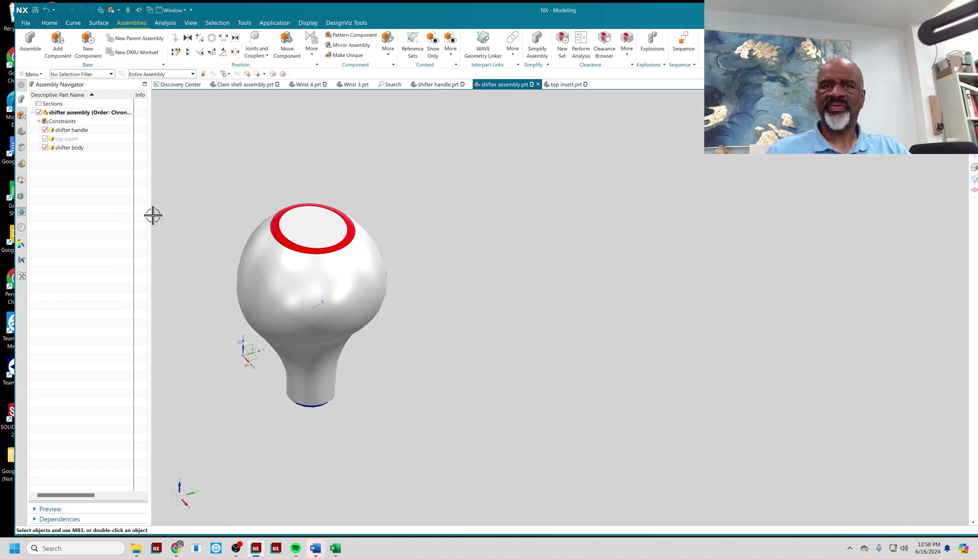
# - Widen the Assembly Navigator and add the Position column directly after the Descriptive Part Name column
pyautogui.click(72, 148)
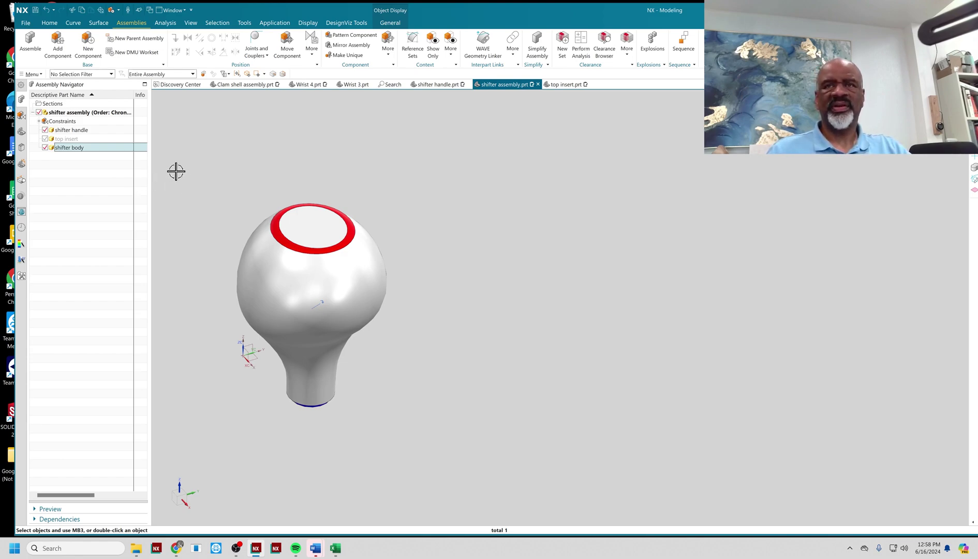
pyautogui.moveTo(150, 120); pyautogui.dragTo(241, 120)
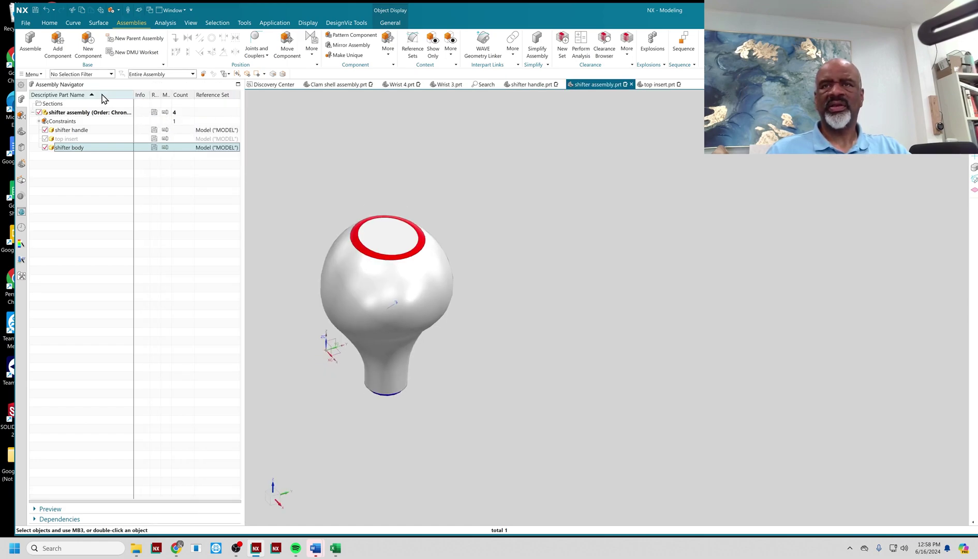
pyautogui.rightClick(102, 95)
pyautogui.moveTo(130, 303)
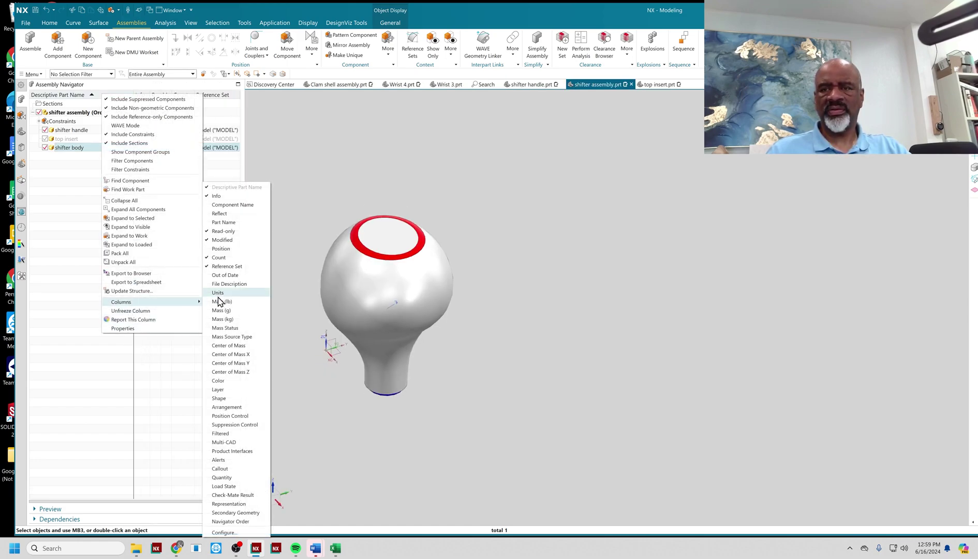
pyautogui.click(223, 529)
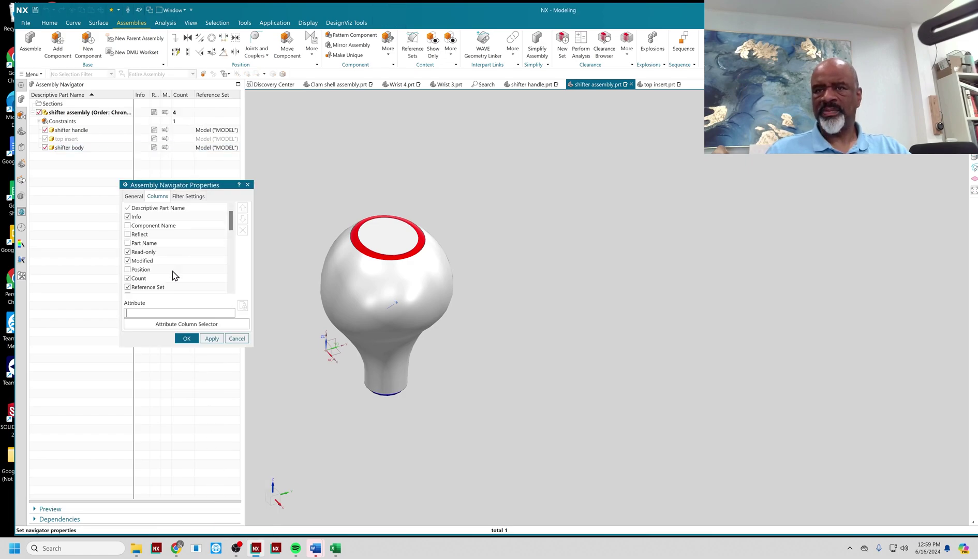
pyautogui.click(138, 270)
pyautogui.moveTo(139, 269); pyautogui.dragTo(143, 217)
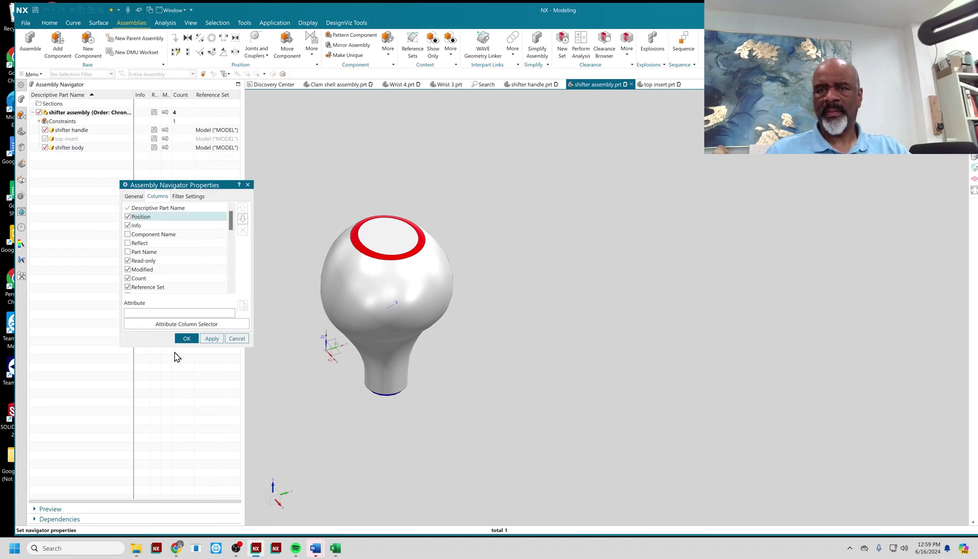
pyautogui.click(186, 338)
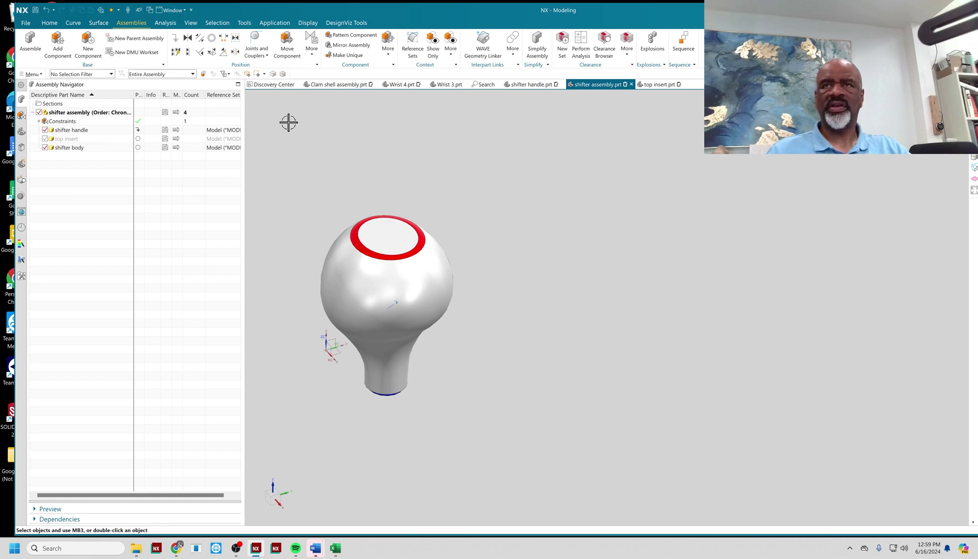
# - Apply Fix constraints to the shifter body and top insert components
pyautogui.click(176, 40)
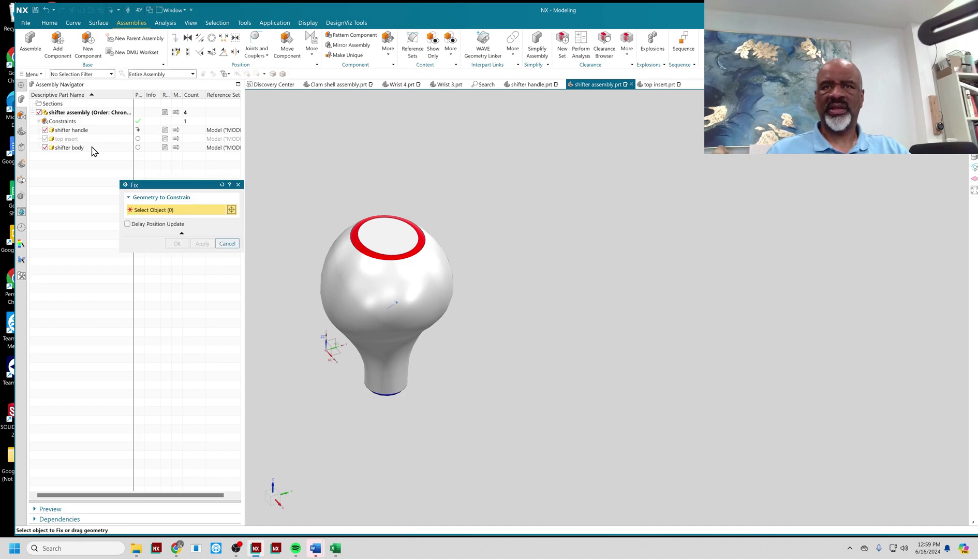
pyautogui.click(88, 143)
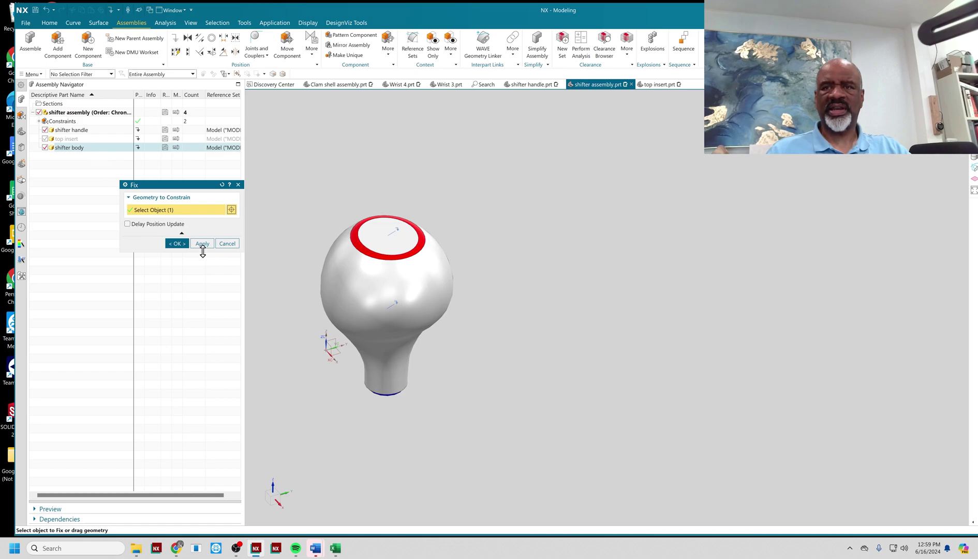
pyautogui.click(177, 243)
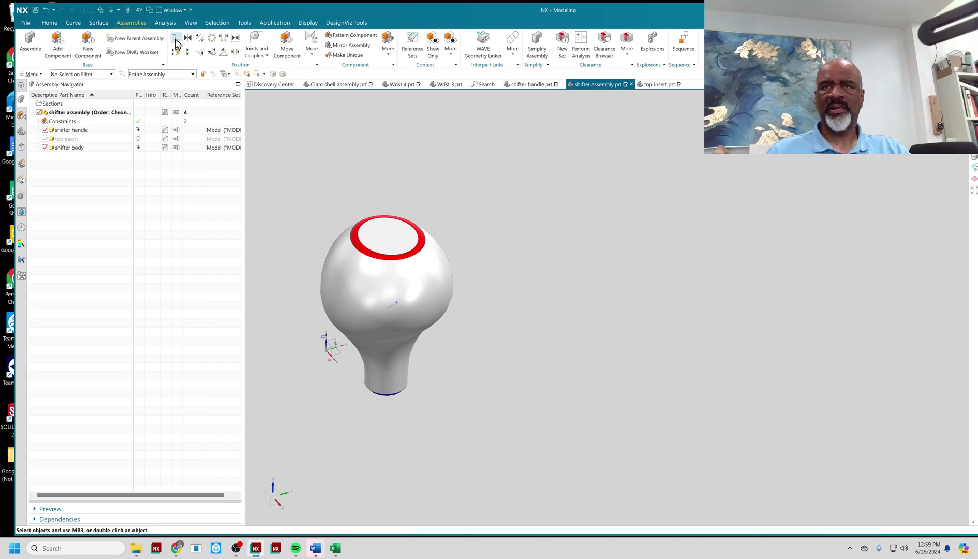
pyautogui.click(185, 53)
pyautogui.click(129, 139)
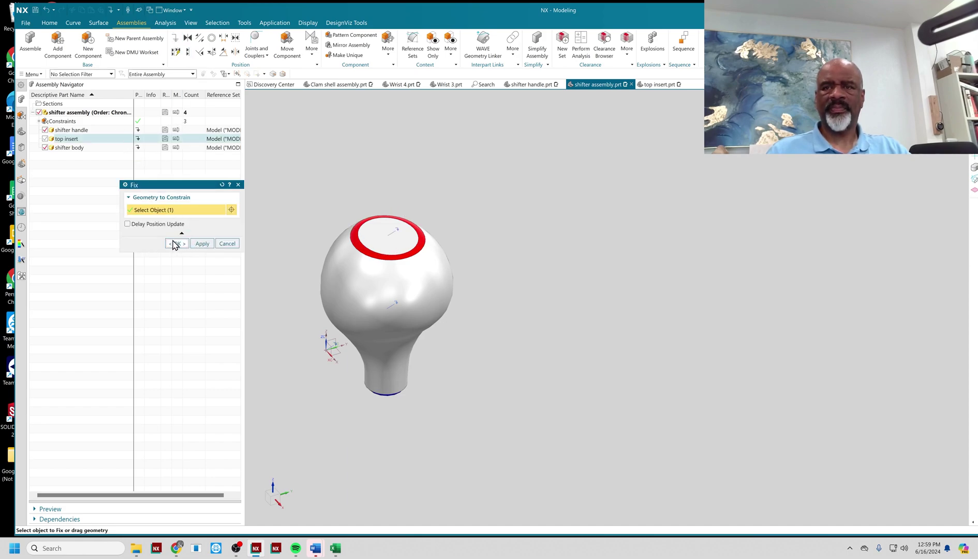
pyautogui.click(176, 244)
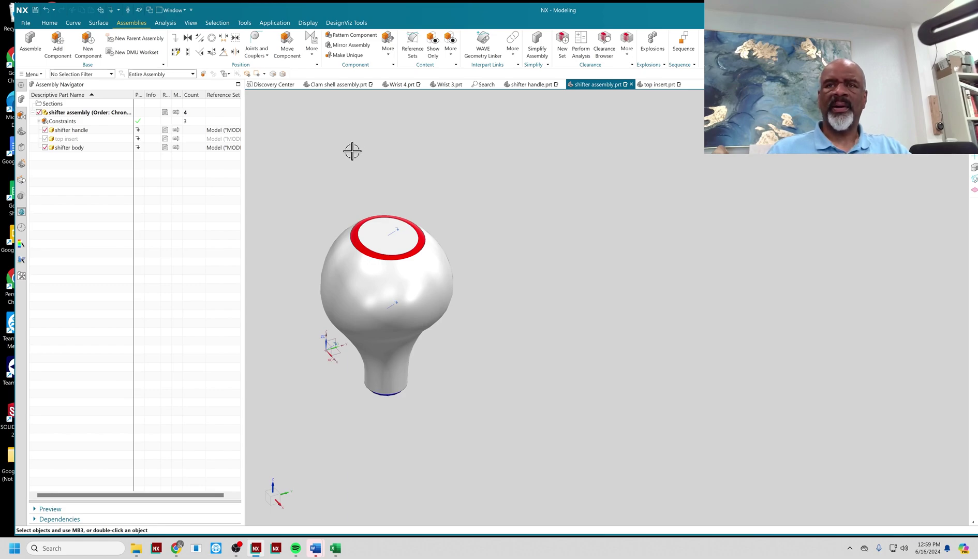
# - Open the shifter handle component in its own window
pyautogui.click(82, 135)
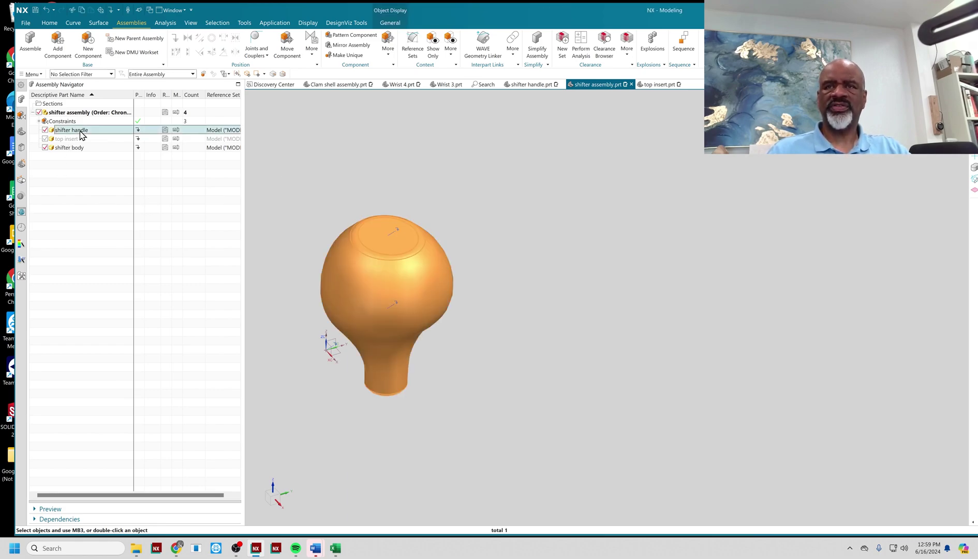
pyautogui.rightClick(81, 134)
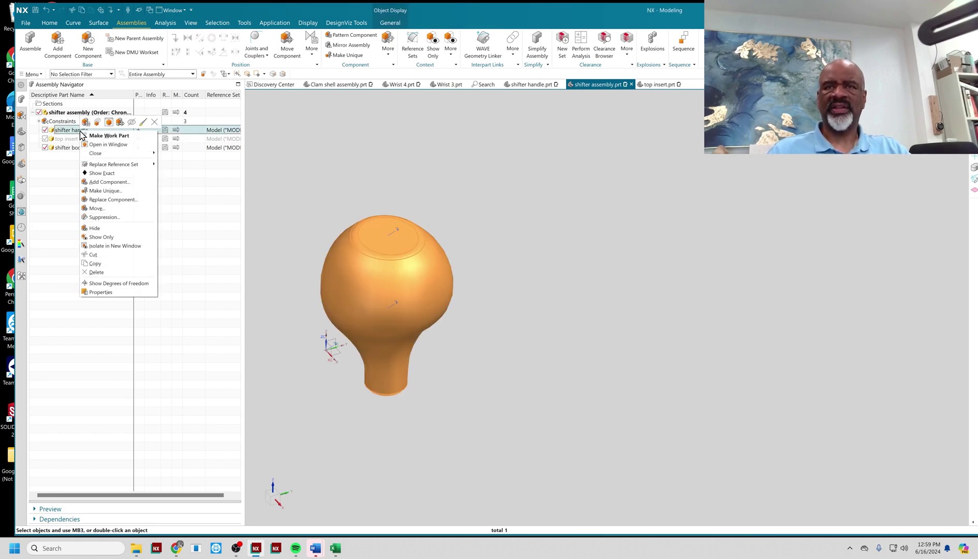
pyautogui.click(93, 145)
# - Hide the round insert body at the top of the shifter handle
pyautogui.moveTo(555, 189)
pyautogui.mouseDown(button='middle')
pyautogui.moveTo(537, 190)
pyautogui.moveTo(550, 190)
pyautogui.mouseUp(button='middle')
pyautogui.click(451, 183)
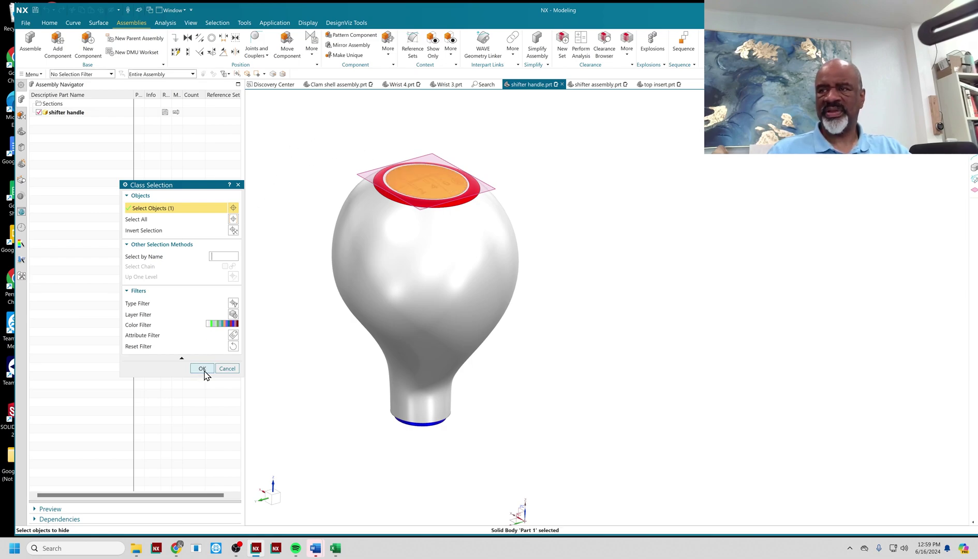
pyautogui.click(203, 368)
pyautogui.scroll(2, 480, 138)
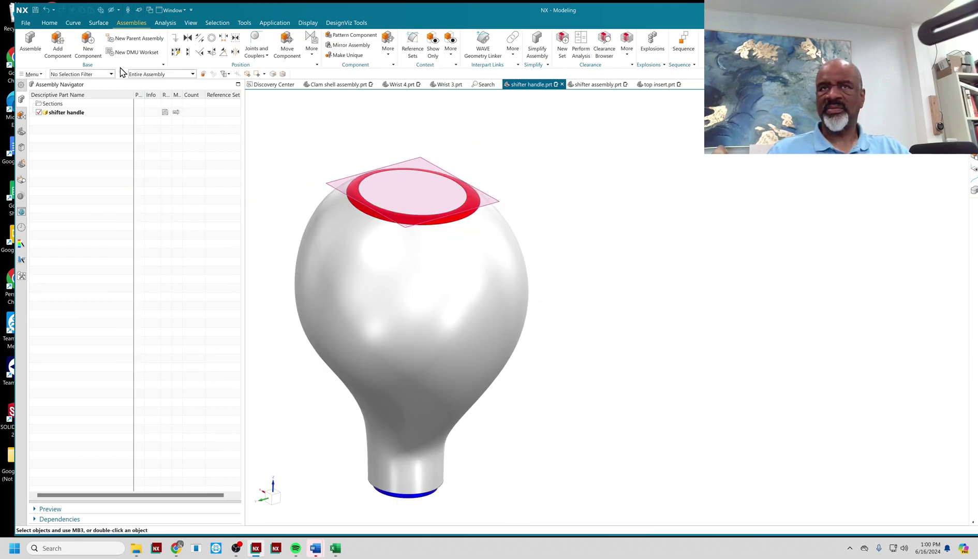
# - Extrude the edges of the handle's round top face 0.05 in downward into the body with Boolean Subtract
pyautogui.click(50, 24)
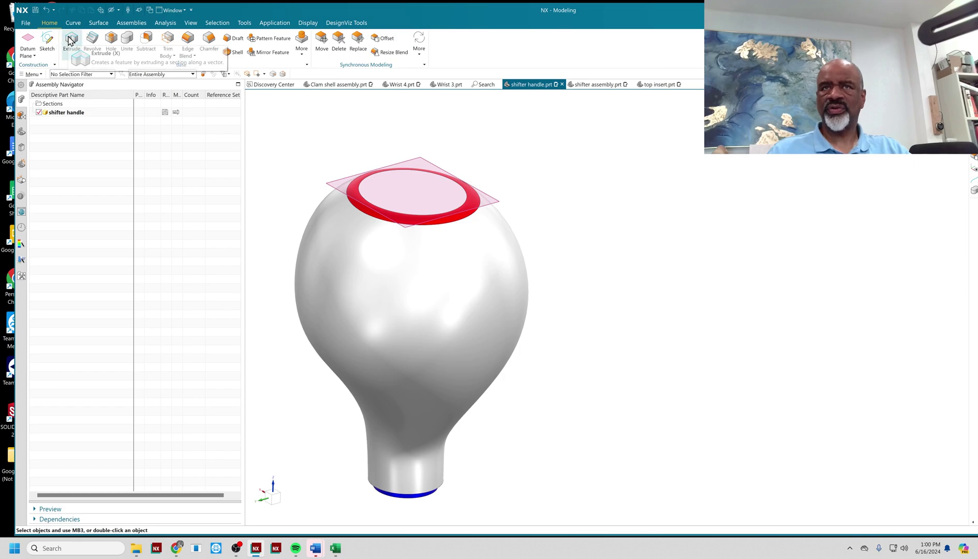
pyautogui.click(71, 40)
pyautogui.click(416, 191)
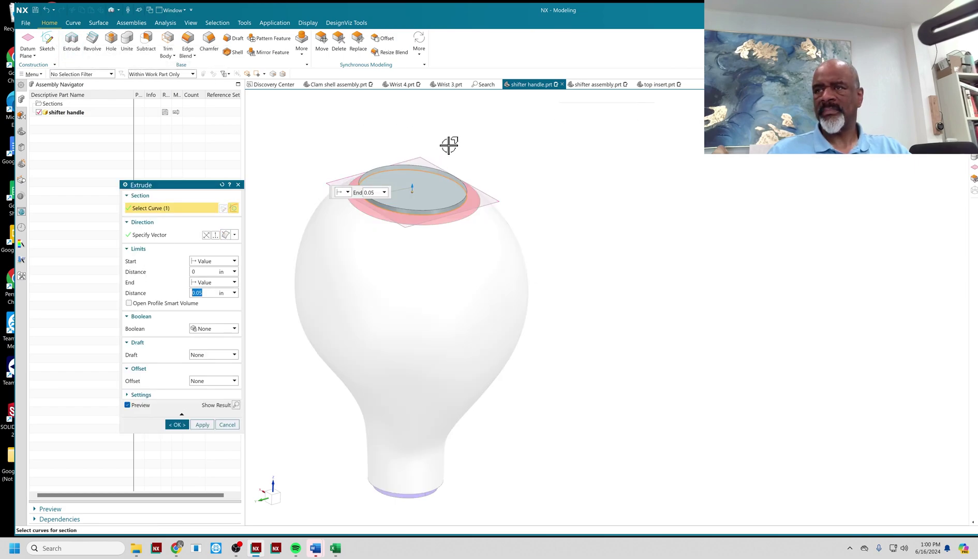
pyautogui.click(207, 235)
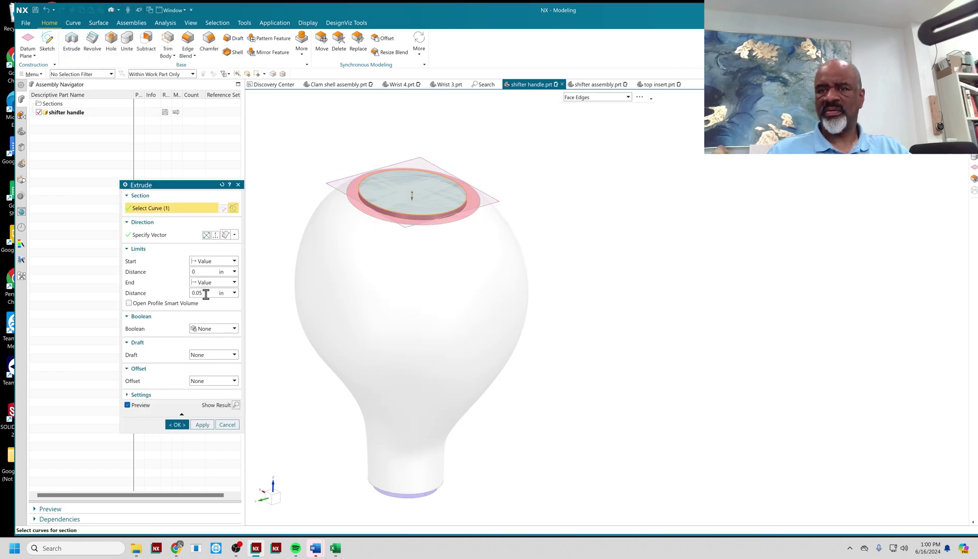
pyautogui.click(230, 329)
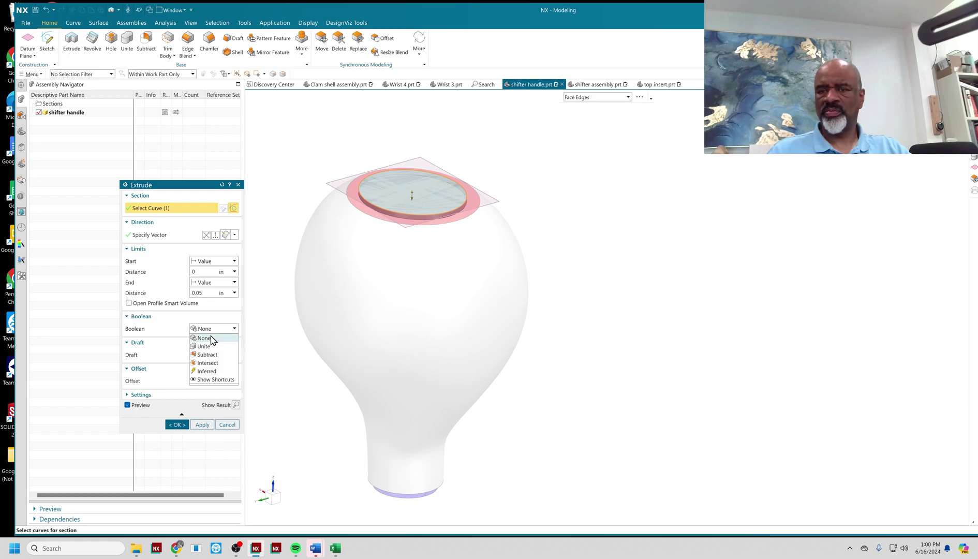
pyautogui.click(208, 354)
pyautogui.click(176, 437)
# - Examine the circular recess in the top of the handle from several angles
pyautogui.scroll(3, 455, 189)
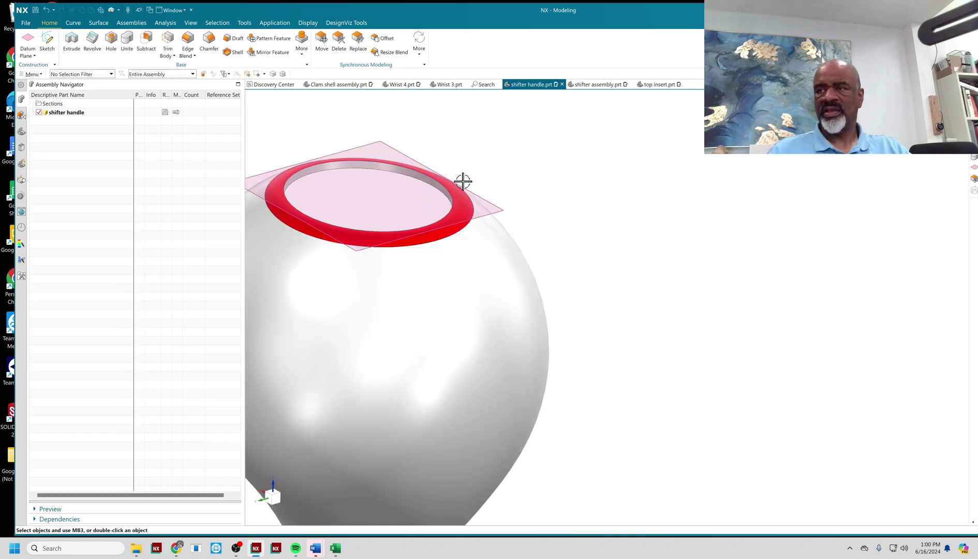
pyautogui.scroll(-3, 541, 197)
pyautogui.moveTo(542, 183); pyautogui.dragTo(510, 191, button='middle')
pyautogui.scroll(2, 509, 191)
pyautogui.scroll(3, 409, 206)
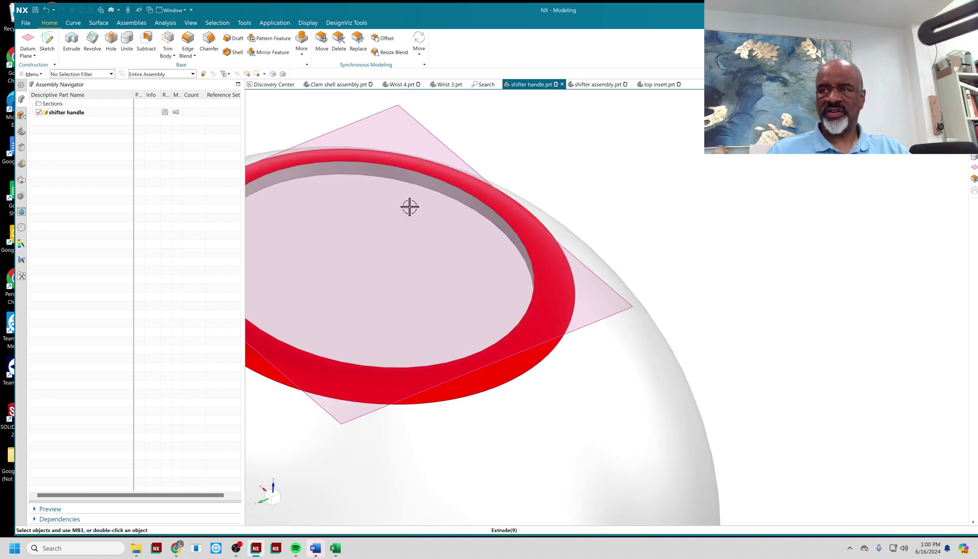
pyautogui.scroll(-3, 425, 187)
pyautogui.moveTo(430, 192); pyautogui.dragTo(430, 170, button='middle')
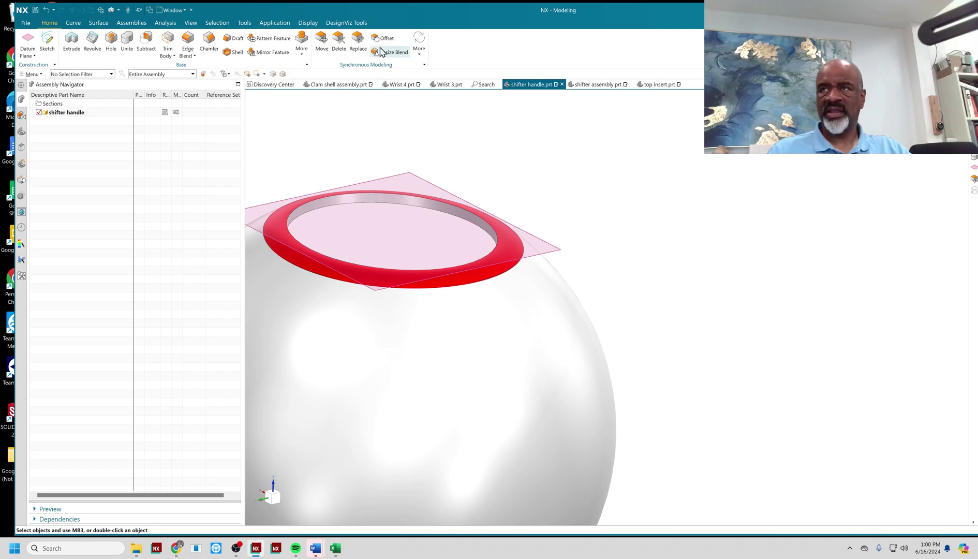
pyautogui.scroll(-5, 340, 221)
pyautogui.scroll(-2, 343, 213)
pyautogui.moveTo(493, 253); pyautogui.dragTo(495, 253, button='middle')
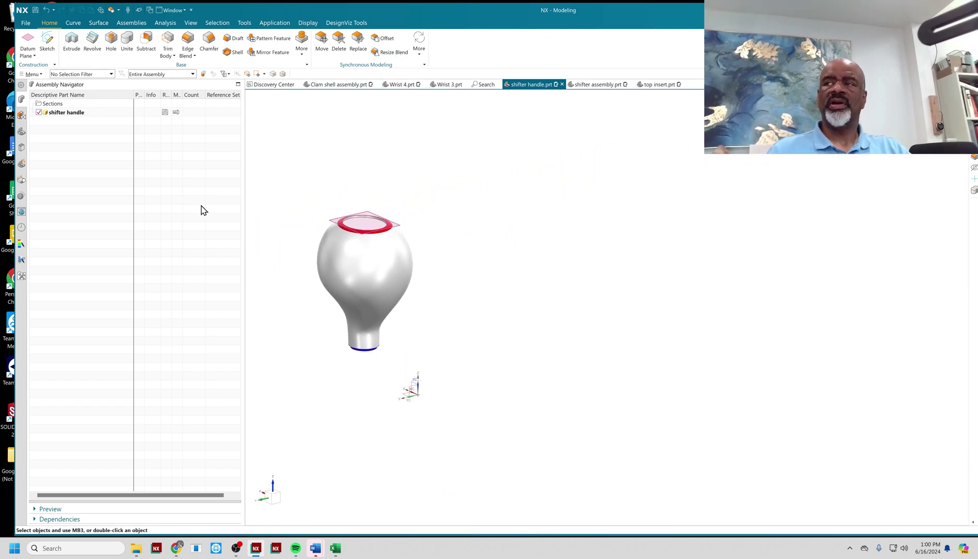
# - Return to the parent shifter assembly and make the shifter body component the work part
pyautogui.click(102, 114)
pyautogui.rightClick(99, 113)
pyautogui.moveTo(120, 119)
pyautogui.click(200, 119)
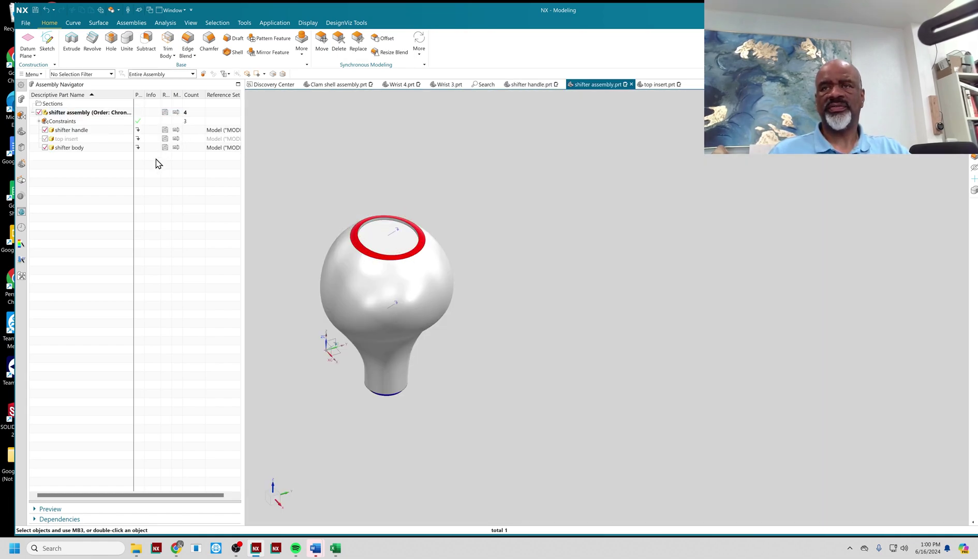
pyautogui.doubleClick(89, 149)
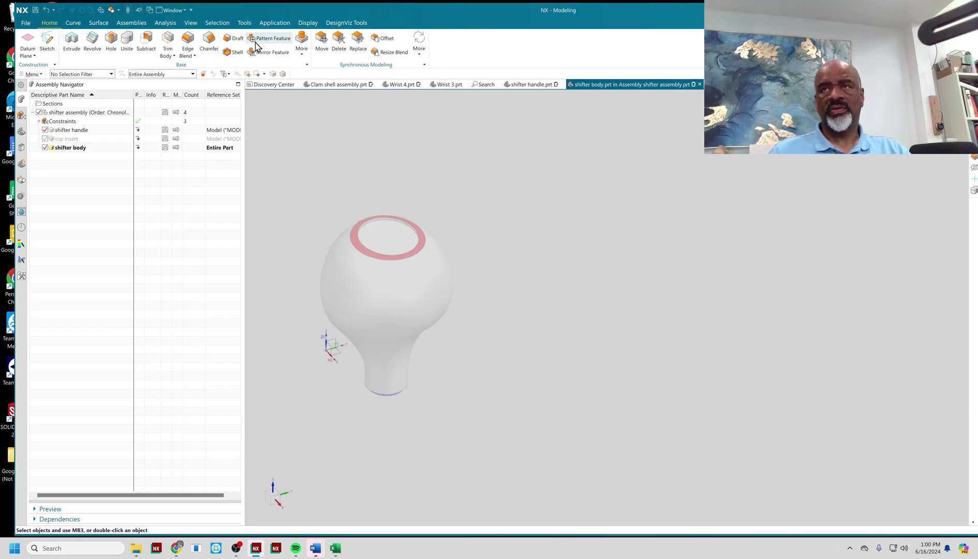
# - Copy the handle's solid body into the shifter body with the WAVE Geometry Linker, using Associative, Hide Original and Fix at Current Timestamp
pyautogui.click(302, 44)
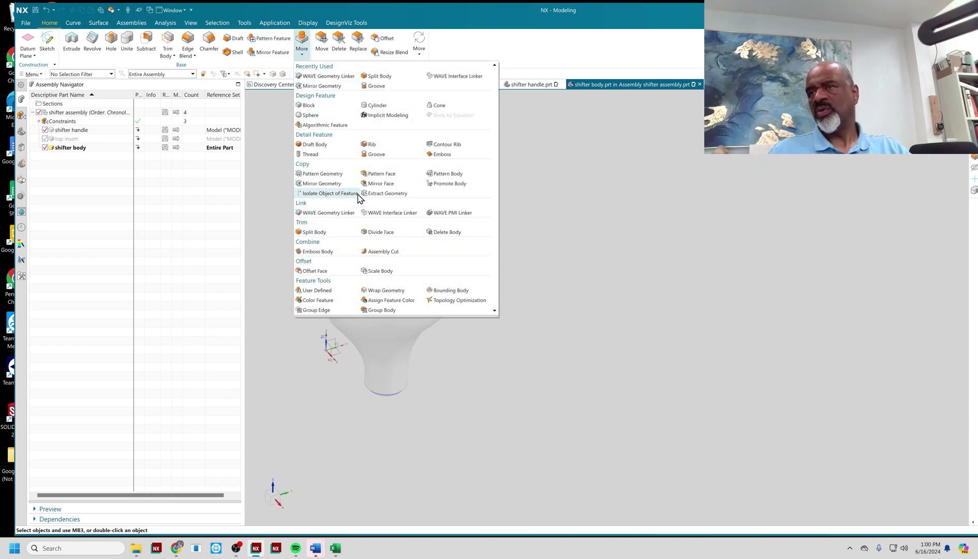
pyautogui.click(334, 212)
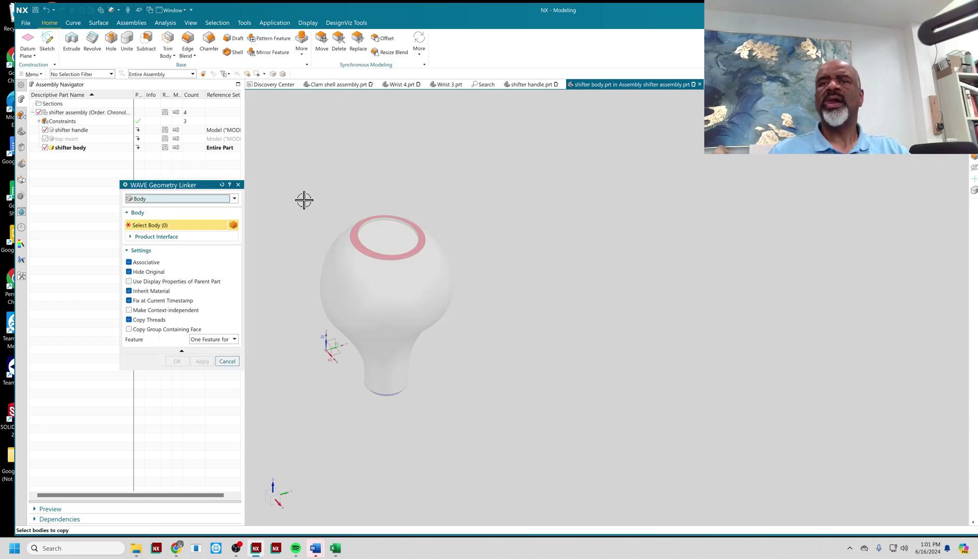
pyautogui.click(362, 285)
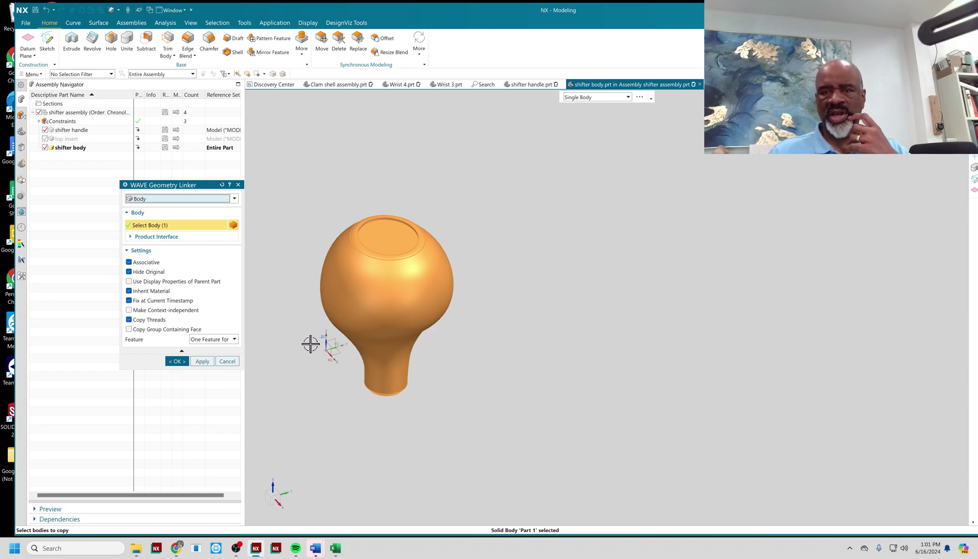
pyautogui.click(176, 362)
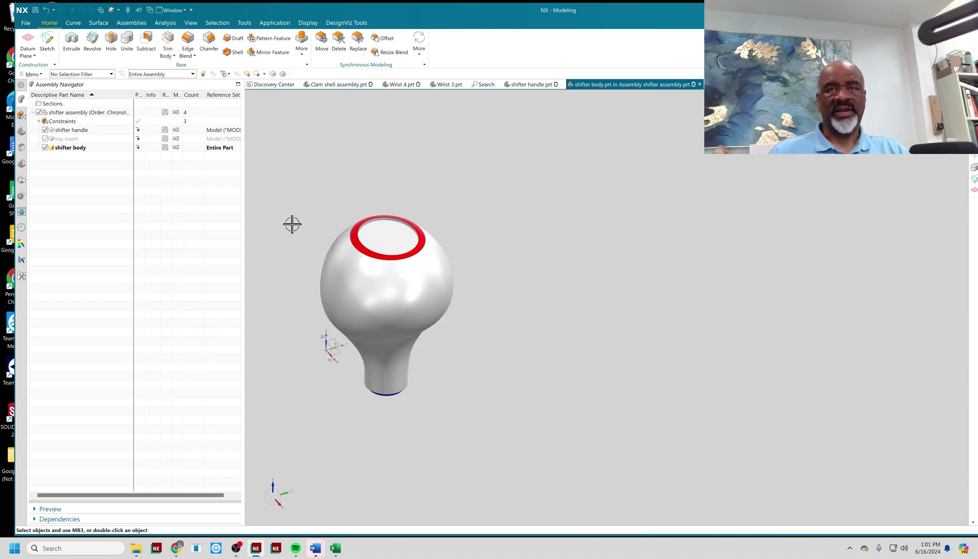
# - Hide the shifter handle component and show the top insert
pyautogui.click(45, 130)
pyautogui.click(45, 139)
pyautogui.scroll(3, 331, 223)
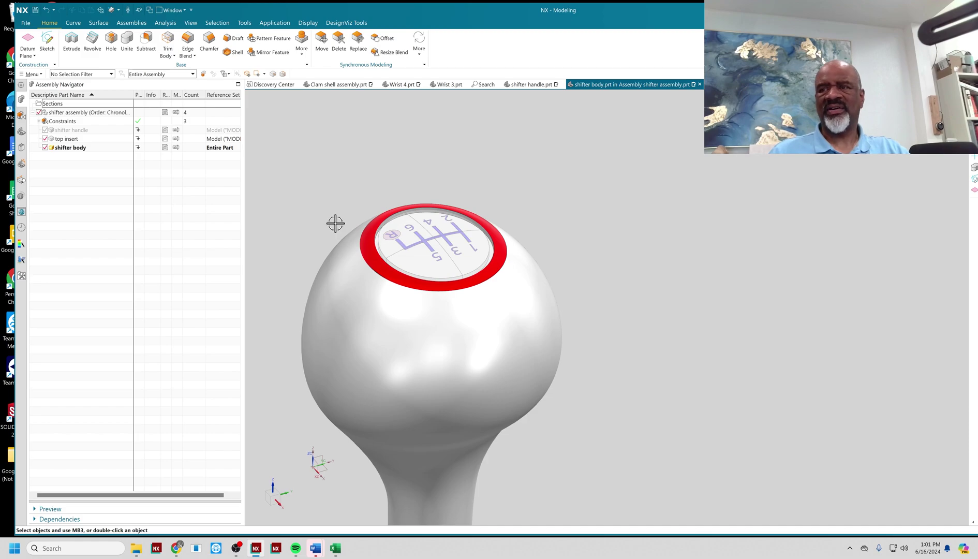
pyautogui.moveTo(331, 236); pyautogui.dragTo(328, 220, button='middle')
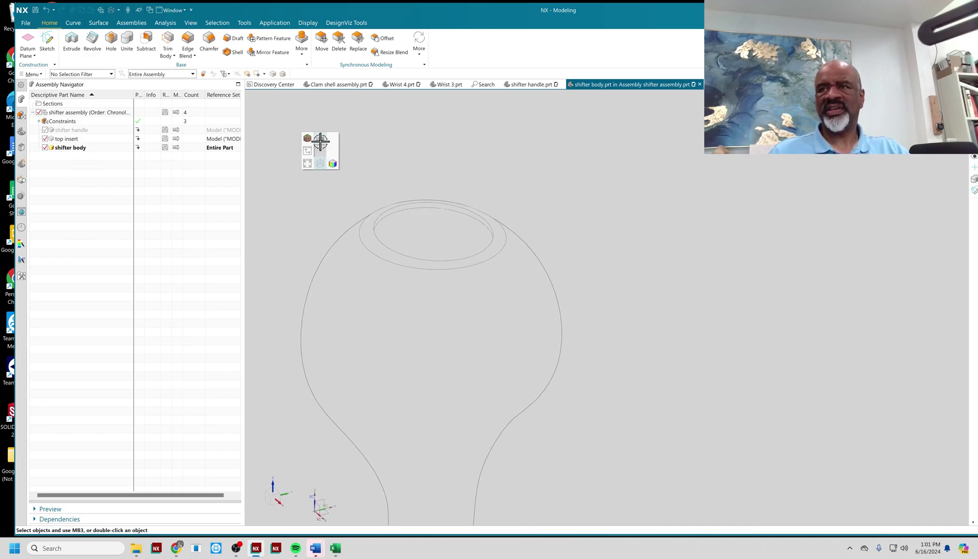
# - Toggle the top insert off and back on while making the shifter assembly the work part
pyautogui.click(46, 139)
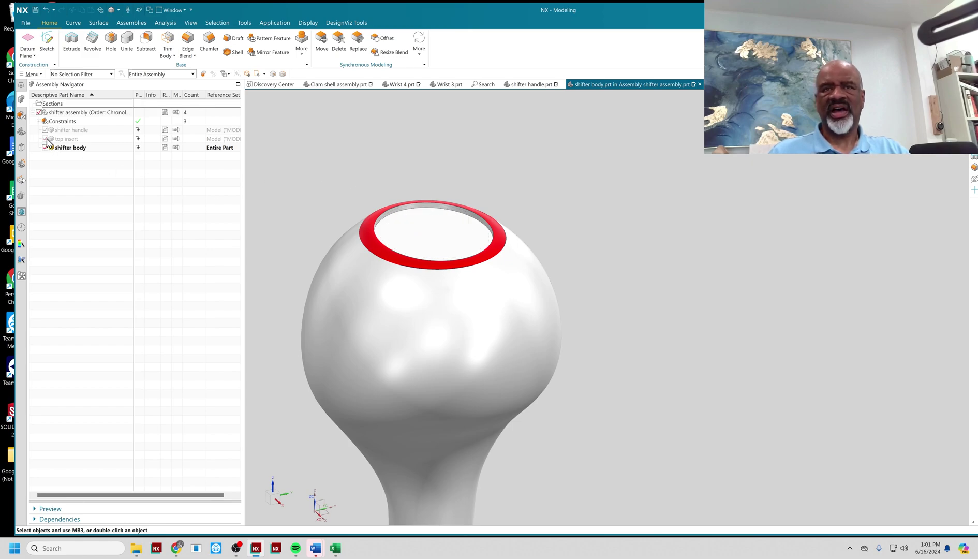
pyautogui.doubleClick(58, 113)
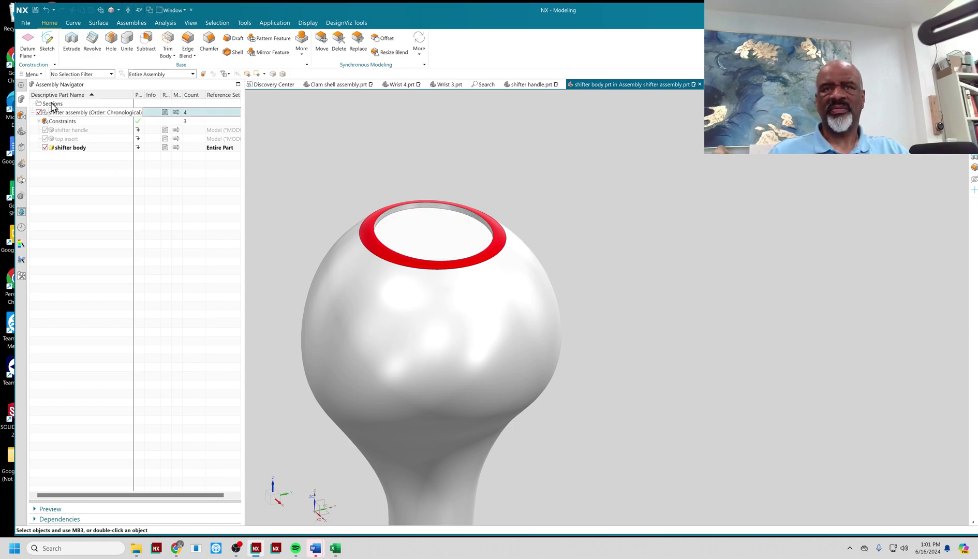
pyautogui.click(46, 138)
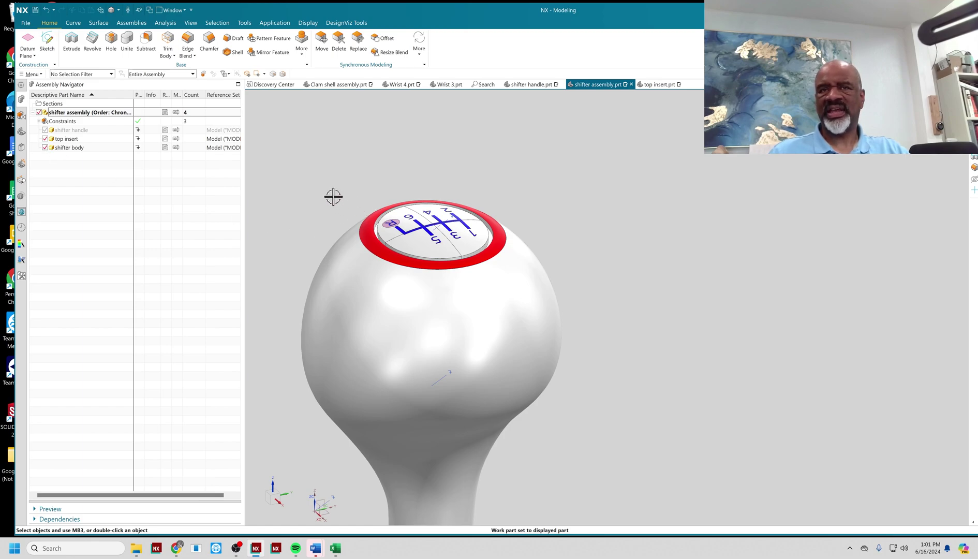
# - Examine how the top insert fits inside the recess of the shifter body
pyautogui.moveTo(330, 195)
pyautogui.mouseDown(button='right')
pyautogui.moveTo(322, 215)
pyautogui.moveTo(328, 184)
pyautogui.mouseUp(button='right')
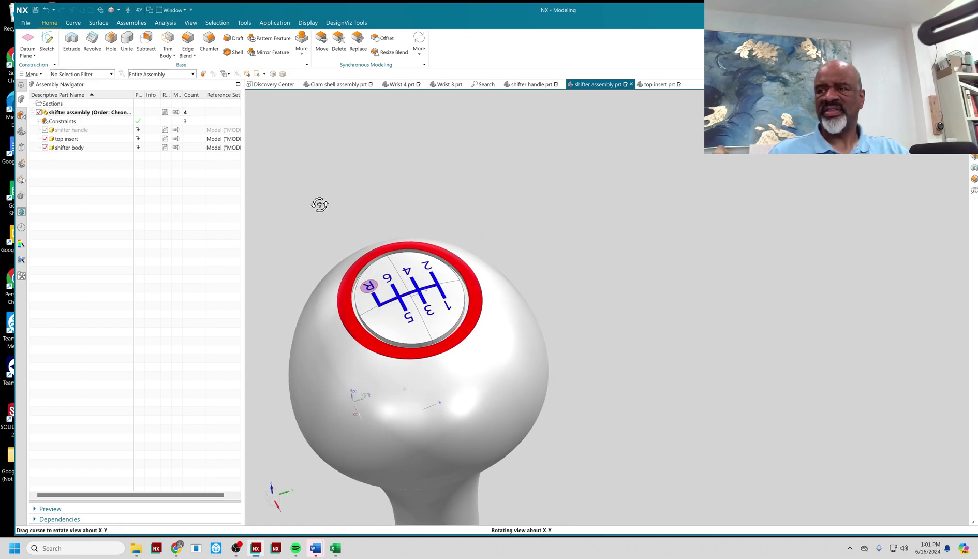
pyautogui.scroll(5, 393, 284)
pyautogui.scroll(-5, 274, 192)
pyautogui.moveTo(275, 192); pyautogui.dragTo(473, 165, button='middle')
pyautogui.scroll(2, 549, 196)
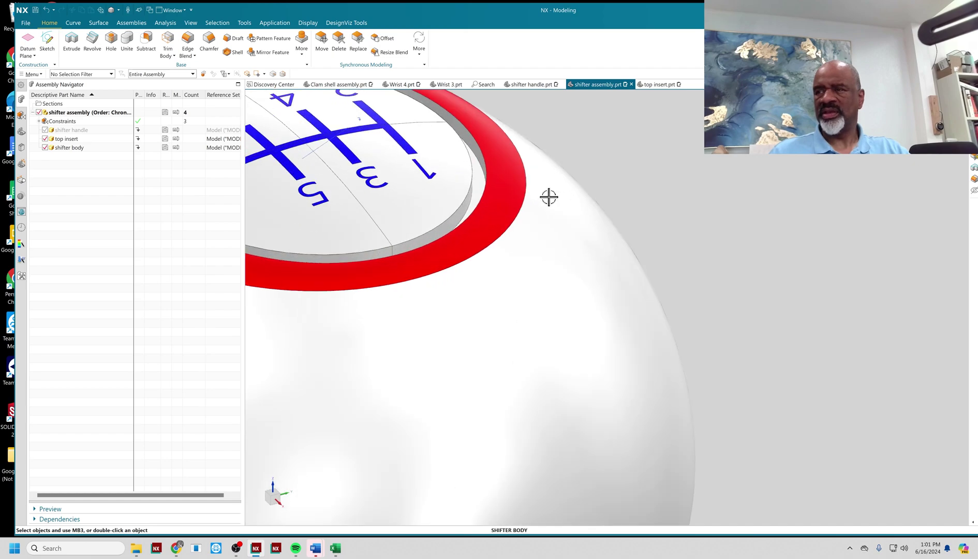
pyautogui.scroll(-5, 548, 201)
pyautogui.scroll(-2, 625, 205)
pyautogui.moveTo(625, 206)
pyautogui.mouseDown(button='middle')
pyautogui.moveTo(624, 247)
pyautogui.moveTo(619, 192)
pyautogui.moveTo(632, 181)
pyautogui.moveTo(618, 201)
pyautogui.mouseUp(button='middle')
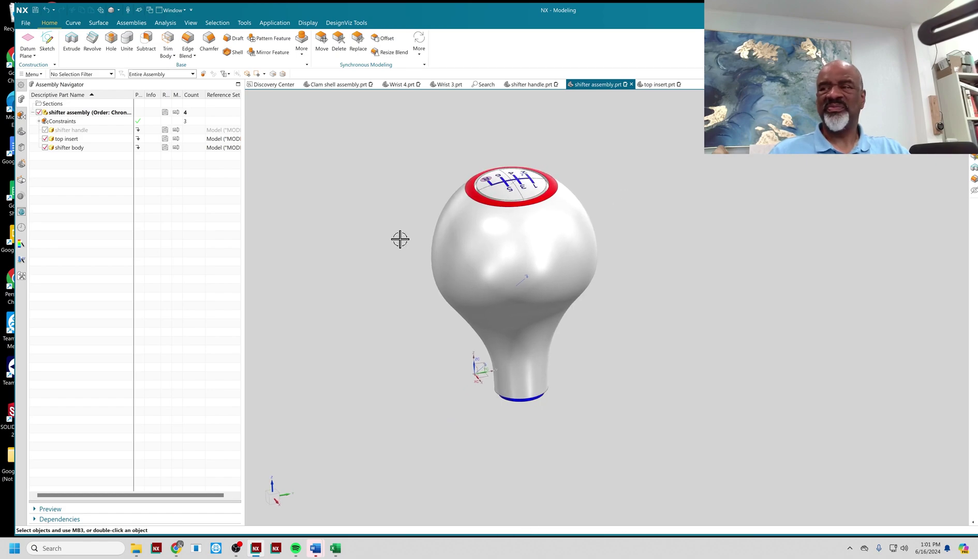
pyautogui.scroll(2, 644, 173)
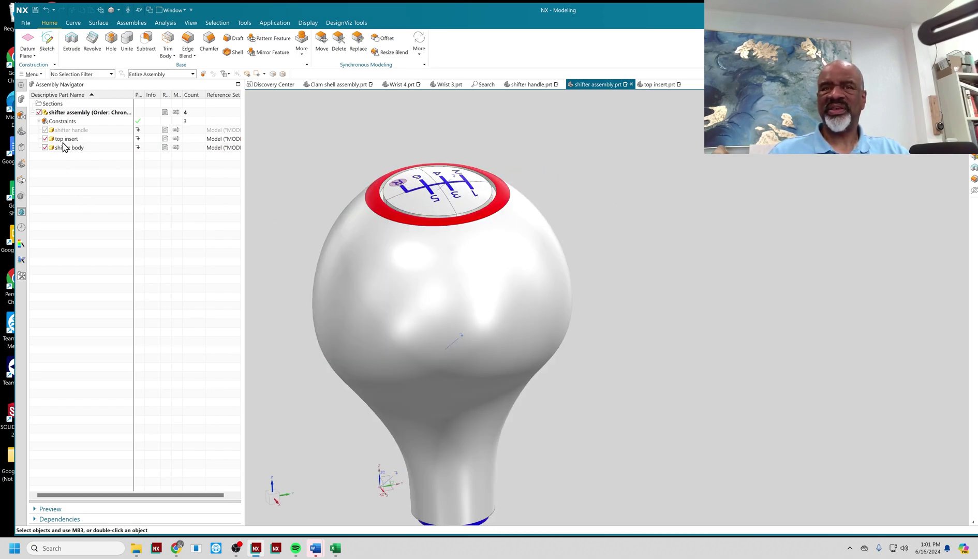
# - Make the shifter body the work part and display its model history with the recess in close view
pyautogui.click(80, 150)
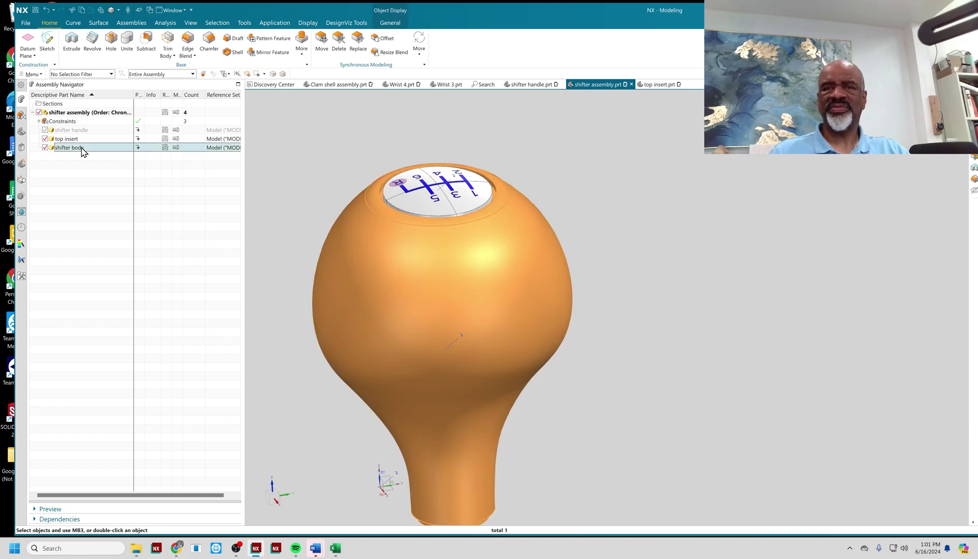
pyautogui.doubleClick(87, 150)
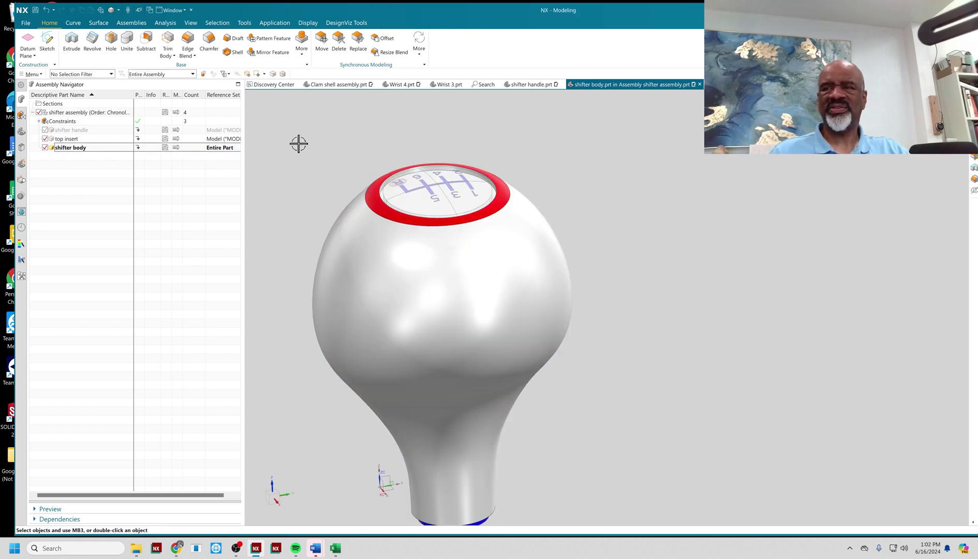
pyautogui.scroll(3, 395, 139)
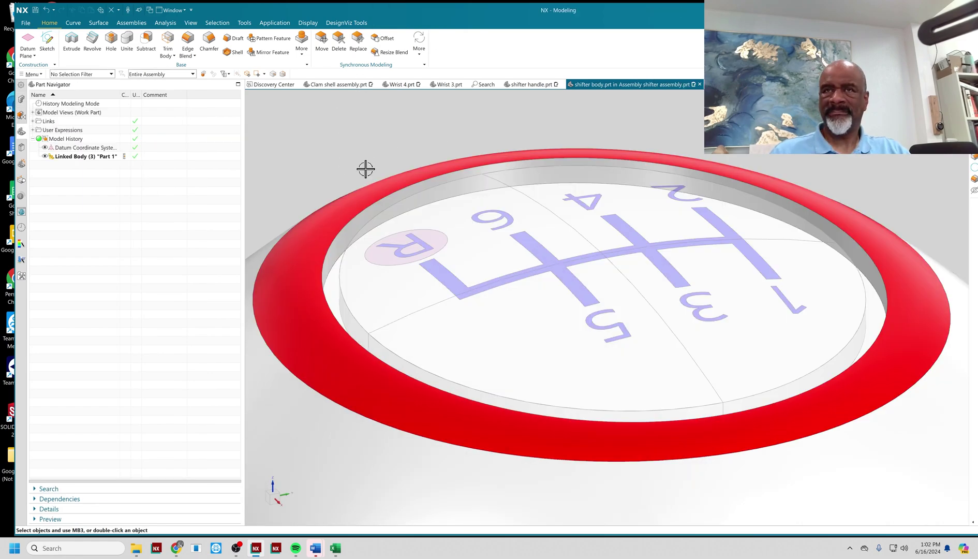
# - Start an Extrude of the shifter body from the single circular edge around the floor of the top recess
pyautogui.click(72, 44)
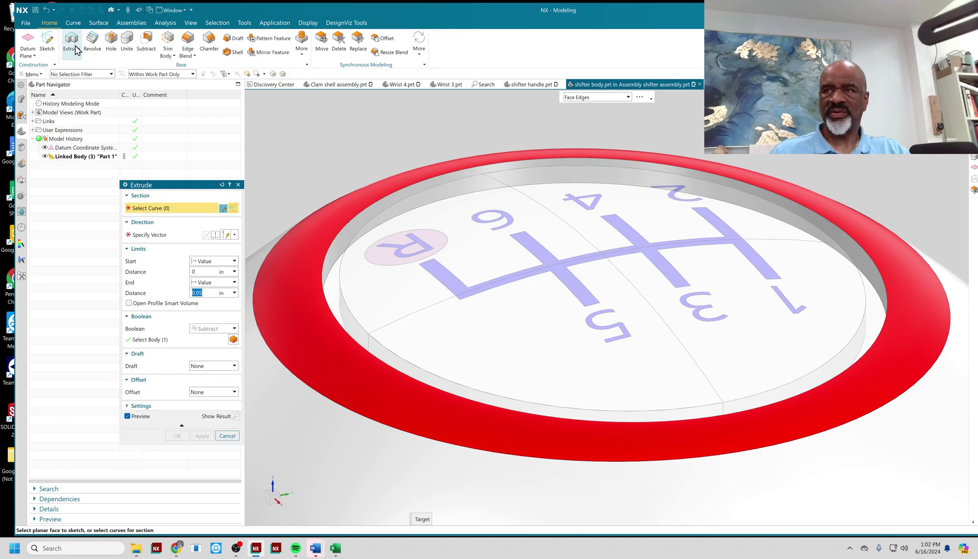
pyautogui.click(598, 99)
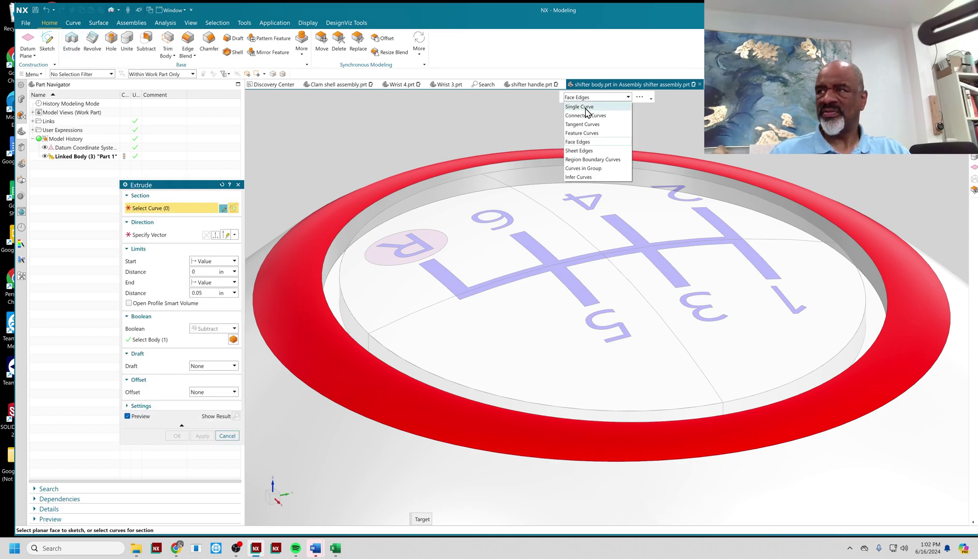
pyautogui.click(582, 107)
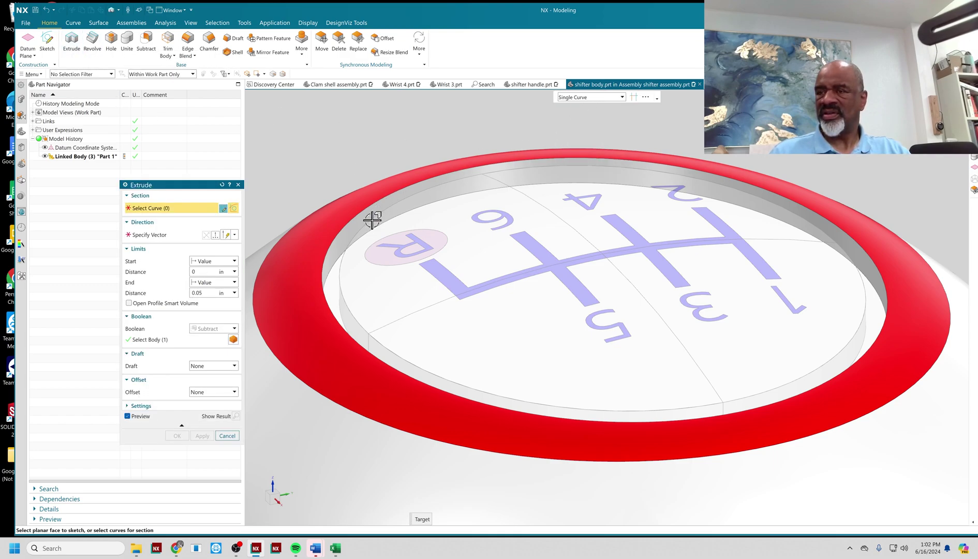
pyautogui.click(331, 263)
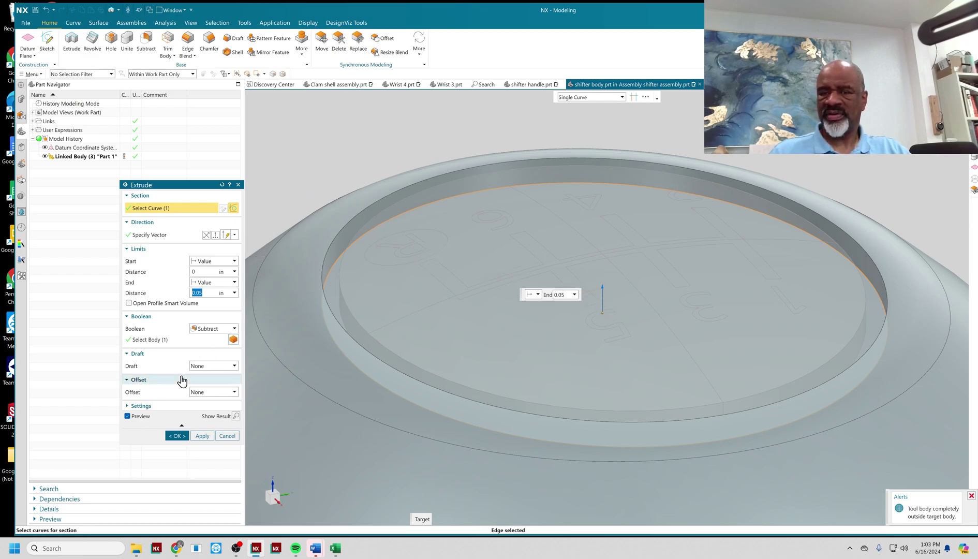
# - Give the extrusion a two-sided offset starting at 0 and adjust its inward end to about -0.054 in, just overlapping the insert's rim
pyautogui.click(220, 393)
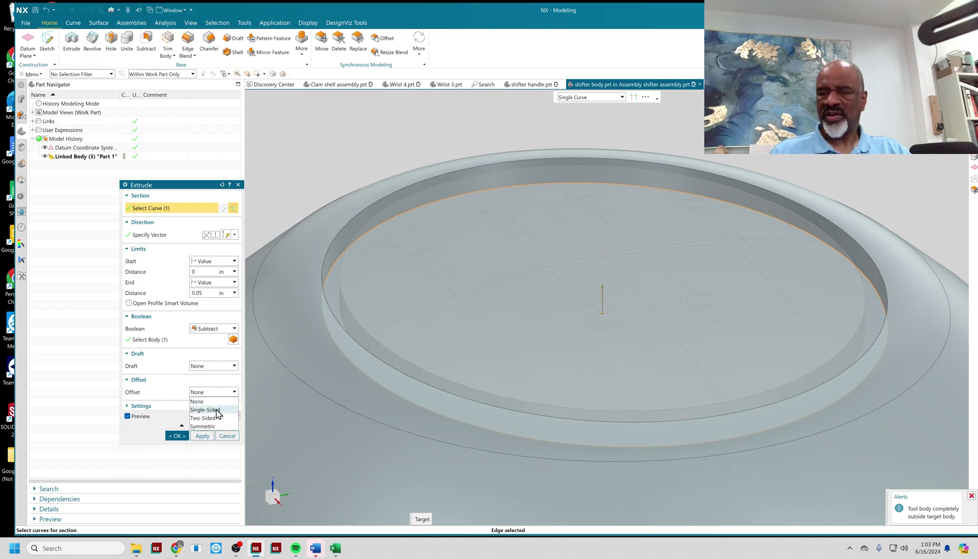
pyautogui.click(216, 410)
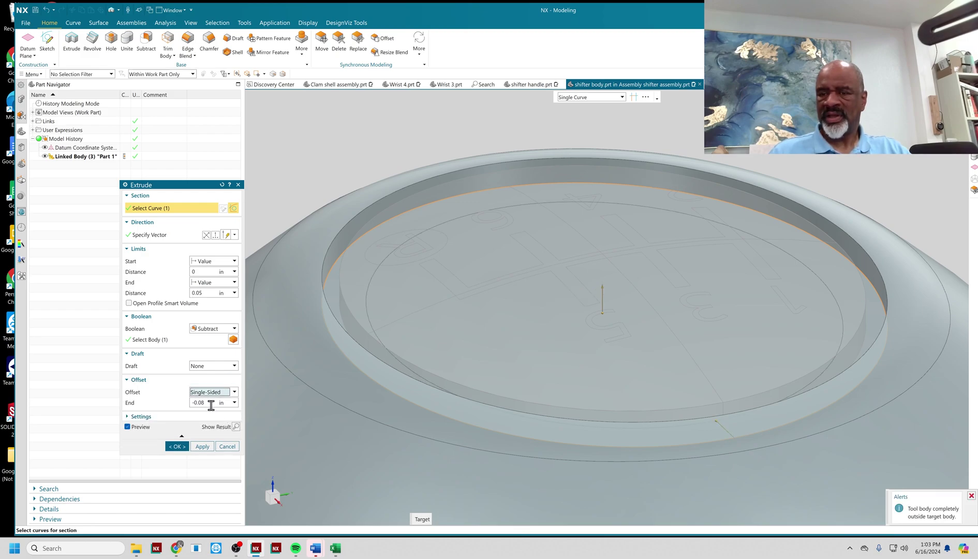
pyautogui.click(234, 393)
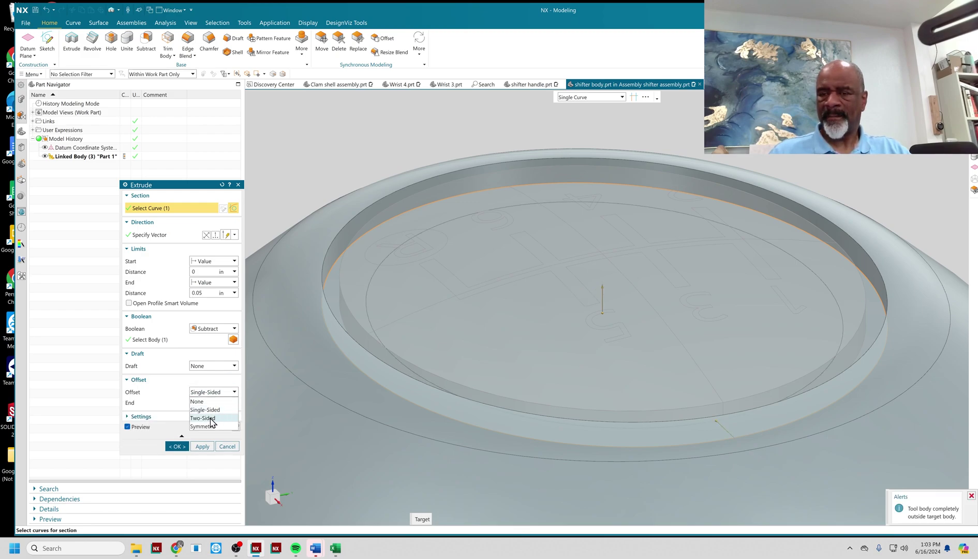
pyautogui.click(214, 419)
pyautogui.click(205, 413)
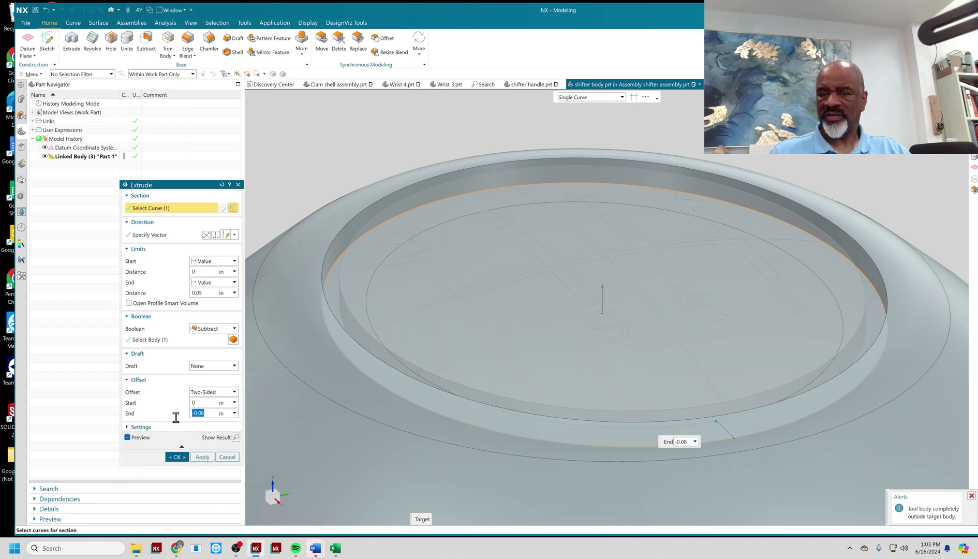
pyautogui.write('-.05')
pyautogui.scroll(-5, 559, 476)
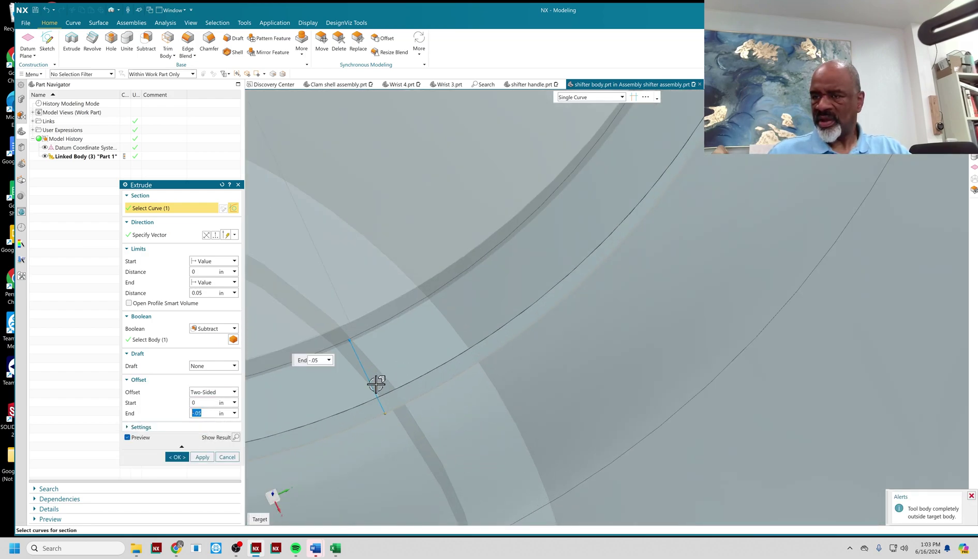
pyautogui.moveTo(354, 353); pyautogui.dragTo(345, 332)
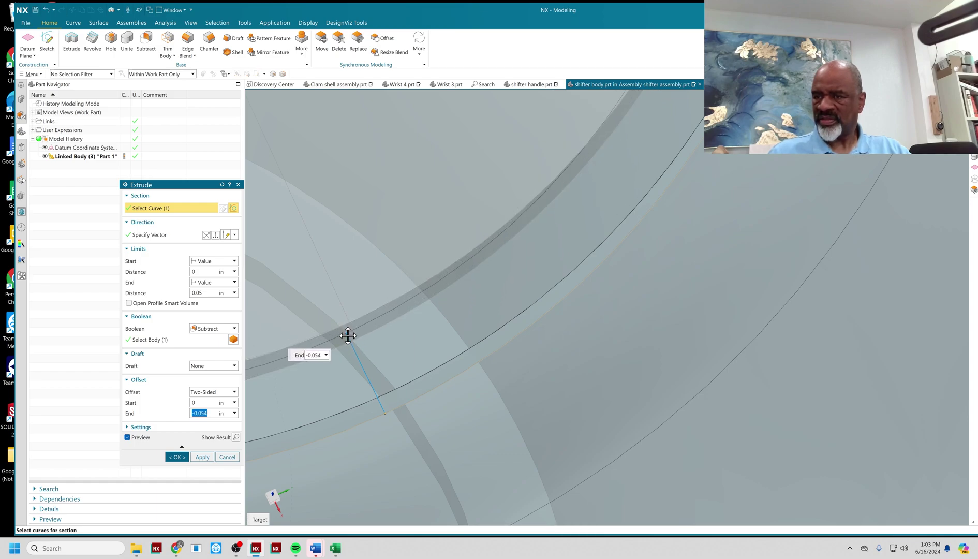
# - Create the 0.05 in high ring in the recess as a separate body with Boolean set to None
pyautogui.click(228, 328)
pyautogui.click(205, 338)
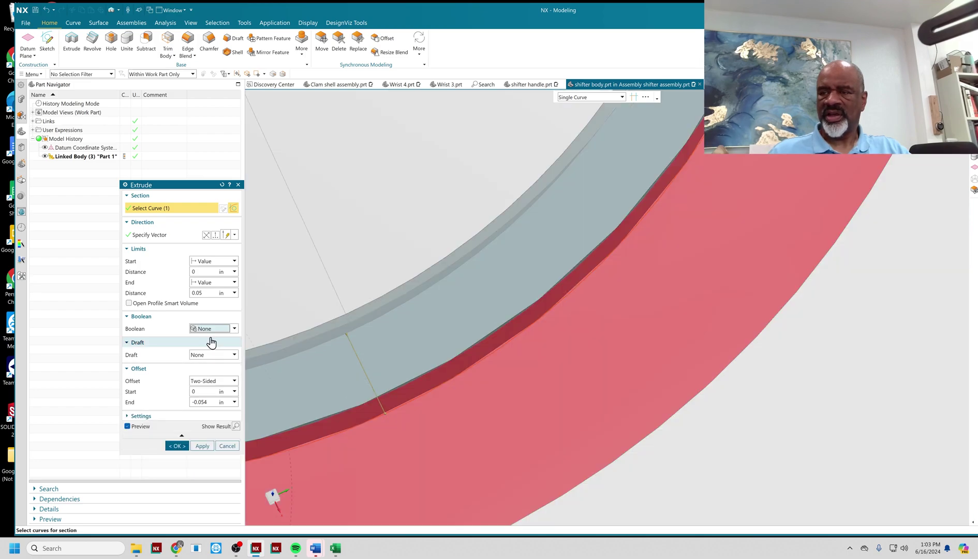
pyautogui.click(176, 446)
pyautogui.scroll(6, 489, 382)
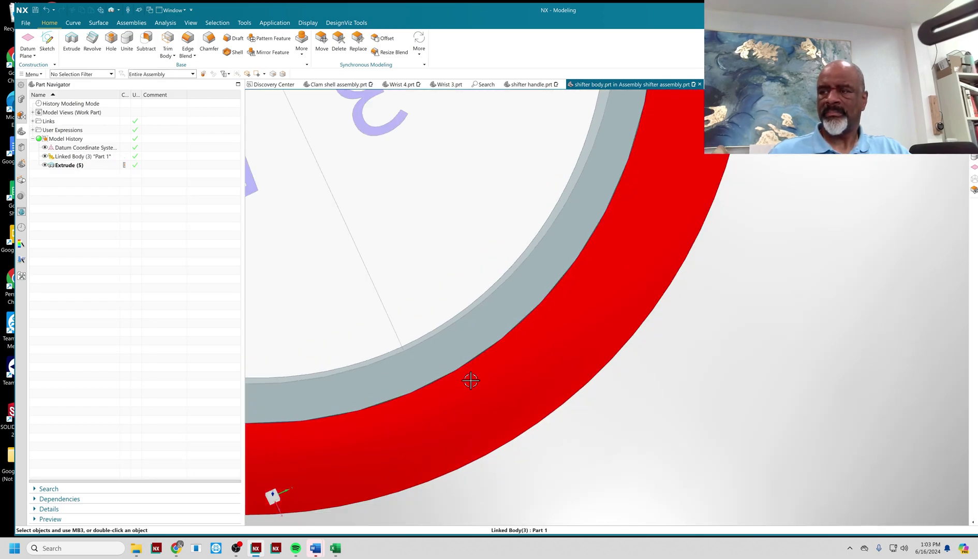
pyautogui.moveTo(495, 377); pyautogui.dragTo(485, 345, button='middle')
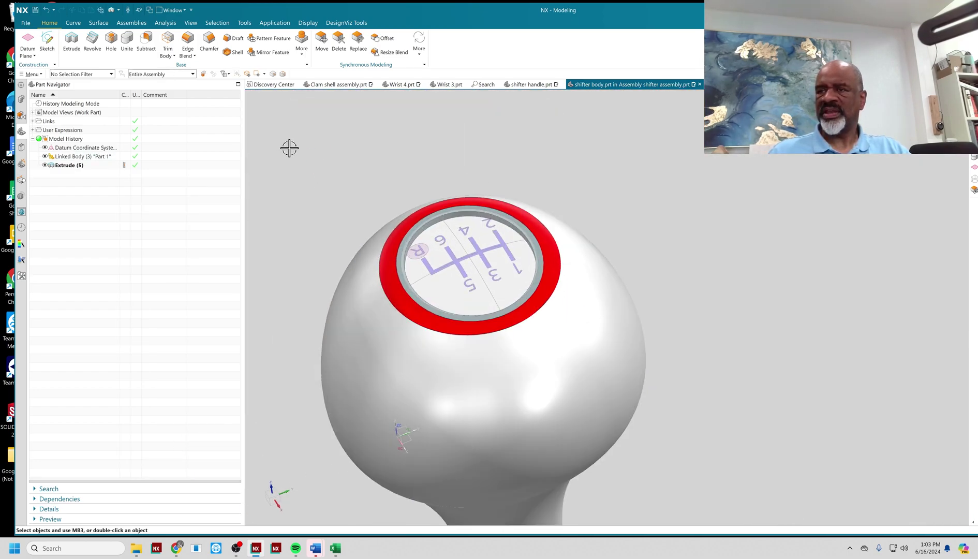
# - Hide the top insert in the shifter assembly to expose the new ring inside the recess
pyautogui.scroll(8, 524, 368)
pyautogui.keyDown('shift'); pyautogui.moveTo(523, 309); pyautogui.dragTo(227, 185, button='middle'); pyautogui.keyUp('shift')
pyautogui.rightClick(221, 180)
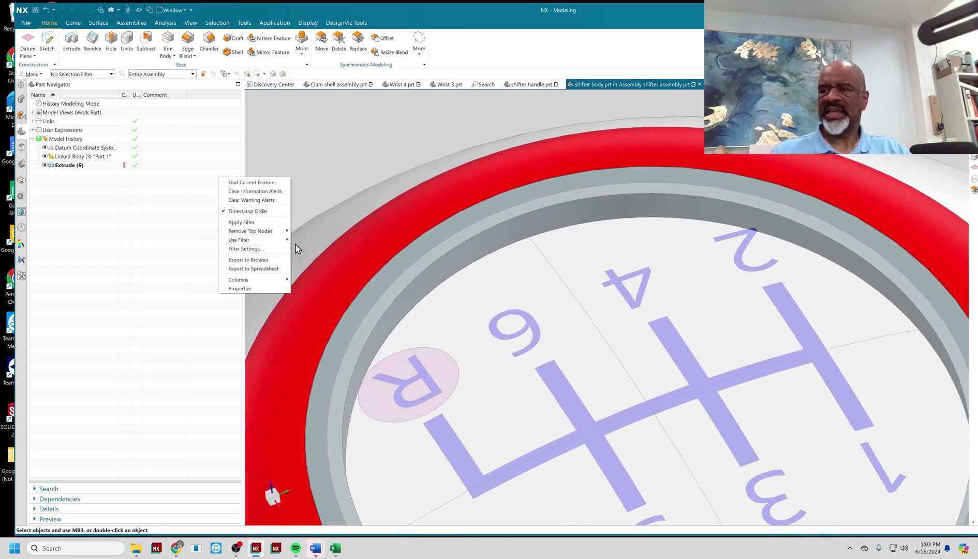
pyautogui.click(312, 149)
pyautogui.scroll(-4, 300, 177)
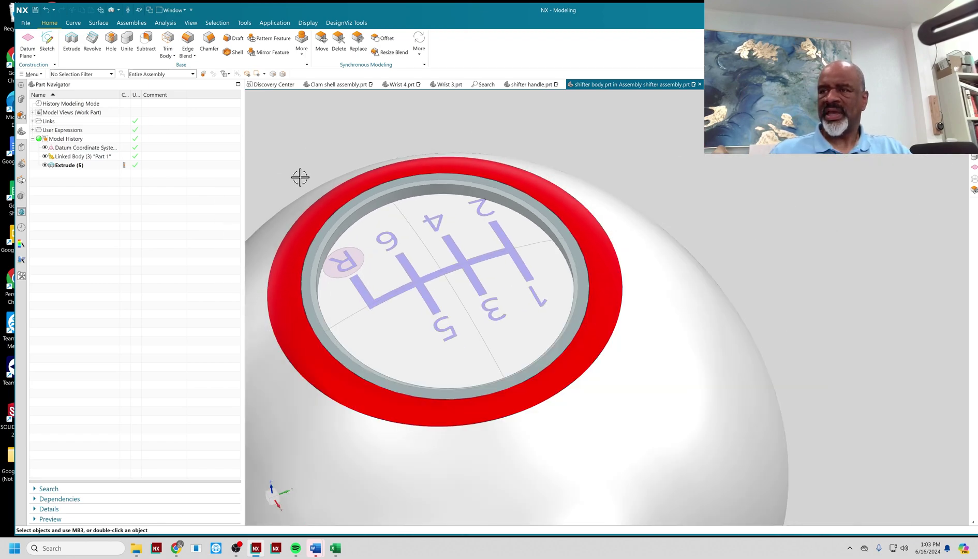
pyautogui.click(20, 116)
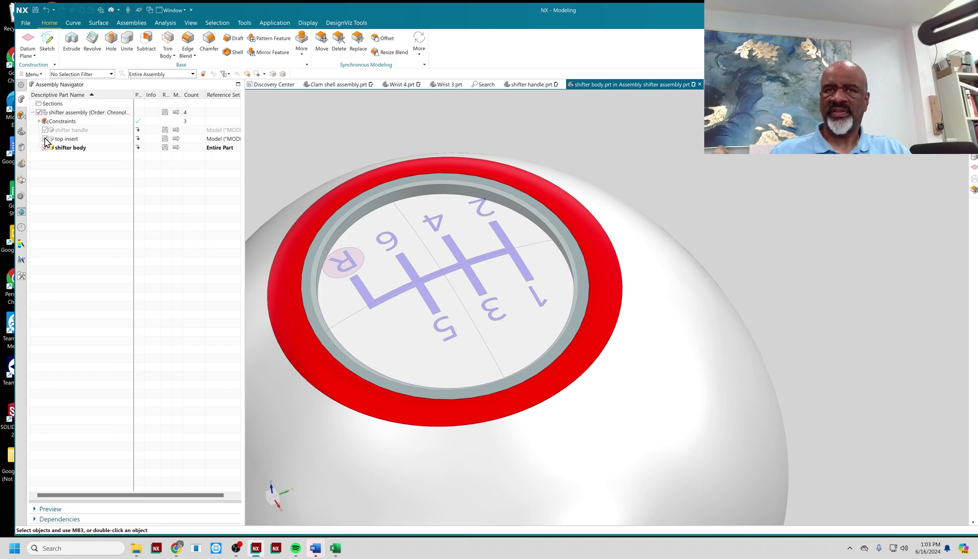
pyautogui.click(46, 139)
pyautogui.scroll(3, 397, 188)
pyautogui.scroll(-4, 417, 220)
pyautogui.scroll(2, 366, 226)
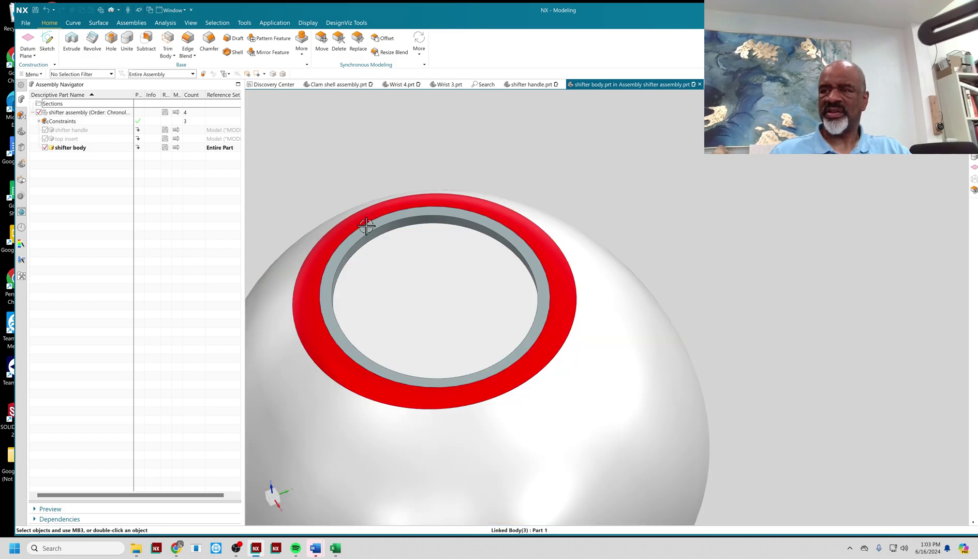
pyautogui.moveTo(359, 193); pyautogui.dragTo(317, 132, button='middle')
# - Unite the linked shifter body with the extruded ring in its recess
pyautogui.click(126, 41)
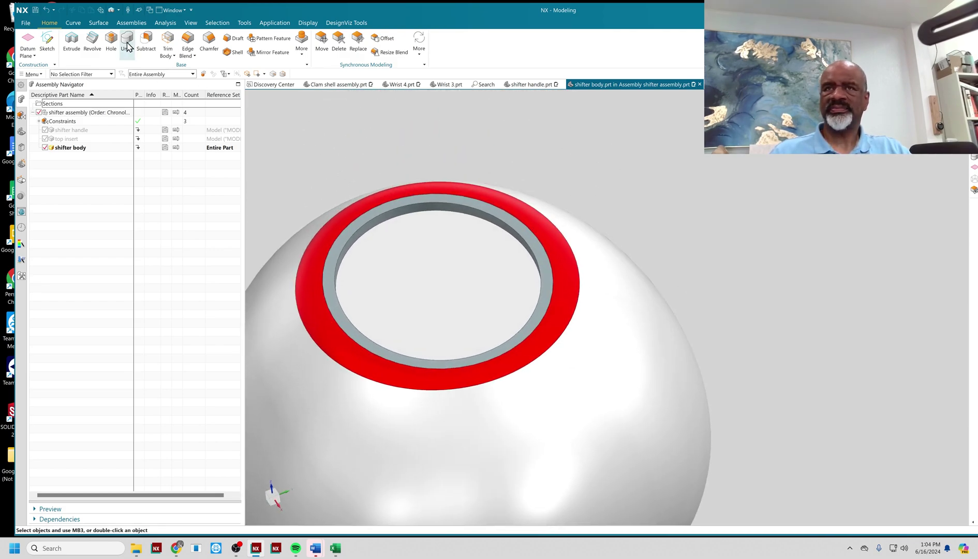
pyautogui.click(323, 217)
pyautogui.click(340, 233)
pyautogui.click(176, 289)
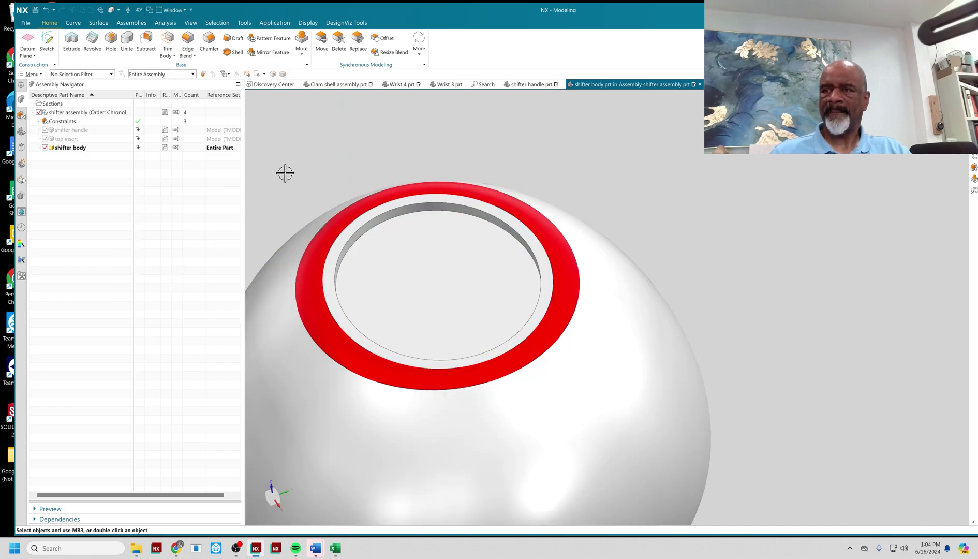
# - Chamfer the ring's inner upper edge symmetrically with a distance of 0.015 in
pyautogui.click(363, 218)
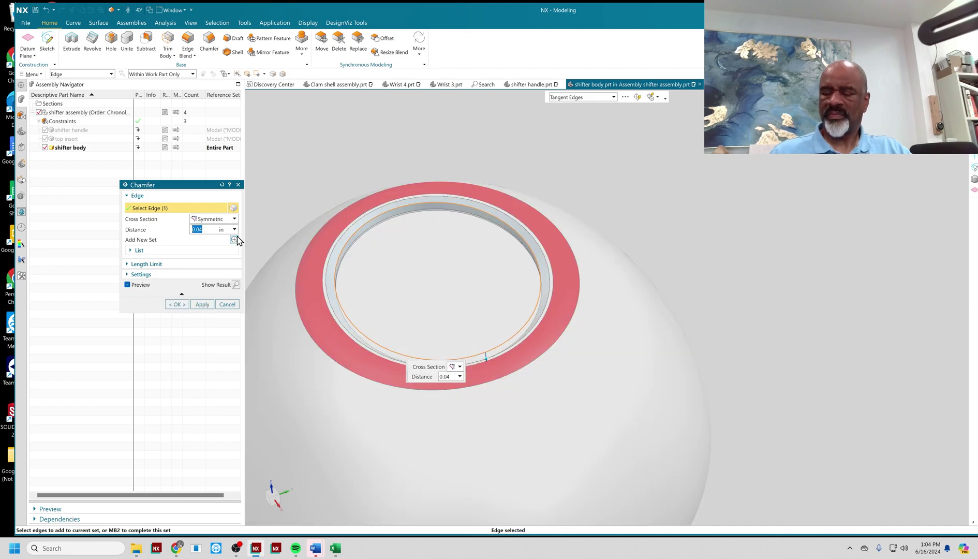
pyautogui.write('.005')
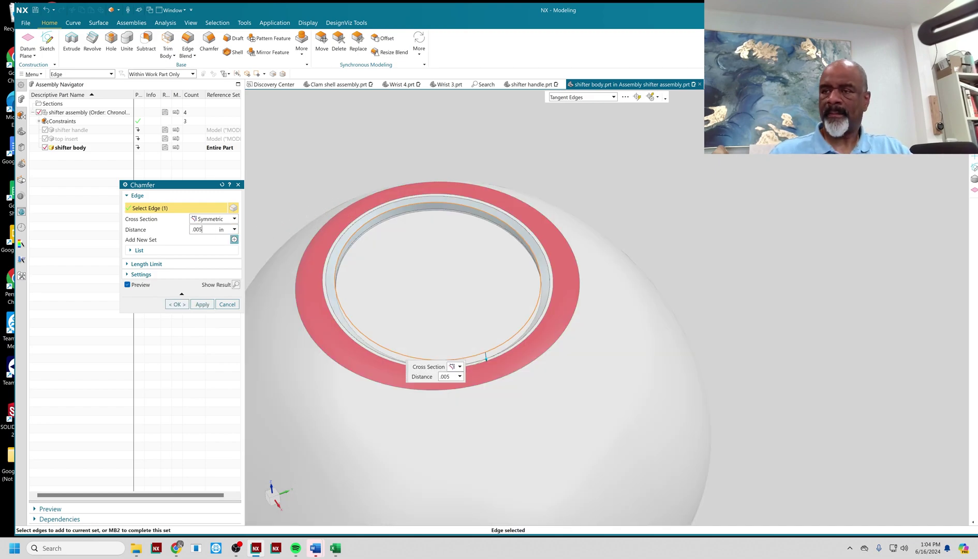
pyautogui.press('Return')
pyautogui.scroll(3, 497, 359)
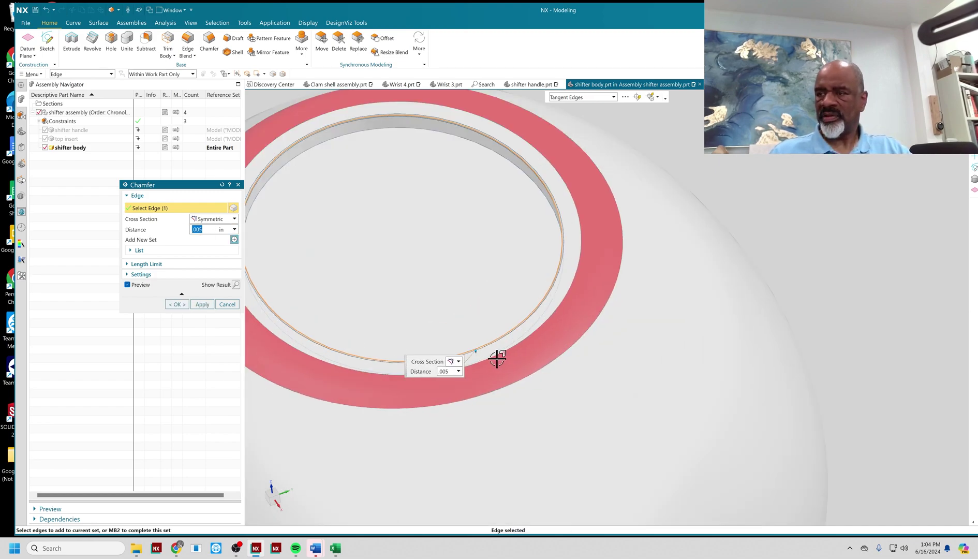
pyautogui.moveTo(476, 351); pyautogui.dragTo(482, 355)
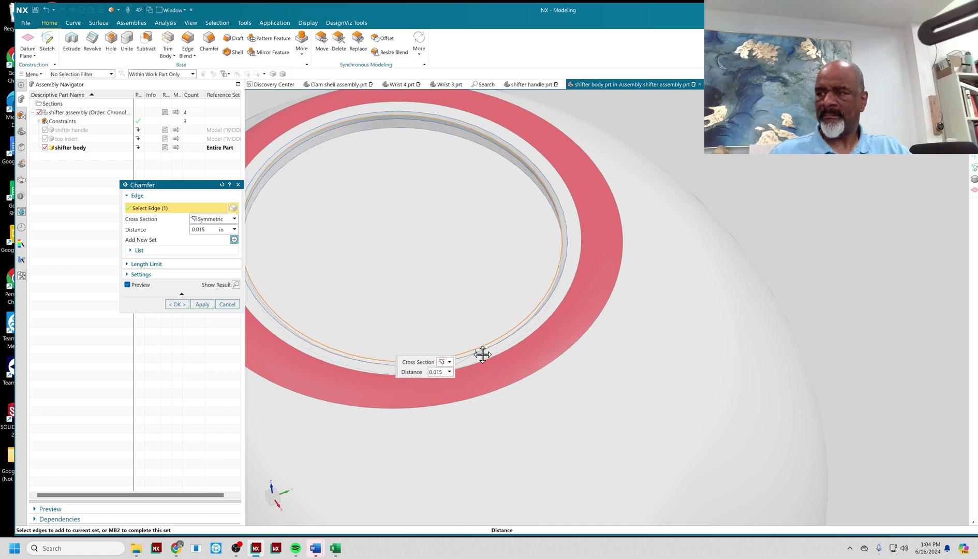
pyautogui.click(178, 305)
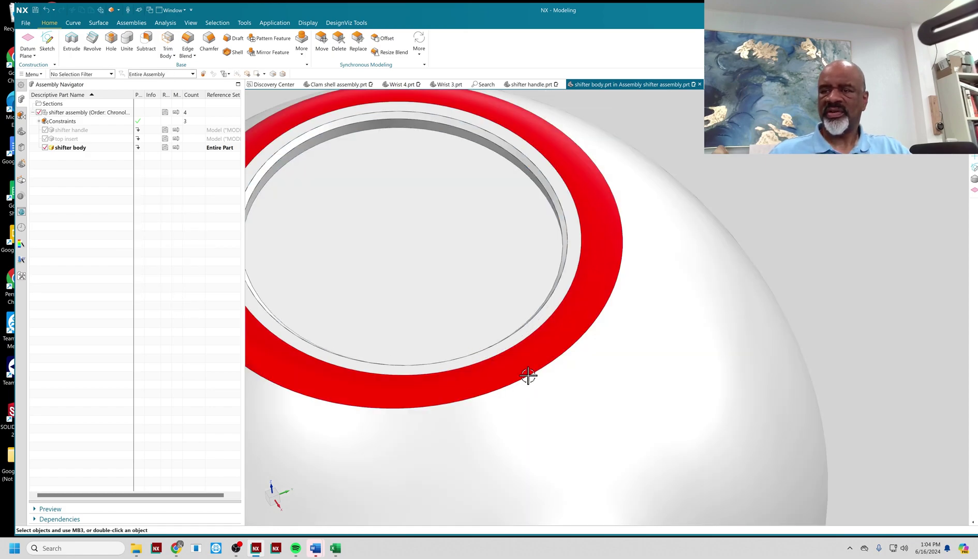
# - Show the top insert again and make the shifter assembly the work part
pyautogui.scroll(-4, 529, 376)
pyautogui.moveTo(642, 305); pyautogui.dragTo(676, 341, button='middle')
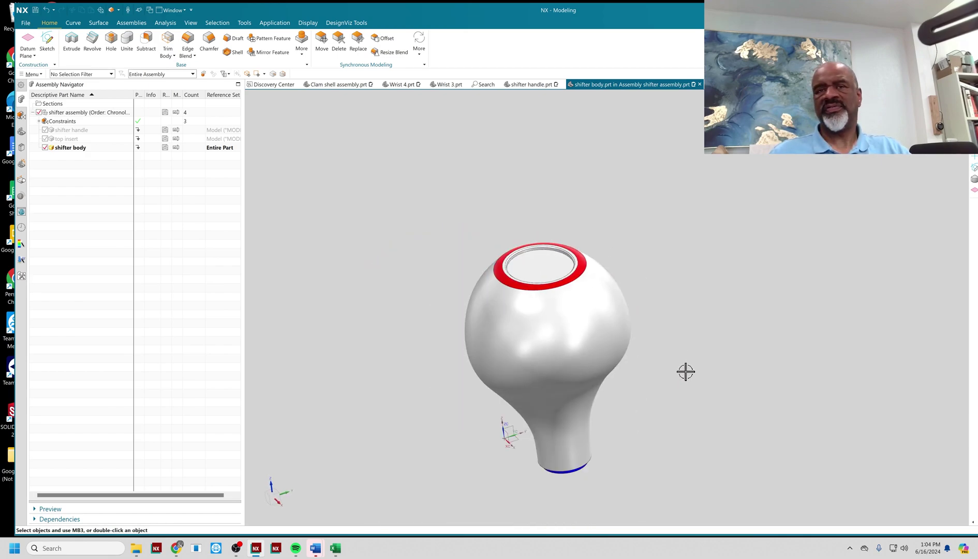
pyautogui.moveTo(761, 381); pyautogui.dragTo(710, 368, button='middle')
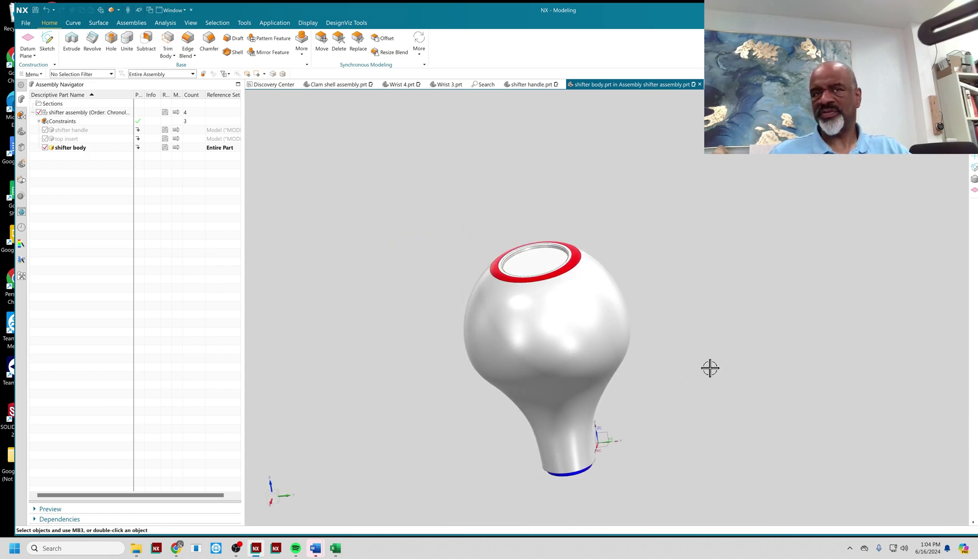
pyautogui.click(46, 140)
pyautogui.scroll(2, 550, 245)
pyautogui.scroll(-1, 523, 233)
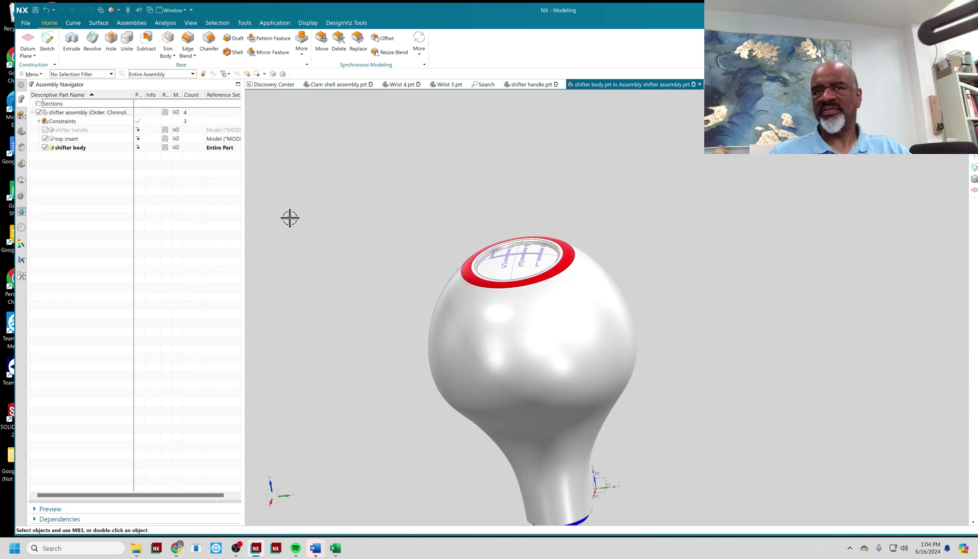
pyautogui.doubleClick(82, 113)
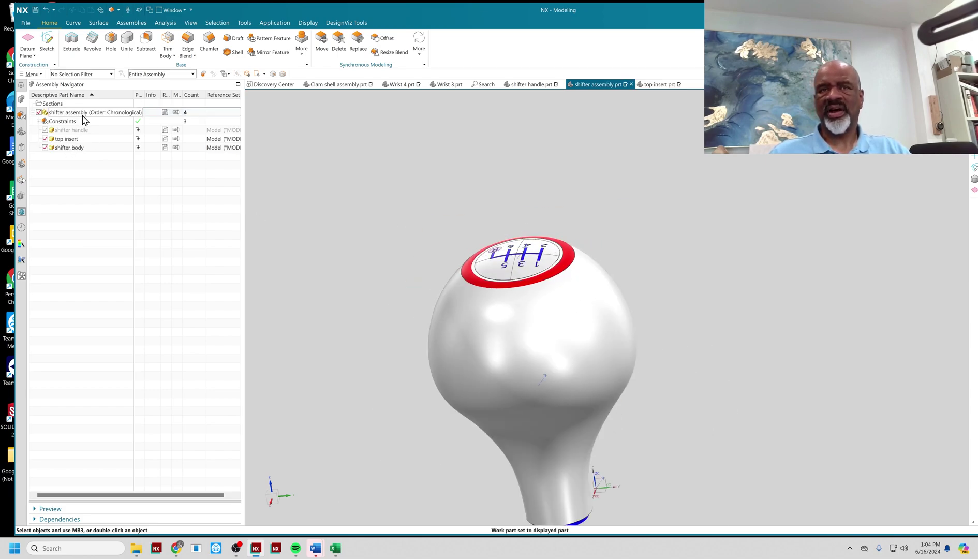
pyautogui.moveTo(677, 310); pyautogui.dragTo(671, 278, button='middle')
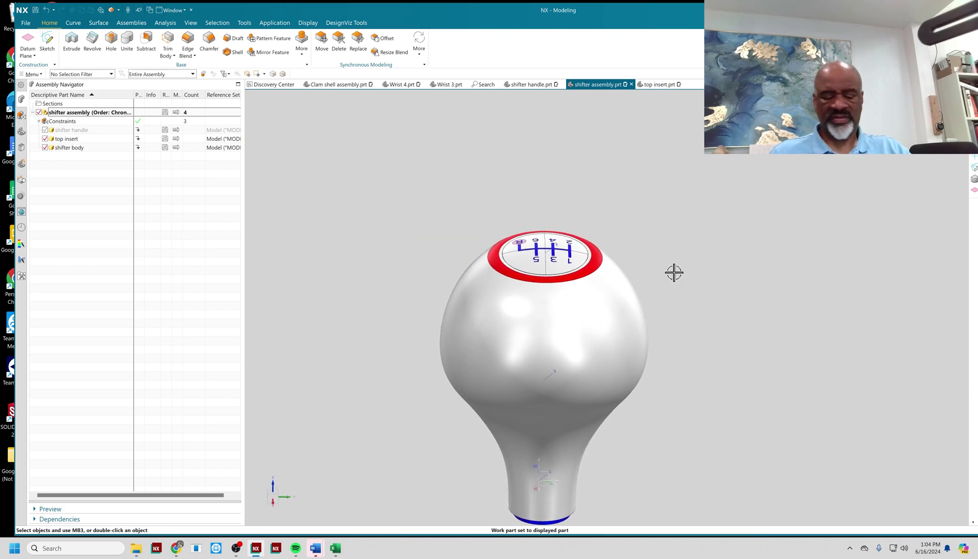
# - Section the assembly with one vertical plane through the knob at a -0.50 in offset and colour the cap by Body Color
pyautogui.hotkey('ctrl', 'h')
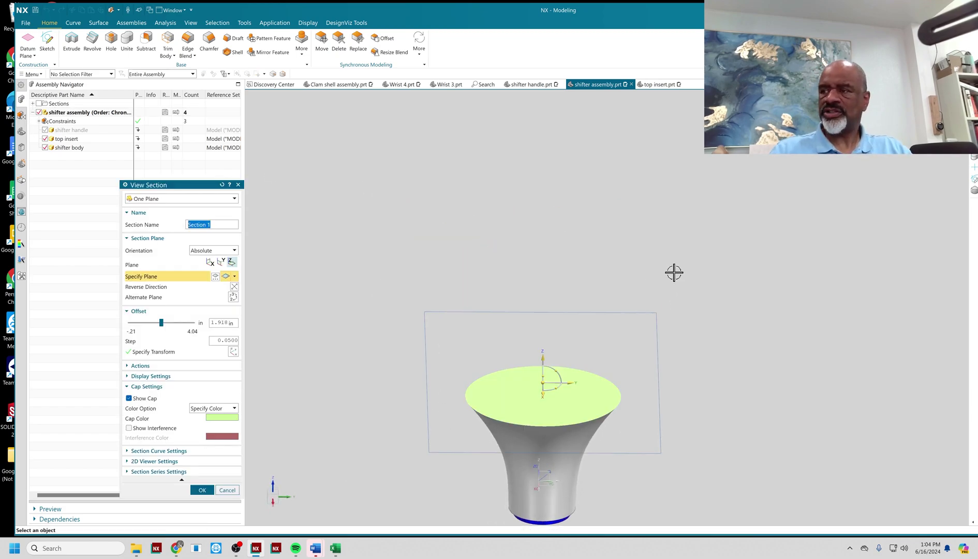
pyautogui.click(536, 367)
pyautogui.moveTo(537, 367); pyautogui.dragTo(477, 359)
pyautogui.click(236, 411)
pyautogui.click(185, 409)
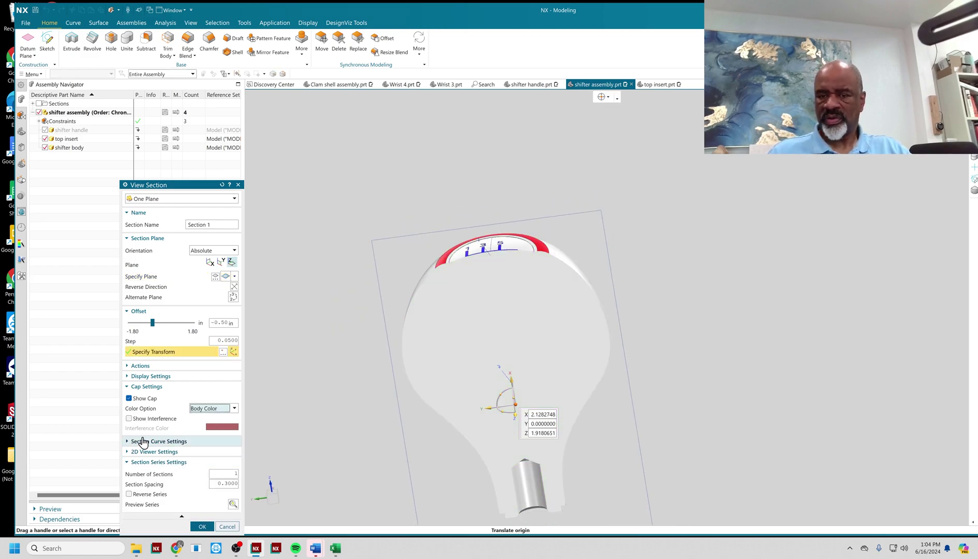
# - Turn on the section curves preview to outline the top insert's fit in the shifter body
pyautogui.click(131, 438)
pyautogui.scroll(5, 399, 290)
pyautogui.moveTo(400, 291); pyautogui.dragTo(425, 277, button='middle')
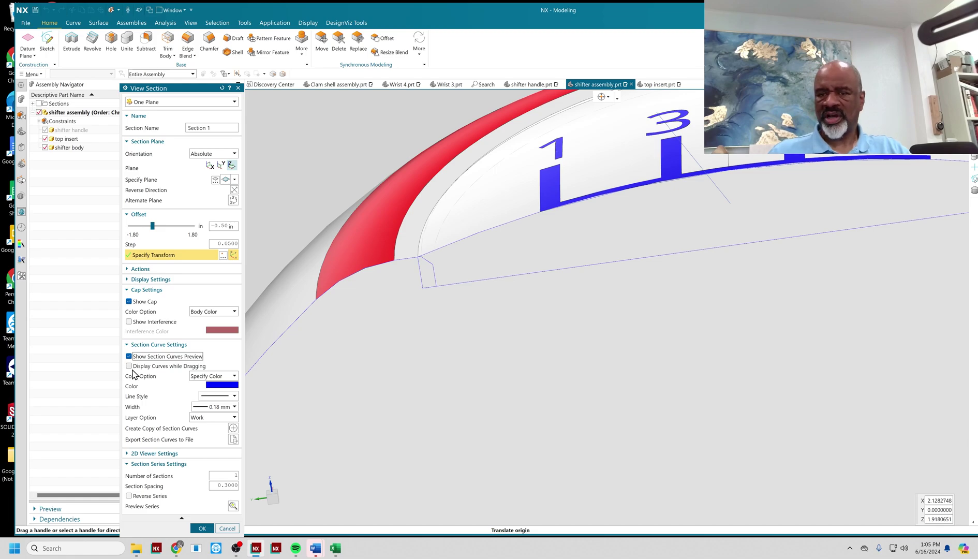
pyautogui.scroll(-5, 441, 286)
# - Turn on interference display for the section cap, inspect the insert's rim, and accept the view section
pyautogui.click(202, 528)
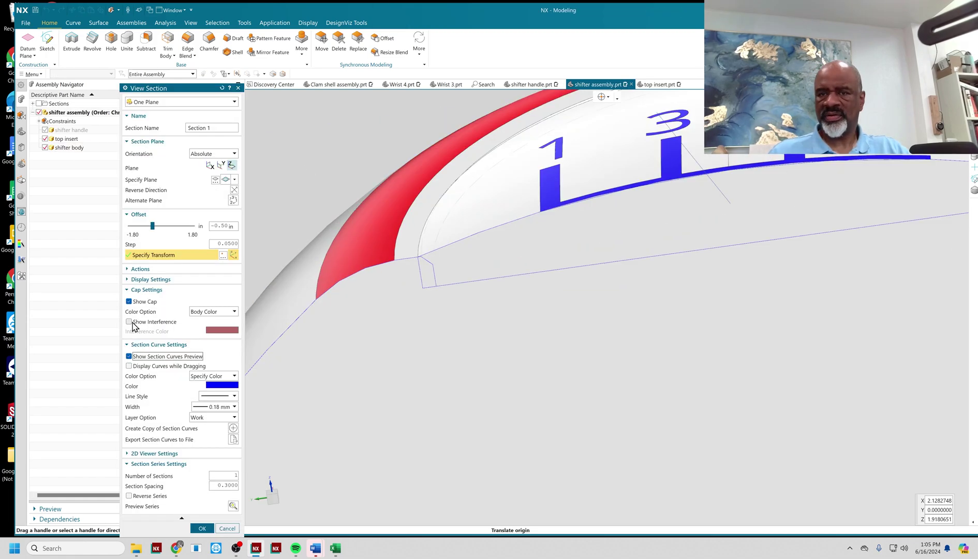
pyautogui.click(129, 322)
pyautogui.scroll(-3, 437, 277)
pyautogui.scroll(1, 438, 280)
pyautogui.scroll(-1, 436, 283)
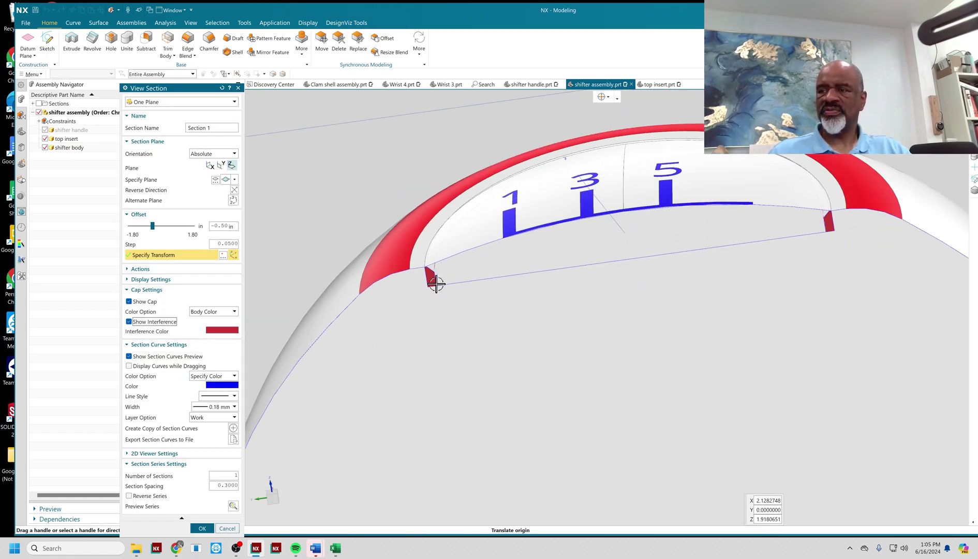
pyautogui.click(202, 527)
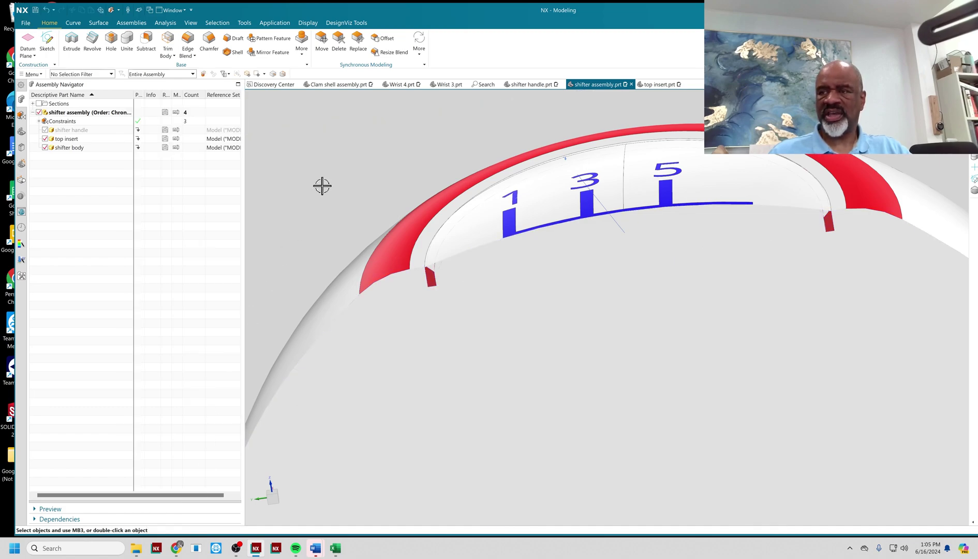
# - Make the shifter body the work part and set its ring extrude's two-sided offset end to -0.02 in
pyautogui.doubleClick(73, 147)
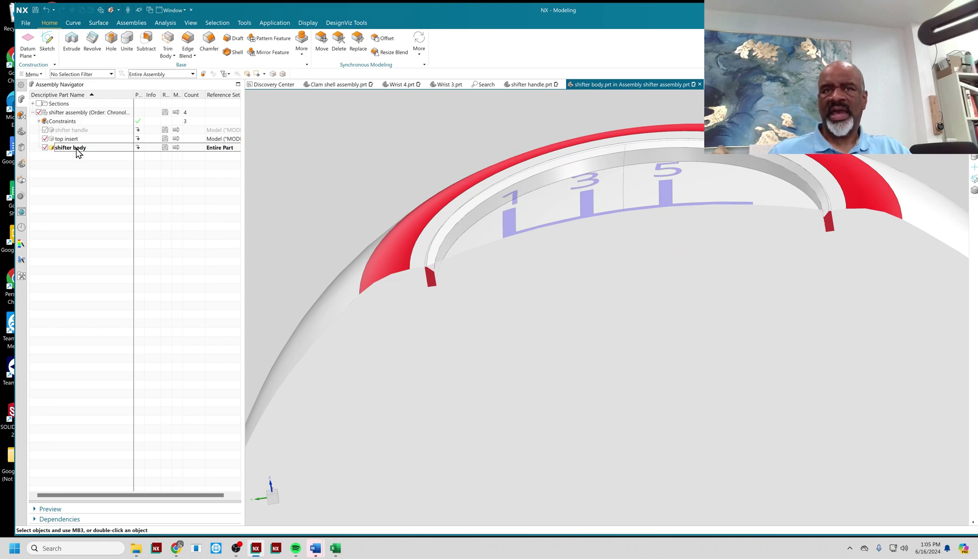
pyautogui.click(21, 132)
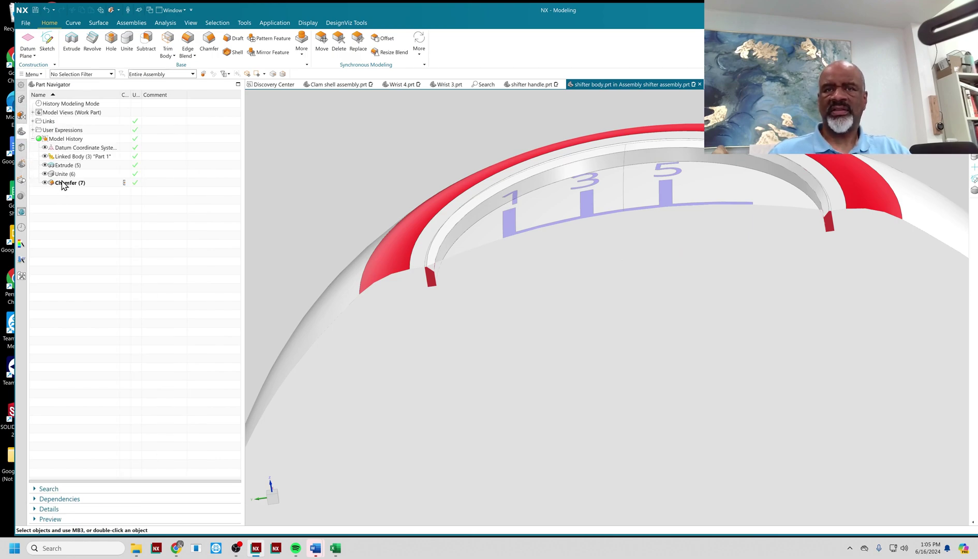
pyautogui.doubleClick(65, 166)
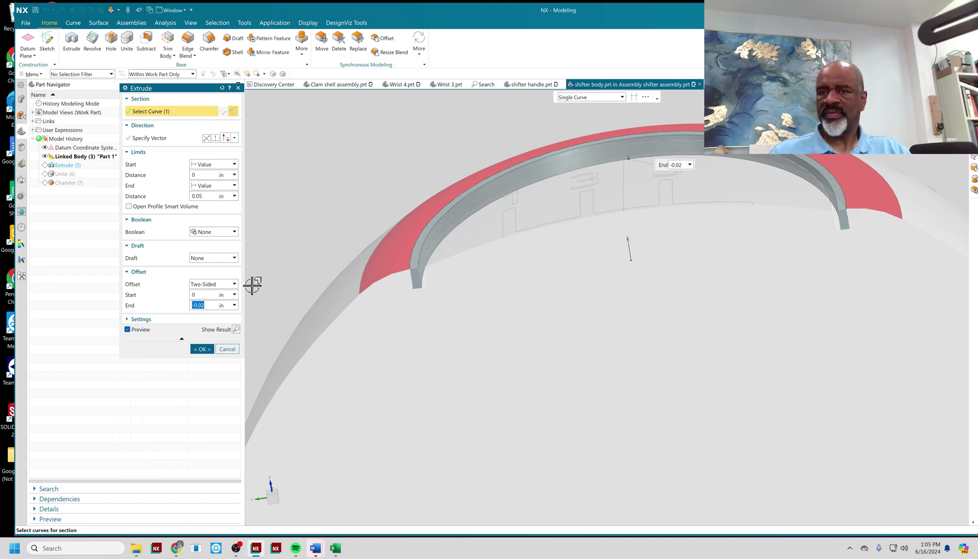
pyautogui.click(202, 349)
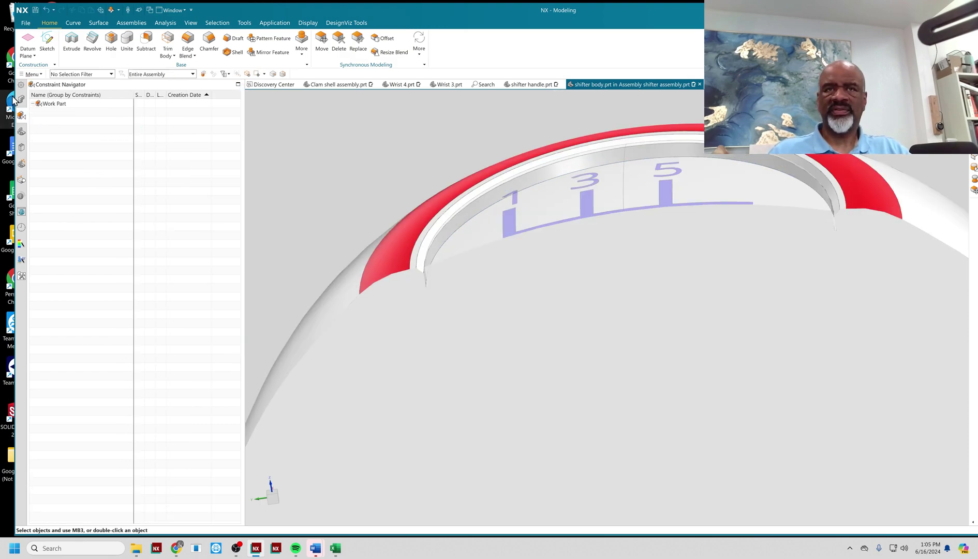
# - Make the shifter assembly the work part and recheck the top insert's rim for interference in Section 1, accepting the view section
pyautogui.hotkey('ctrl', 'h')
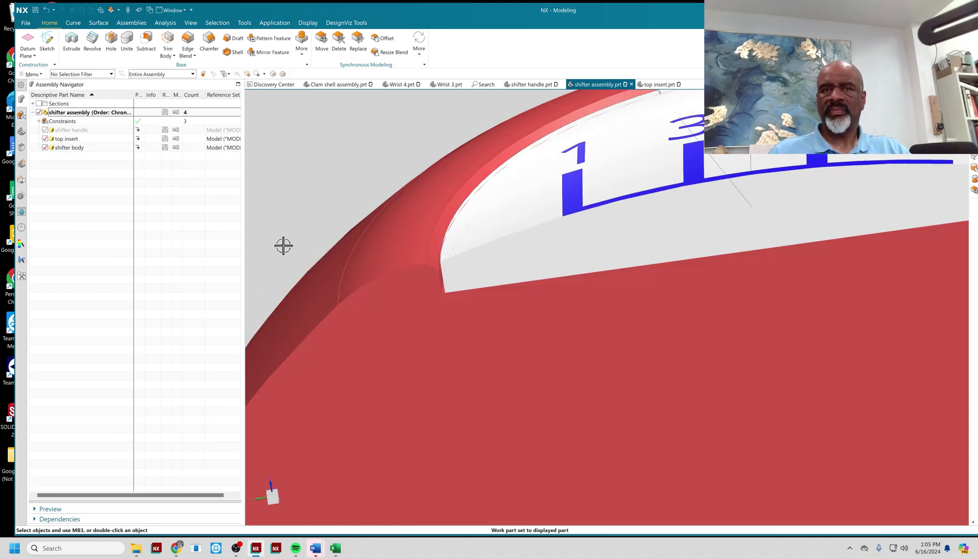
pyautogui.scroll(-5, 343, 275)
pyautogui.scroll(3, 377, 260)
pyautogui.scroll(-3, 371, 253)
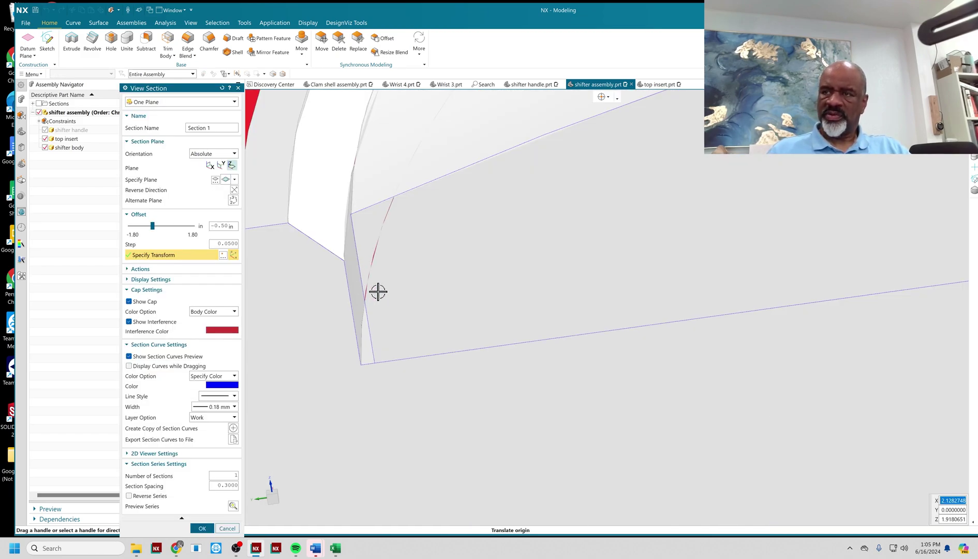
pyautogui.scroll(2, 362, 293)
pyautogui.scroll(2, 384, 247)
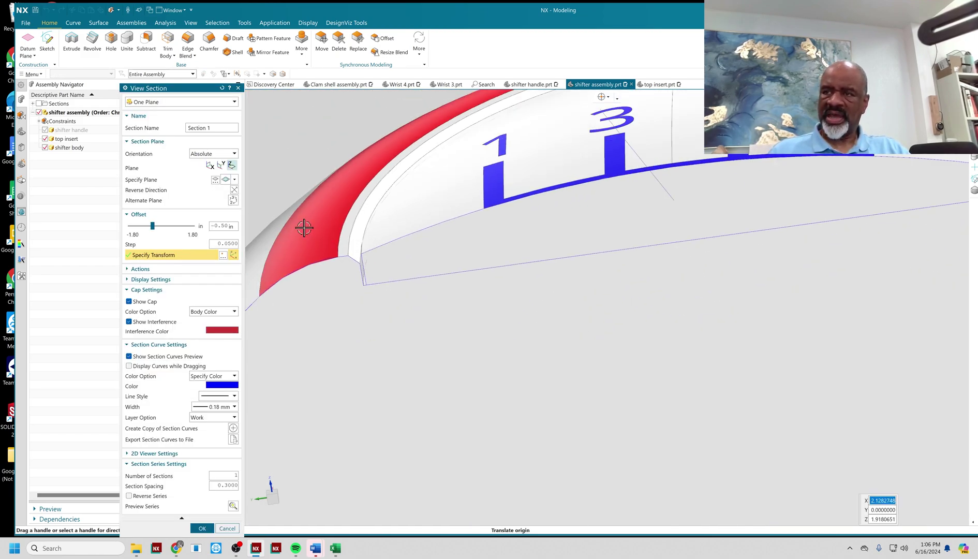
pyautogui.scroll(3, 399, 271)
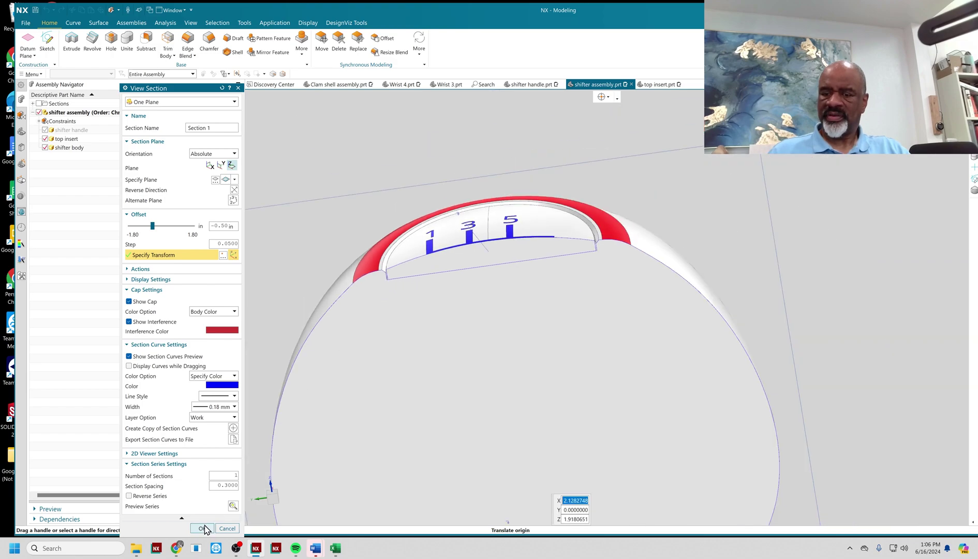
pyautogui.click(201, 528)
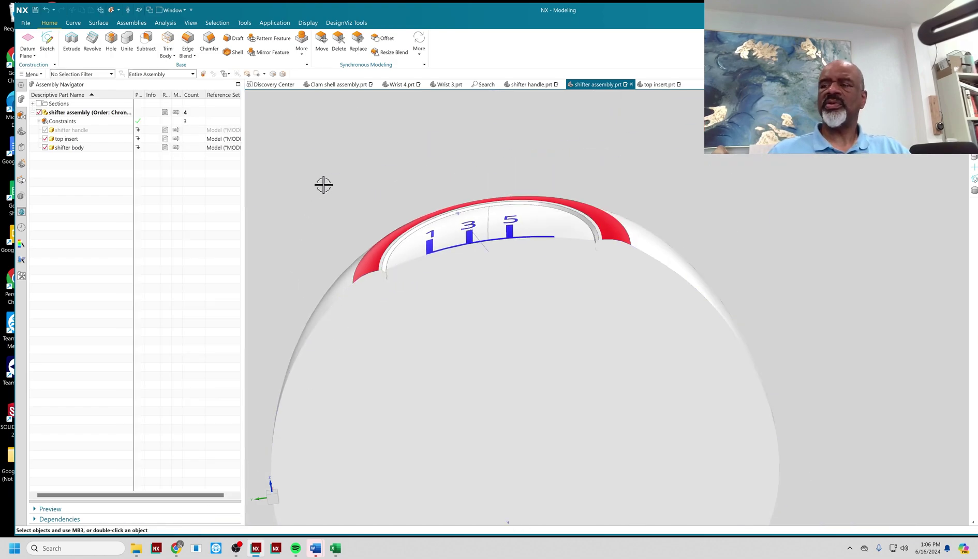
# - Examine the sectioned knob from several angles to judge how the top insert sits in the body's recess
pyautogui.scroll(2, 326, 184)
pyautogui.moveTo(371, 167); pyautogui.dragTo(244, 186, button='middle')
pyautogui.scroll(-3, 577, 180)
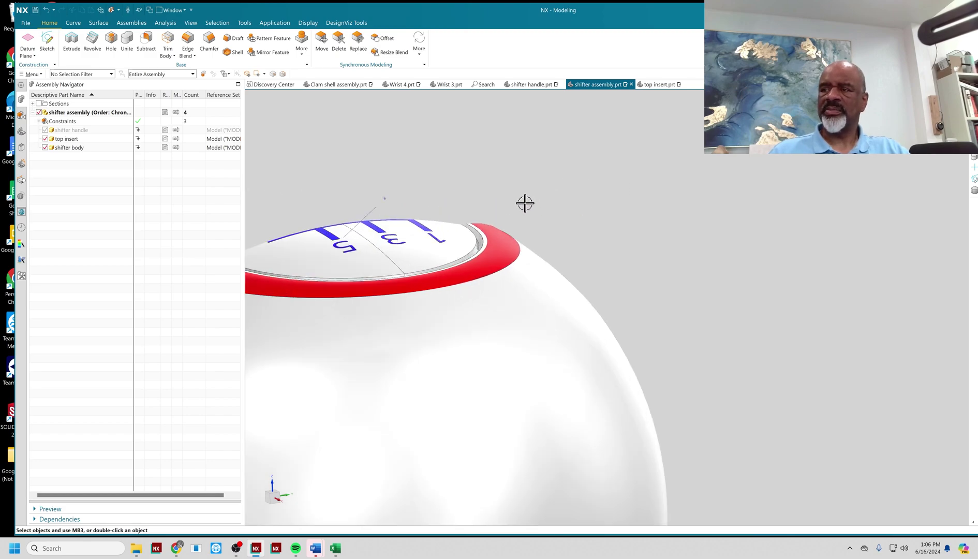
pyautogui.scroll(-2, 525, 203)
pyautogui.scroll(1, 532, 196)
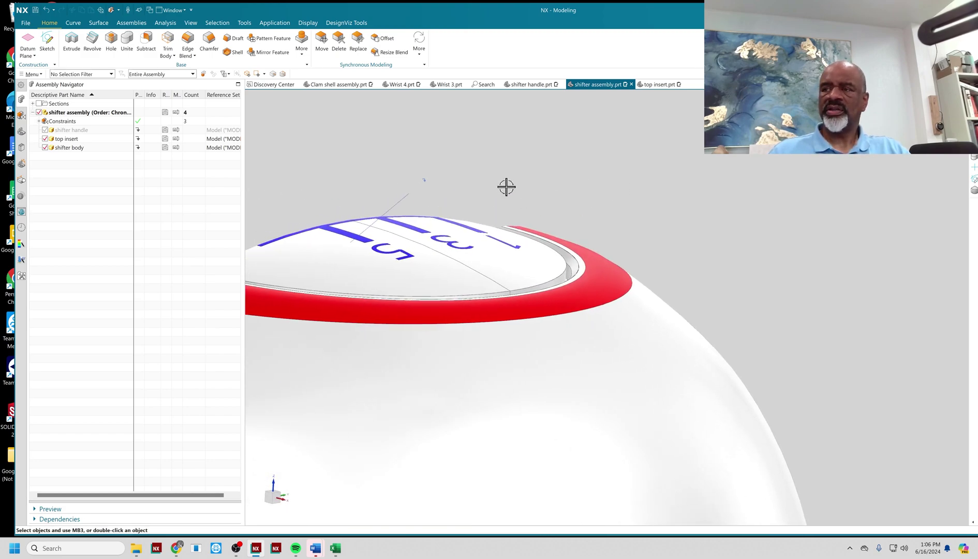
pyautogui.scroll(3, 487, 185)
pyautogui.moveTo(463, 183); pyautogui.dragTo(439, 237, button='middle')
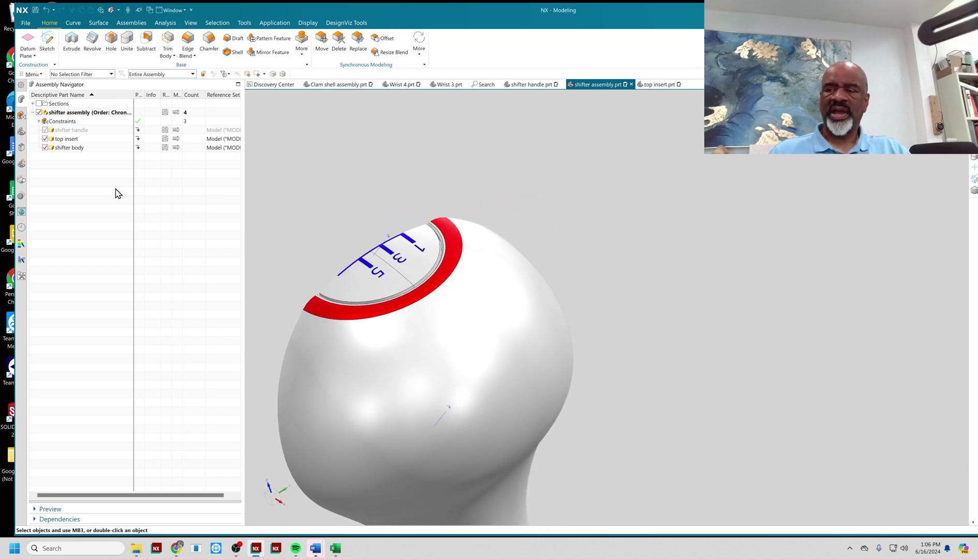
pyautogui.moveTo(305, 209)
pyautogui.mouseDown(button='middle')
pyautogui.moveTo(310, 181)
pyautogui.moveTo(301, 192)
pyautogui.mouseUp(button='middle')
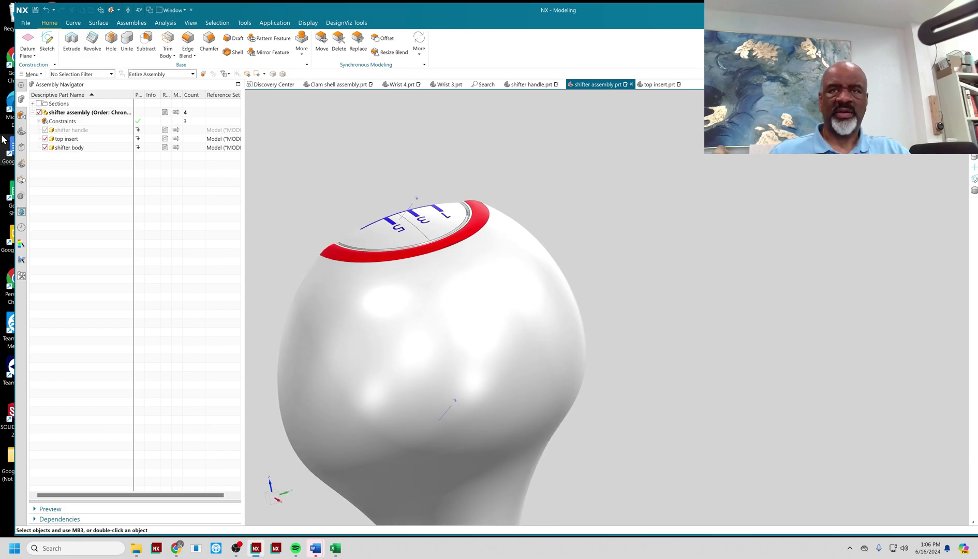
# - Open the top insert in its own window and review its linked body, extrude and unite features
pyautogui.rightClick(81, 140)
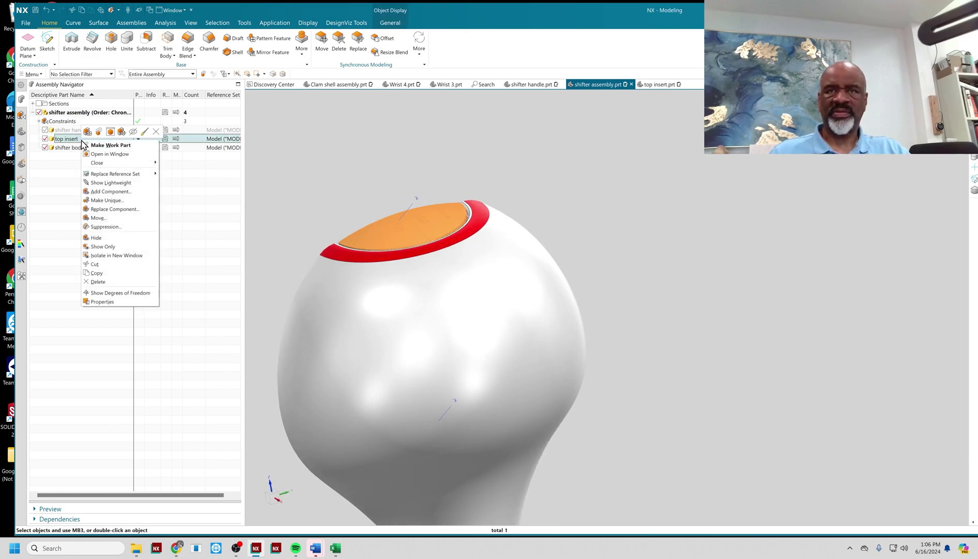
pyautogui.click(96, 154)
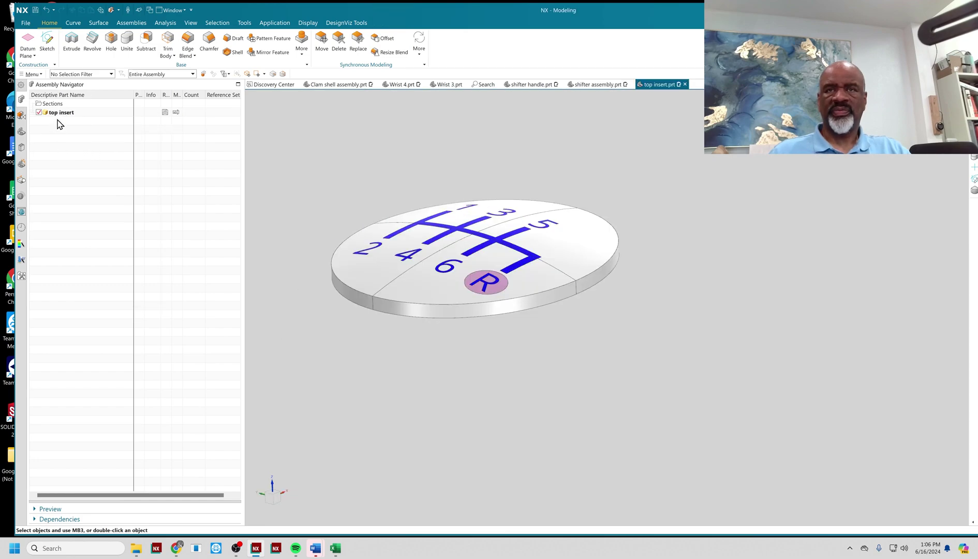
pyautogui.click(22, 133)
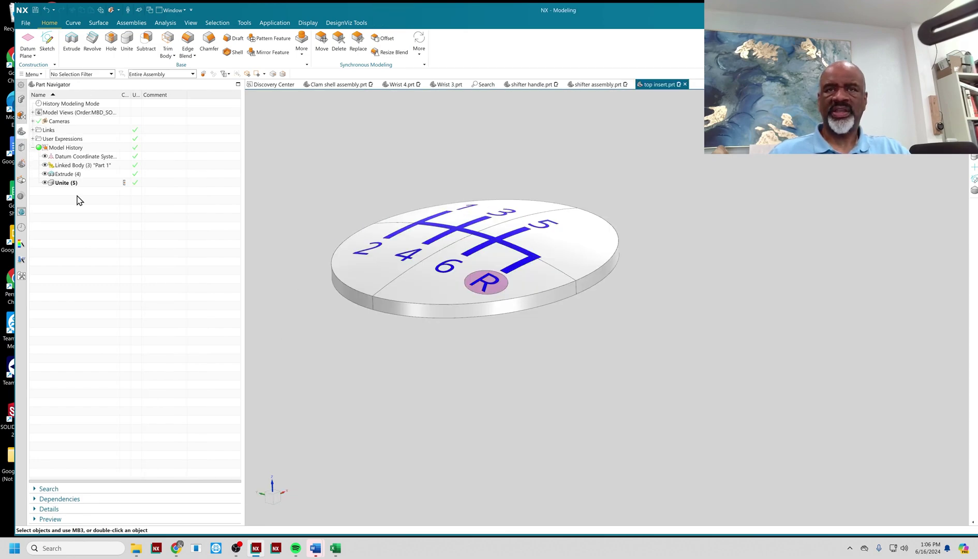
pyautogui.click(74, 165)
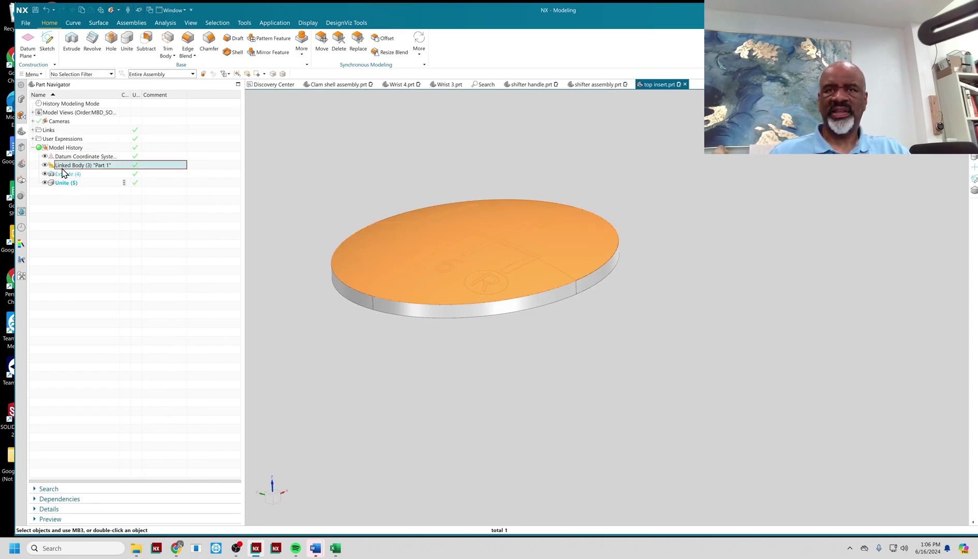
pyautogui.click(70, 175)
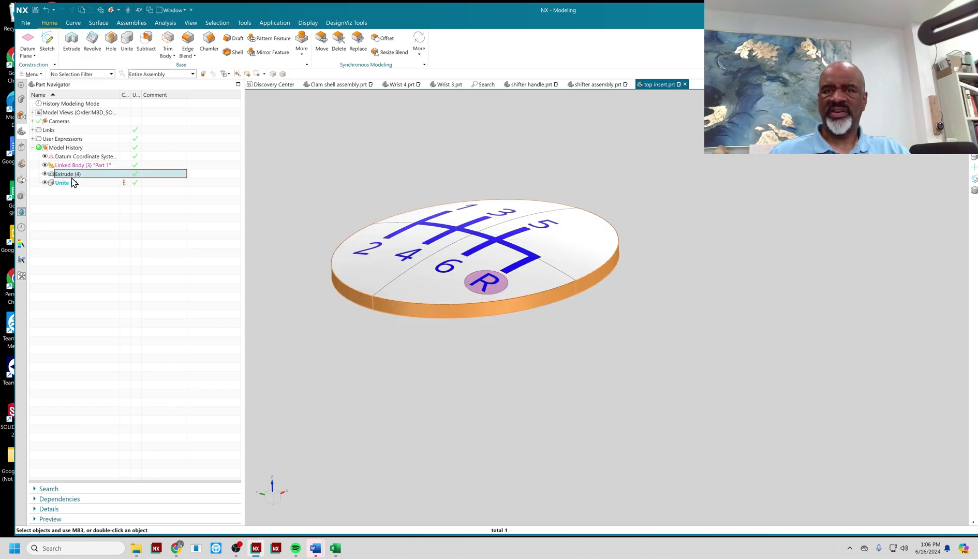
pyautogui.click(65, 183)
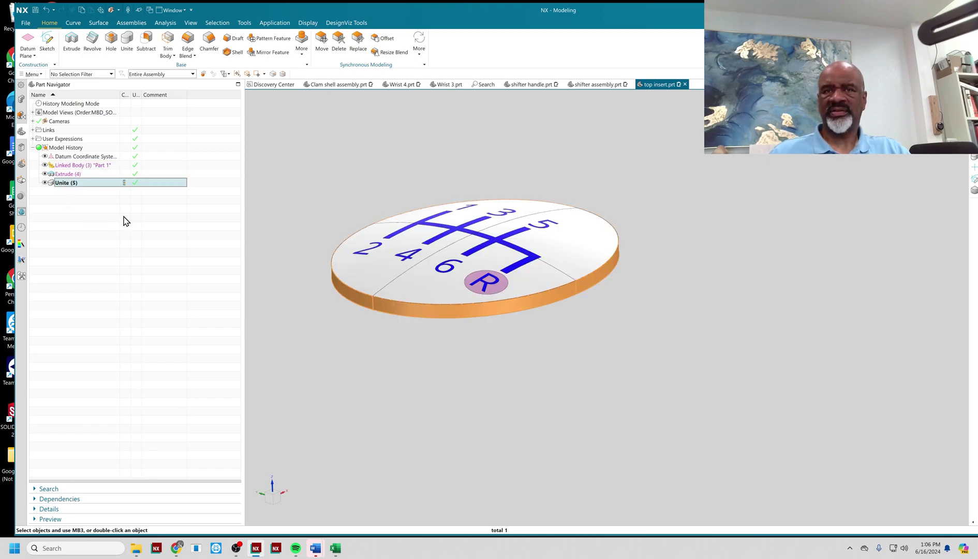
pyautogui.click(71, 166)
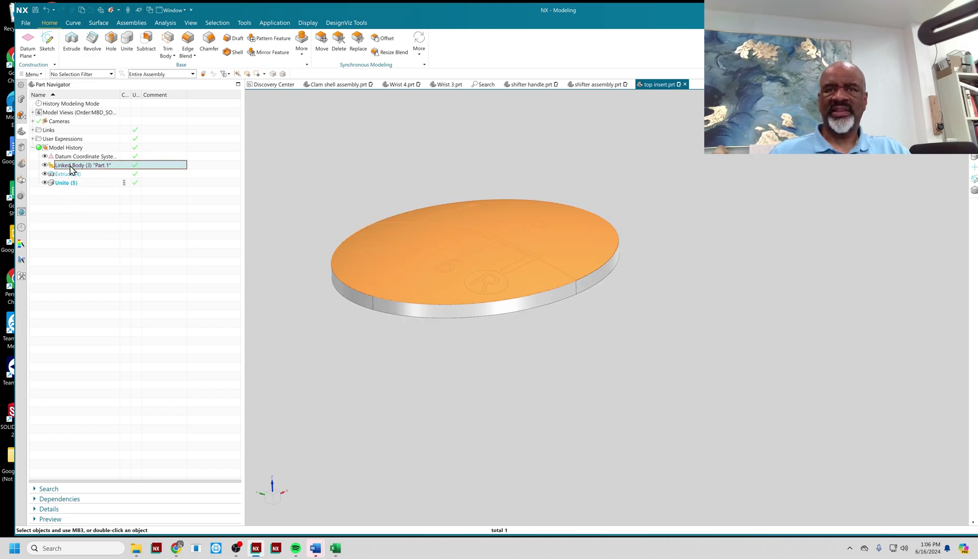
# - Open the top insert's linked body for editing and inspect its associativity and timestamp settings
pyautogui.rightClick(71, 166)
pyautogui.click(85, 191)
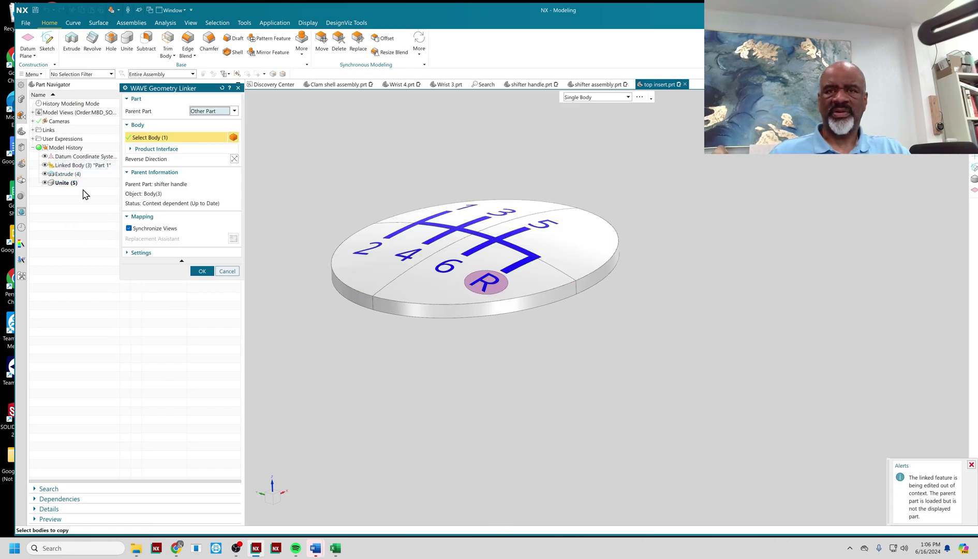
pyautogui.click(137, 253)
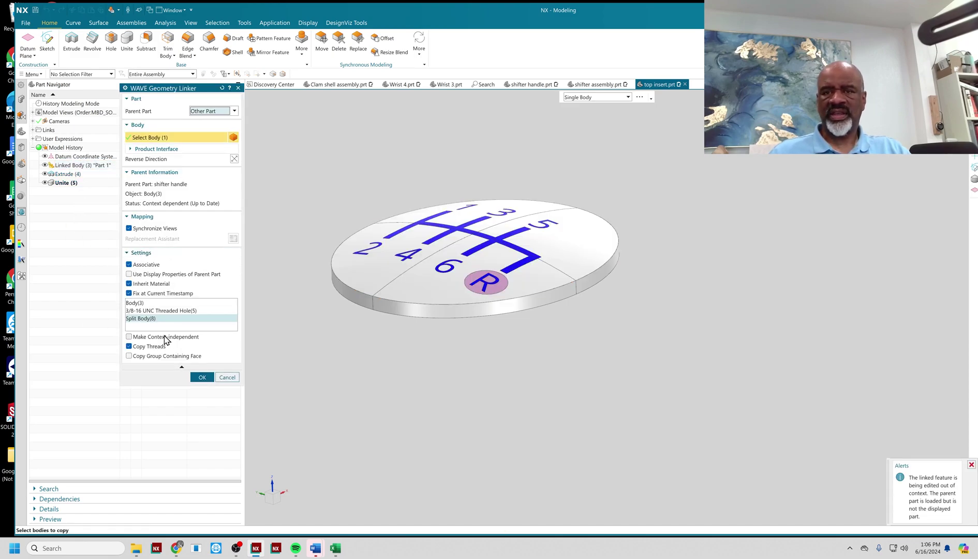
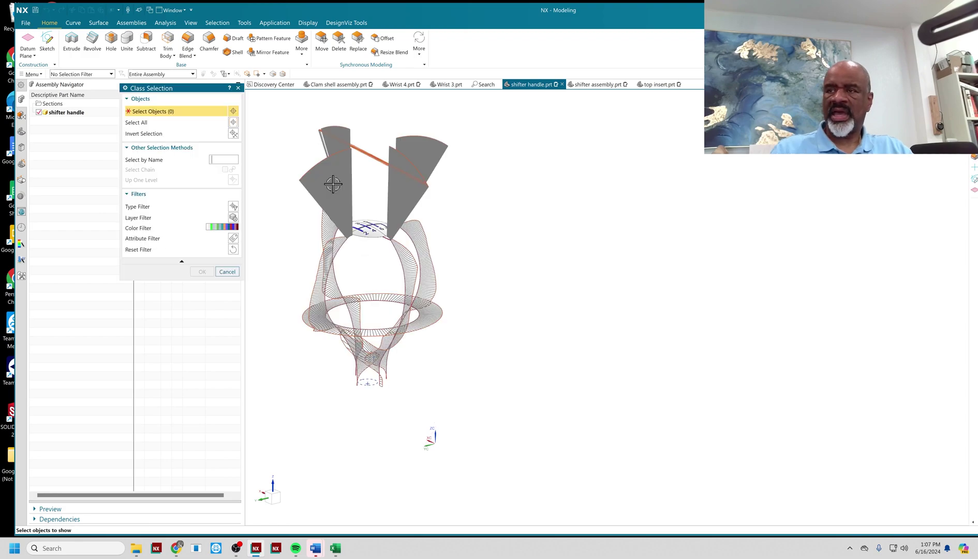
# - Show the hidden top insert solid body in the shifter handle part
pyautogui.scroll(4, 341, 191)
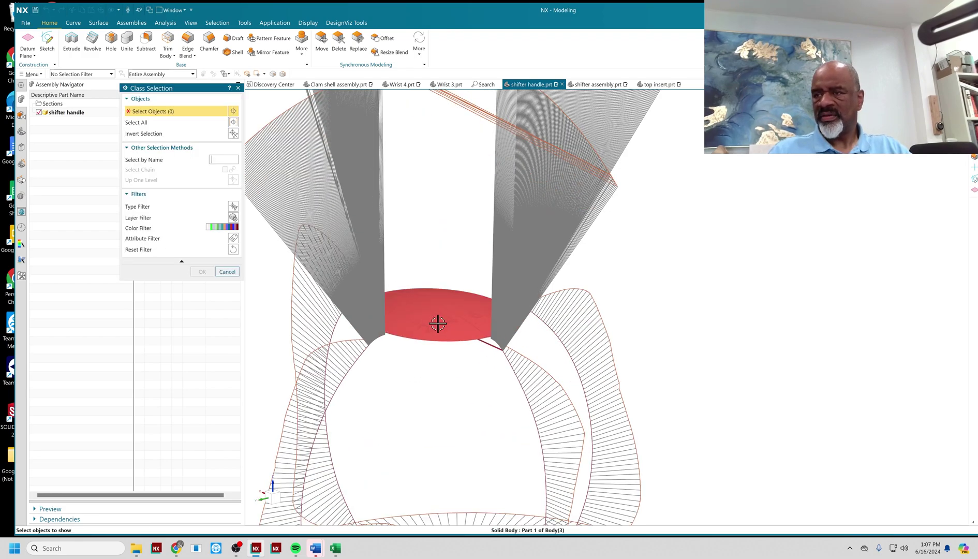
pyautogui.click(417, 304)
pyautogui.click(202, 271)
pyautogui.scroll(-4, 371, 188)
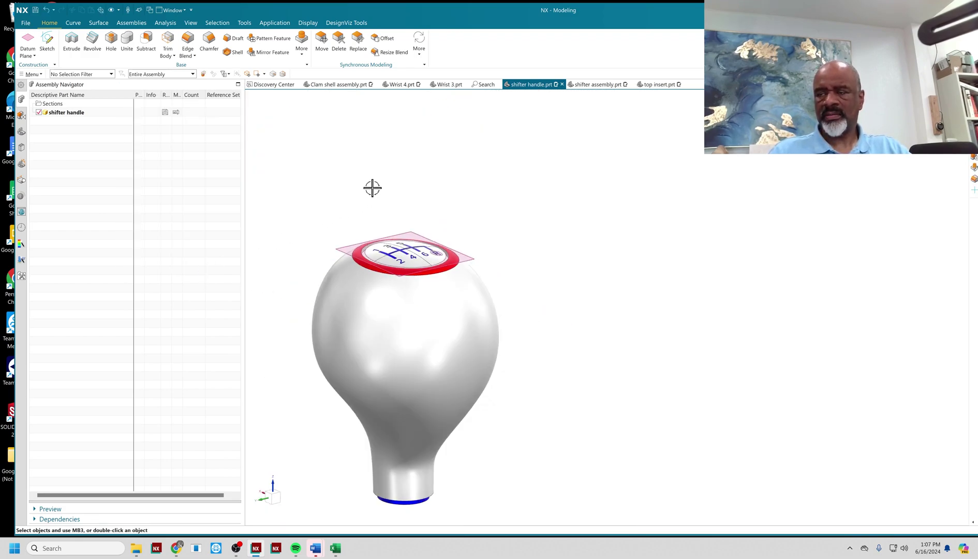
pyautogui.moveTo(469, 199)
pyautogui.mouseDown(button='middle')
pyautogui.moveTo(437, 236)
pyautogui.moveTo(457, 188)
pyautogui.moveTo(467, 199)
pyautogui.mouseUp(button='middle')
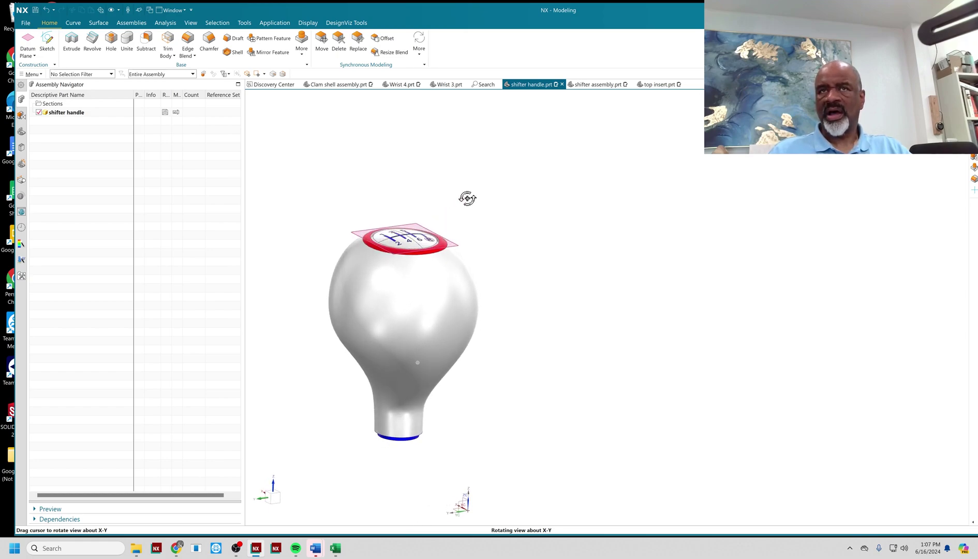
# - Start an extrude and sketch a small circle at the top insert's centre on the datum plane above the knob
pyautogui.click(71, 40)
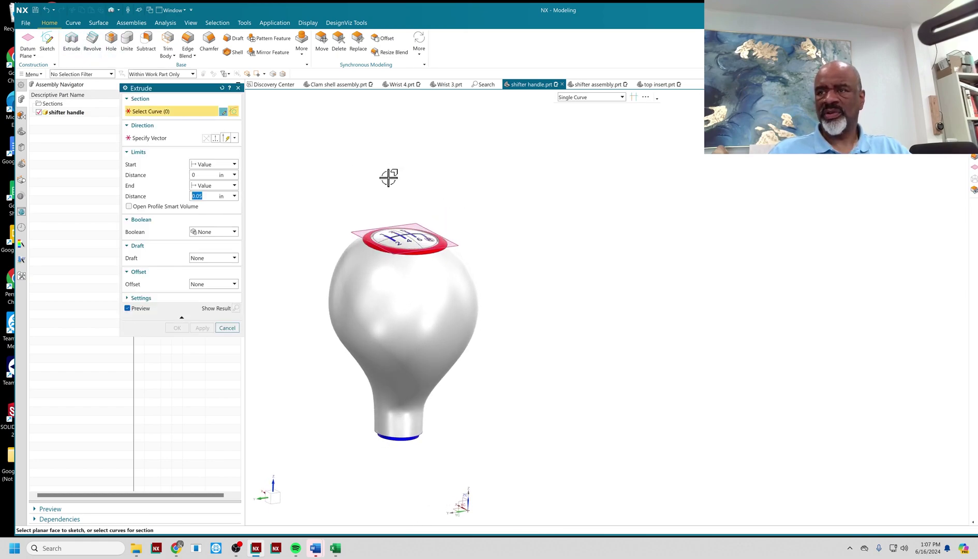
pyautogui.click(417, 224)
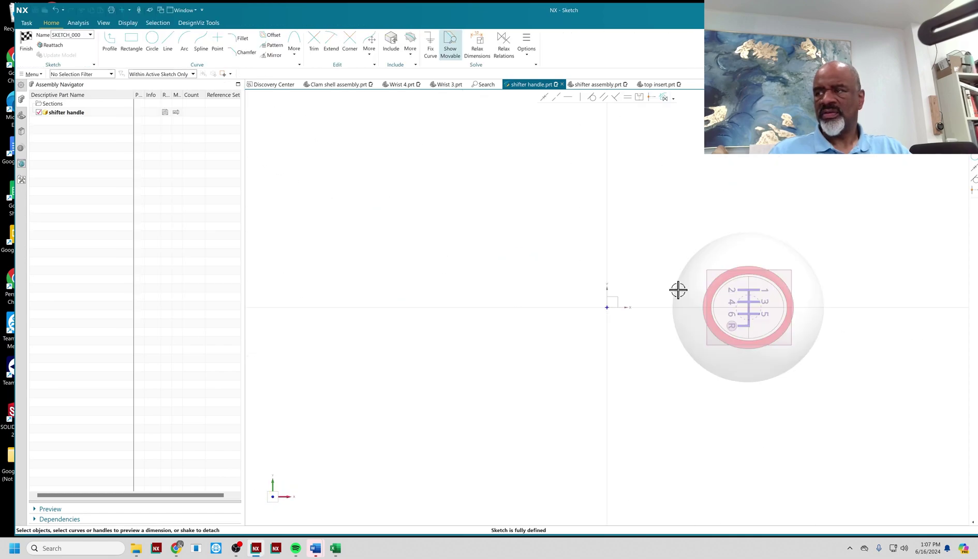
pyautogui.scroll(6, 830, 280)
pyautogui.scroll(-3, 335, 112)
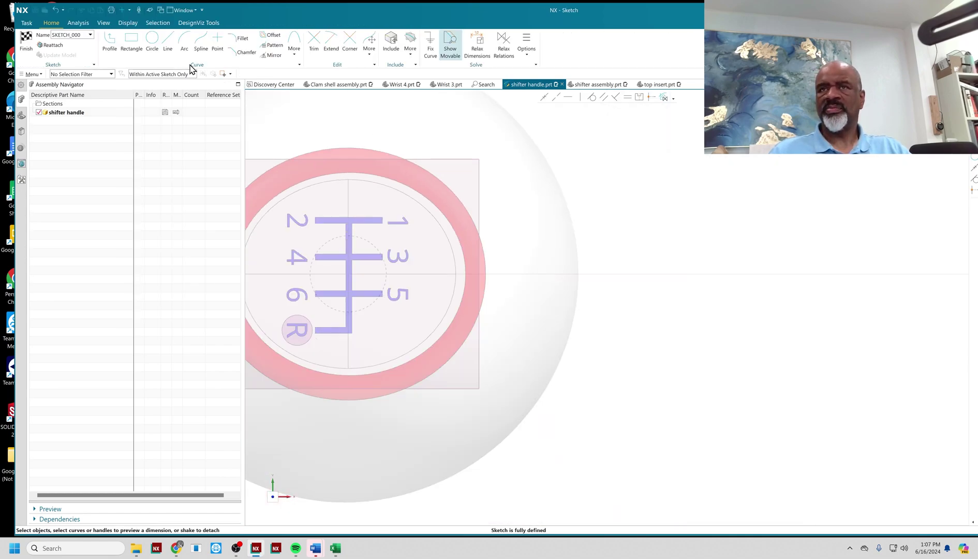
pyautogui.click(152, 41)
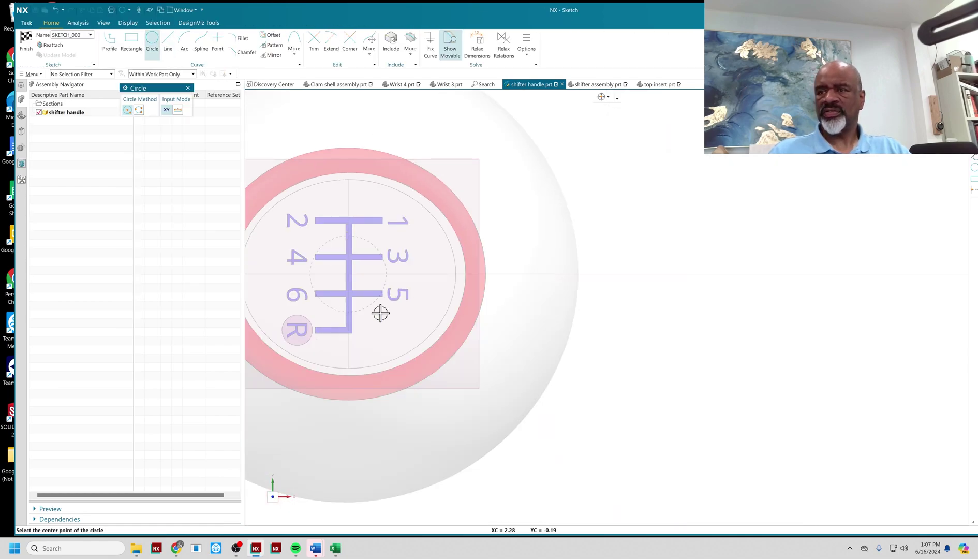
pyautogui.click(348, 274)
pyautogui.click(357, 280)
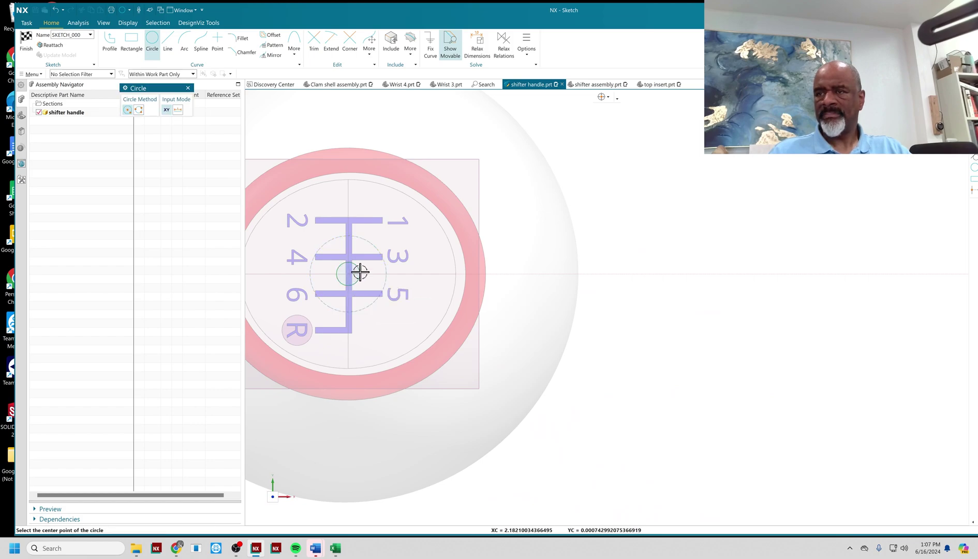
pyautogui.click(25, 38)
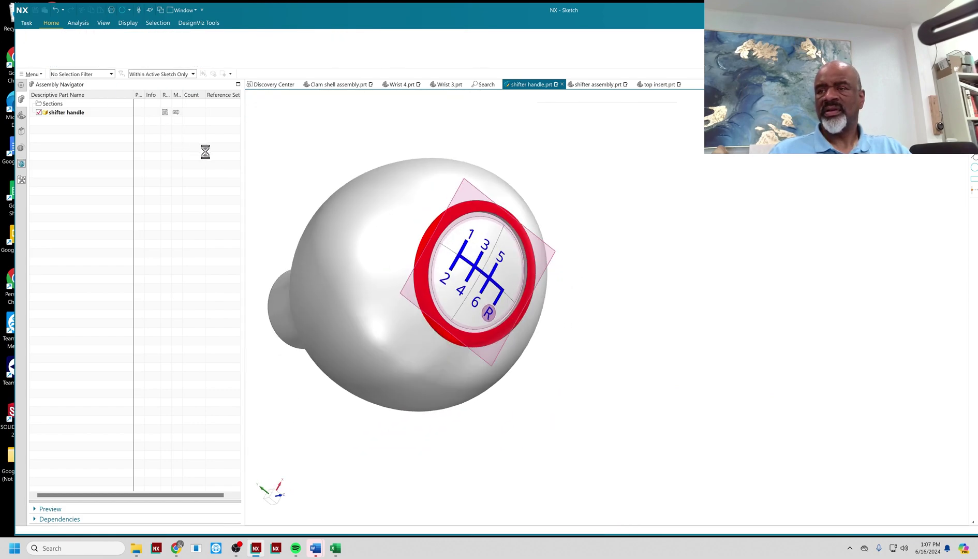
# - Finish the circle sketch and extrude it upward 0.45 in as a separate solid body with no Boolean
pyautogui.press('x')
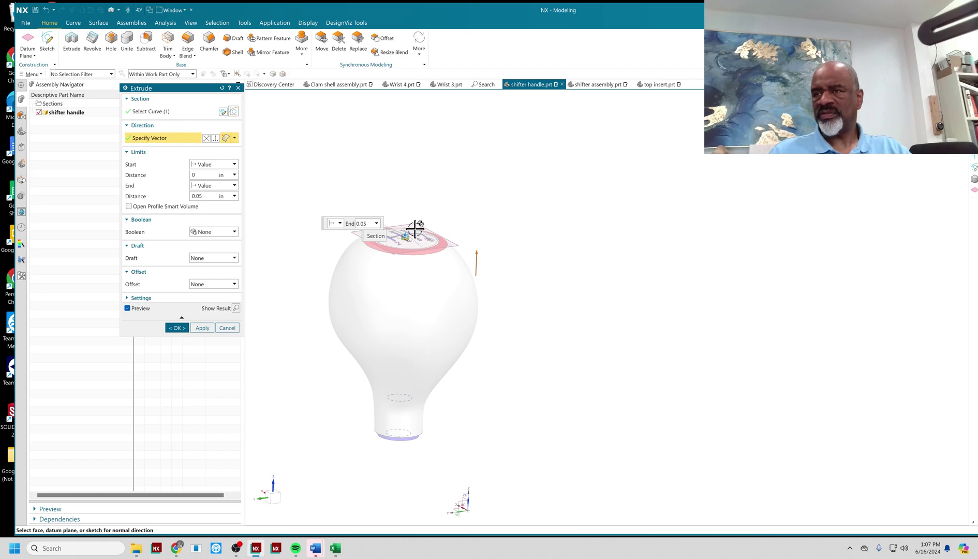
pyautogui.scroll(2, 413, 227)
pyautogui.moveTo(407, 231); pyautogui.dragTo(397, 203)
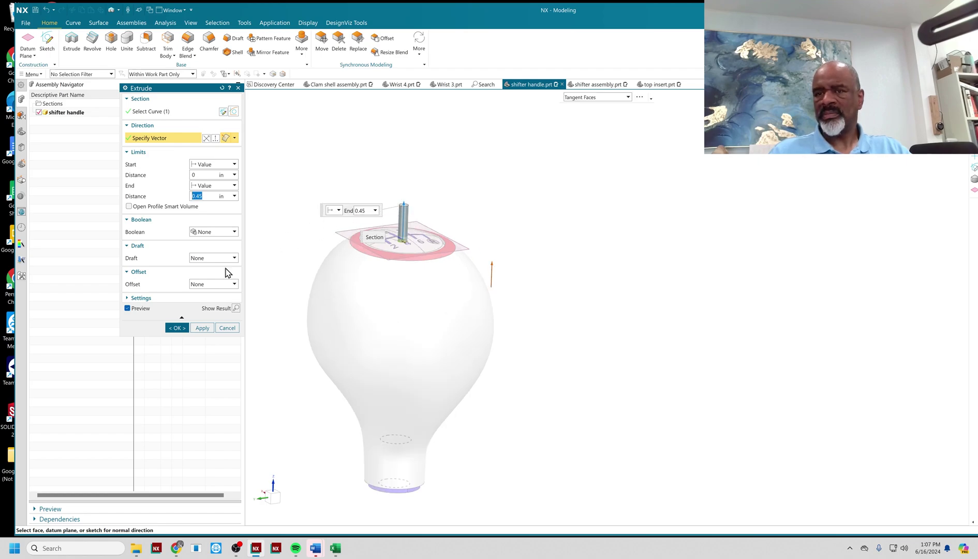
pyautogui.click(169, 299)
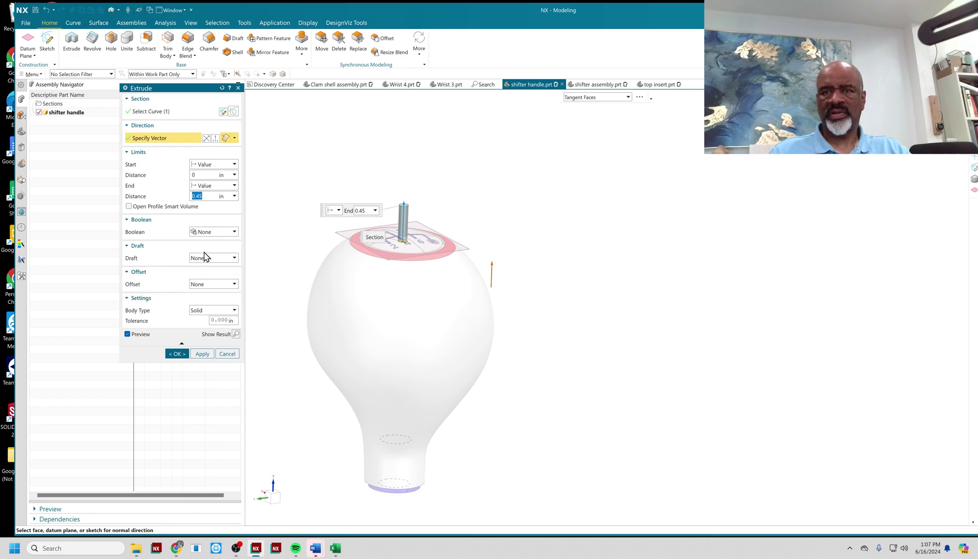
pyautogui.click(176, 354)
pyautogui.scroll(-2, 427, 222)
pyautogui.scroll(-1, 356, 181)
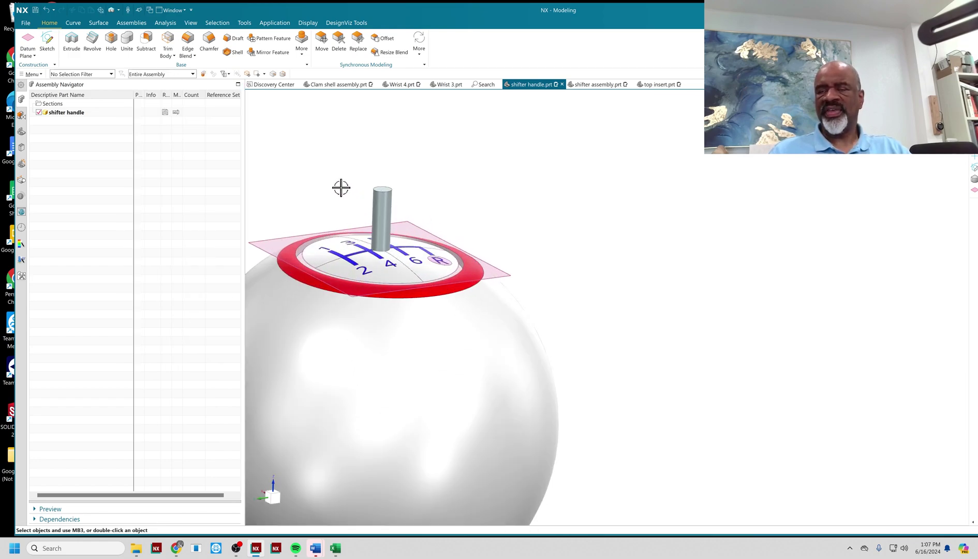
pyautogui.scroll(-2, 300, 115)
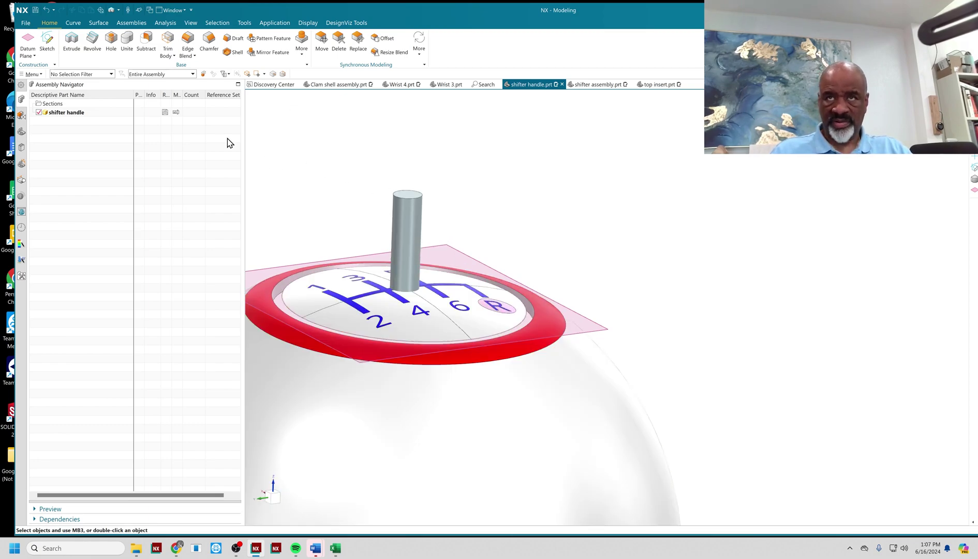
# - Subtract the extruded cylinder from the top insert solid body to cut a hole at its centre
pyautogui.click(148, 45)
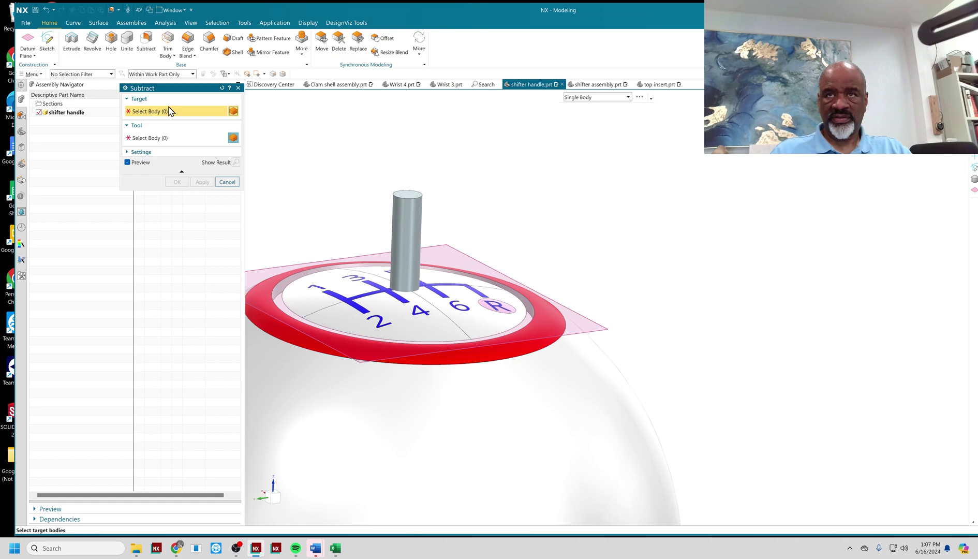
pyautogui.click(439, 306)
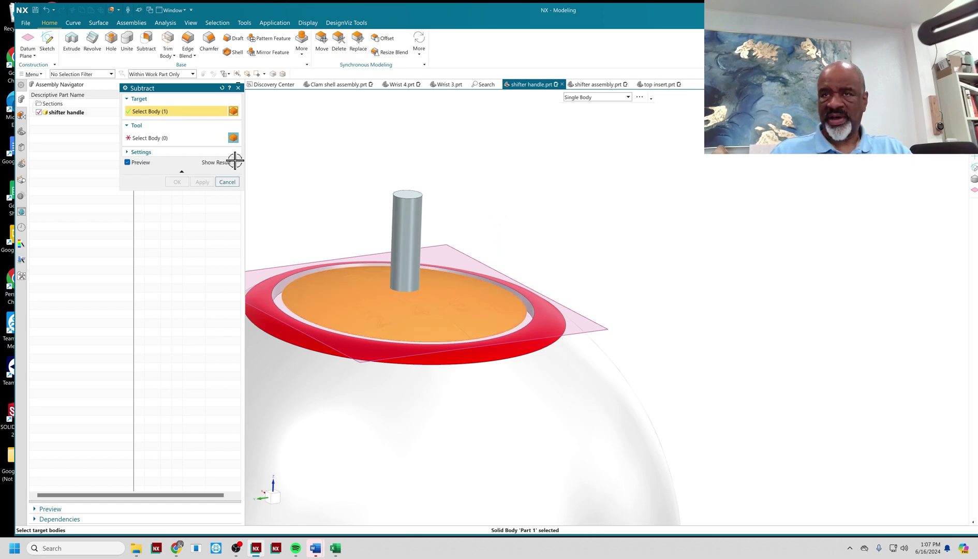
pyautogui.click(155, 138)
pyautogui.click(400, 232)
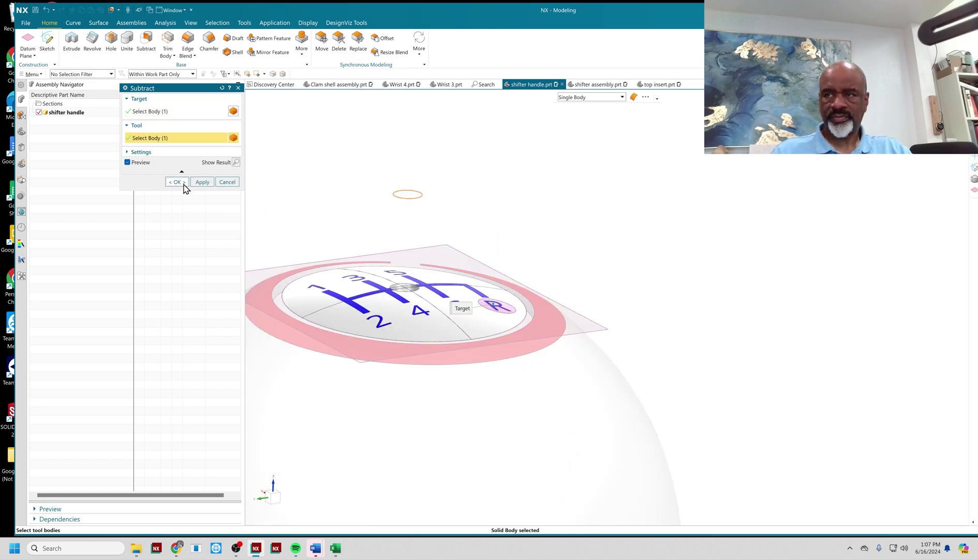
pyautogui.click(176, 182)
pyautogui.scroll(5, 444, 290)
pyautogui.scroll(-3, 441, 291)
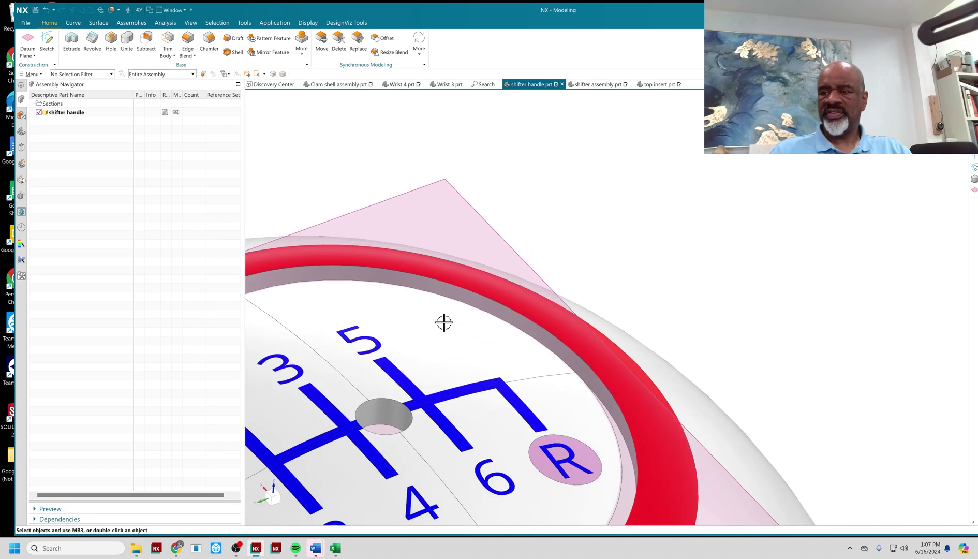
pyautogui.moveTo(382, 407); pyautogui.dragTo(407, 387, button='middle')
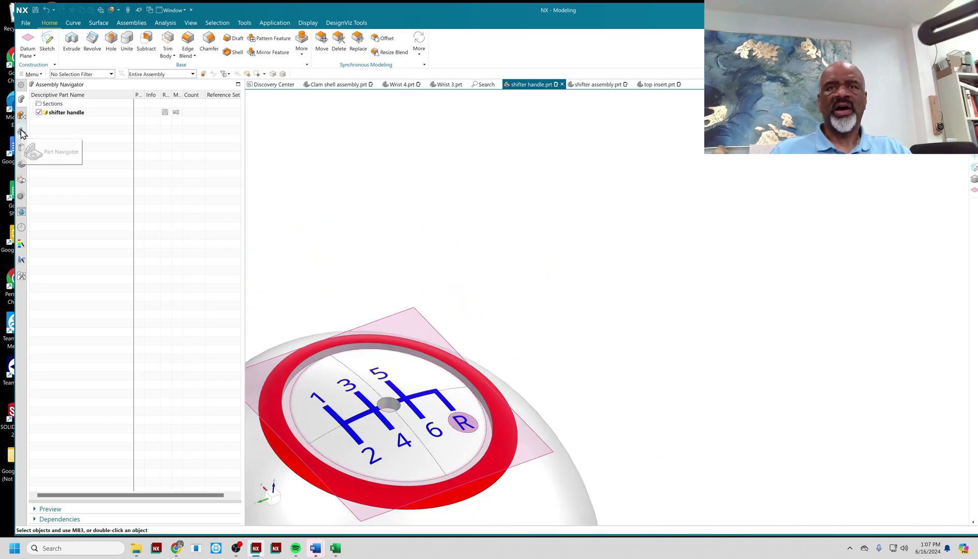
# - Review the shifter handle's model history and examine the new subtract feature at the top insert's centre
pyautogui.click(21, 133)
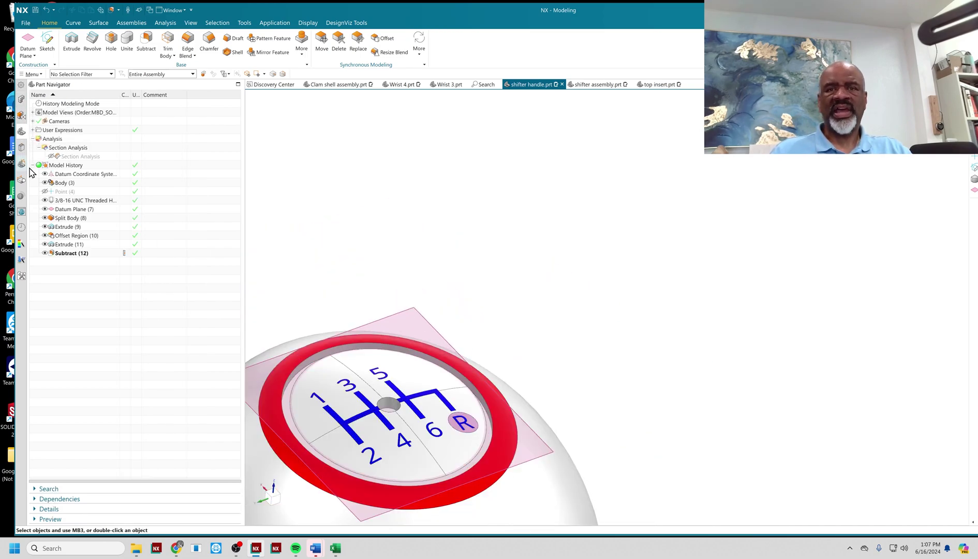
pyautogui.click(77, 255)
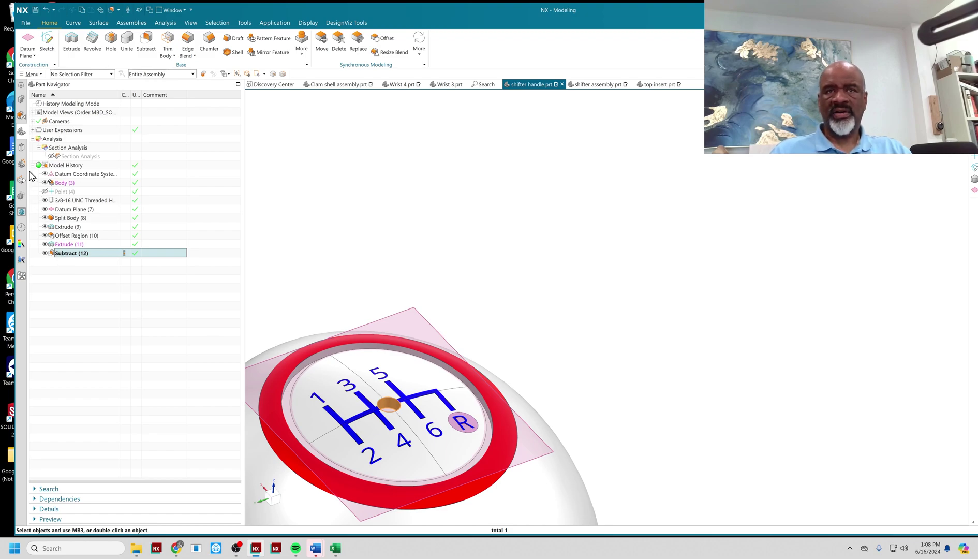
pyautogui.scroll(-3, 327, 193)
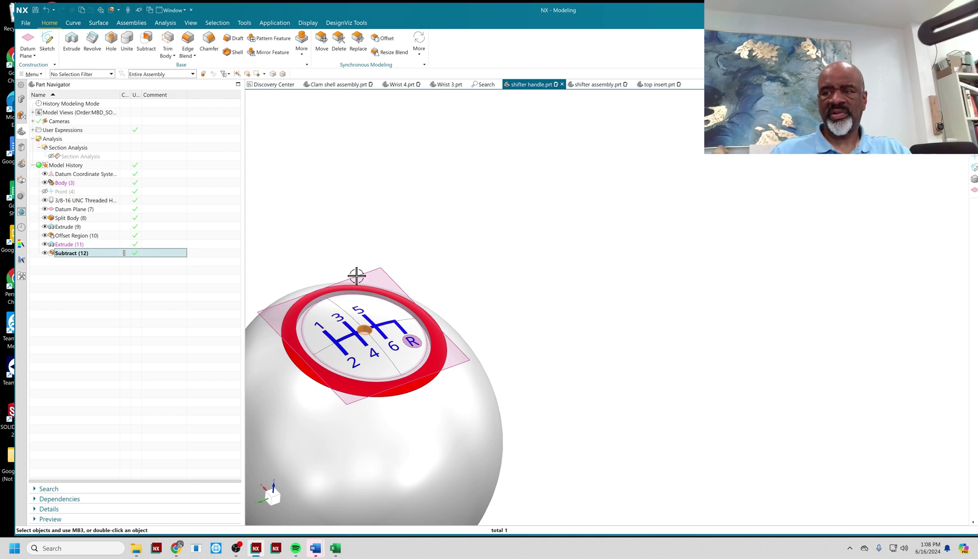
pyautogui.scroll(-3, 346, 224)
pyautogui.scroll(4, 356, 277)
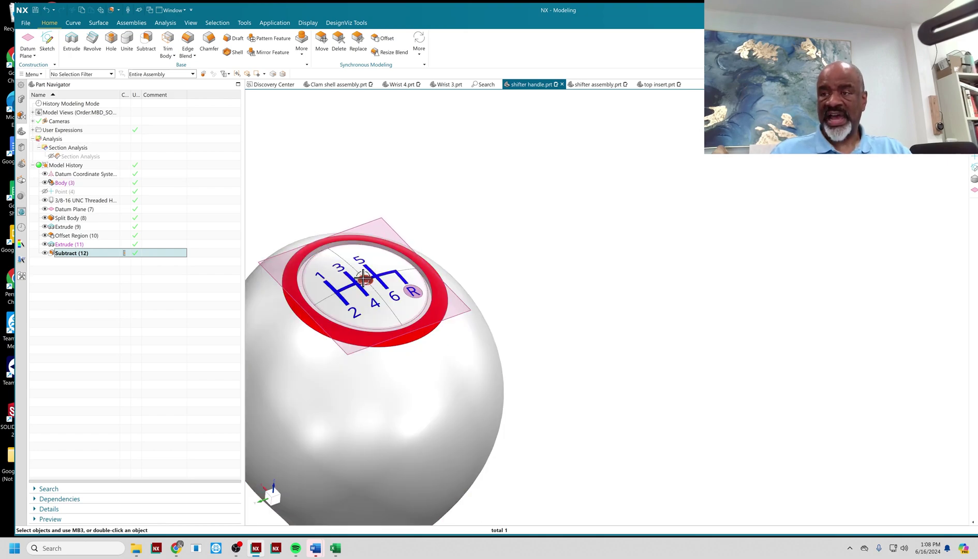
pyautogui.scroll(3, 356, 278)
pyautogui.moveTo(366, 288); pyautogui.dragTo(487, 189, button='middle')
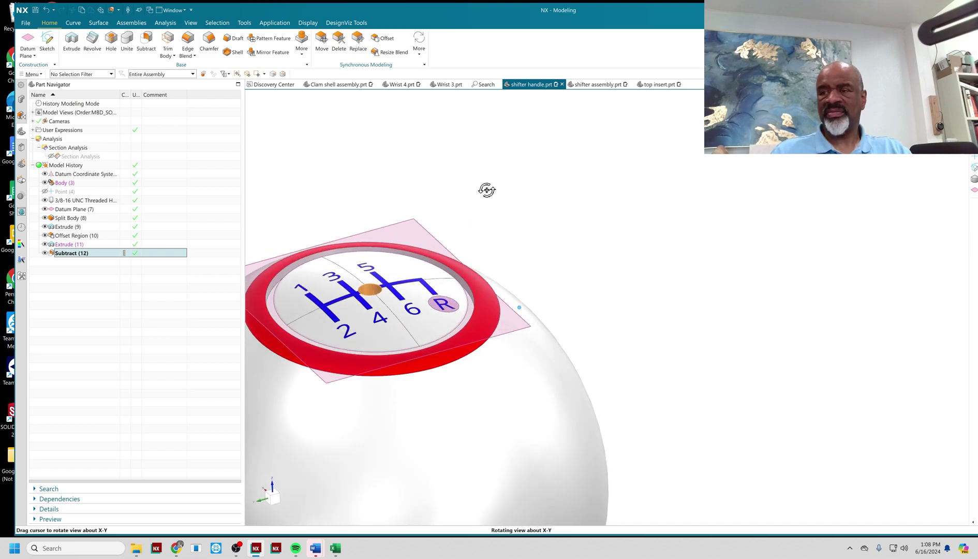
pyautogui.keyDown('shift'); pyautogui.moveTo(345, 209); pyautogui.dragTo(410, 198, button='middle'); pyautogui.keyUp('shift')
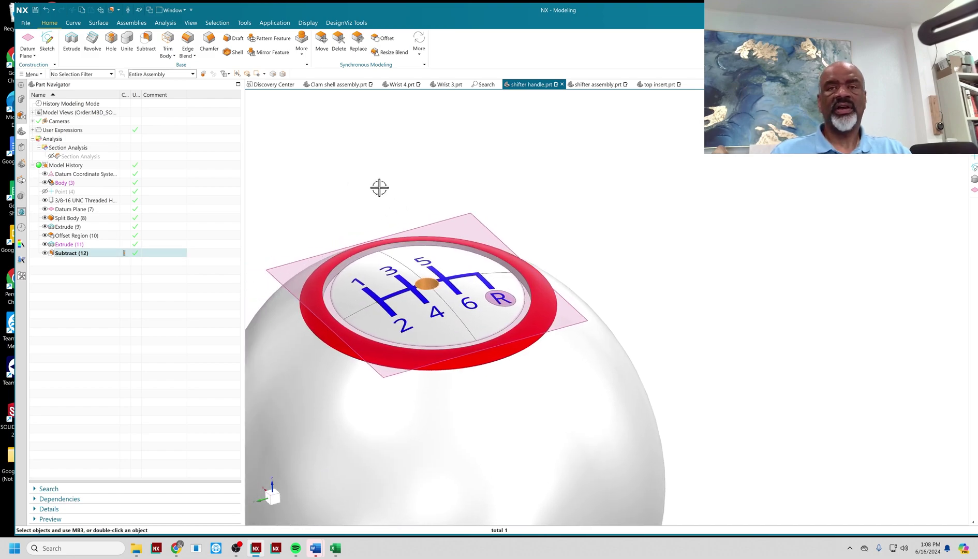
# - Open the parent shifter assembly from the shifter handle and turn off its section clipping
pyautogui.click(21, 99)
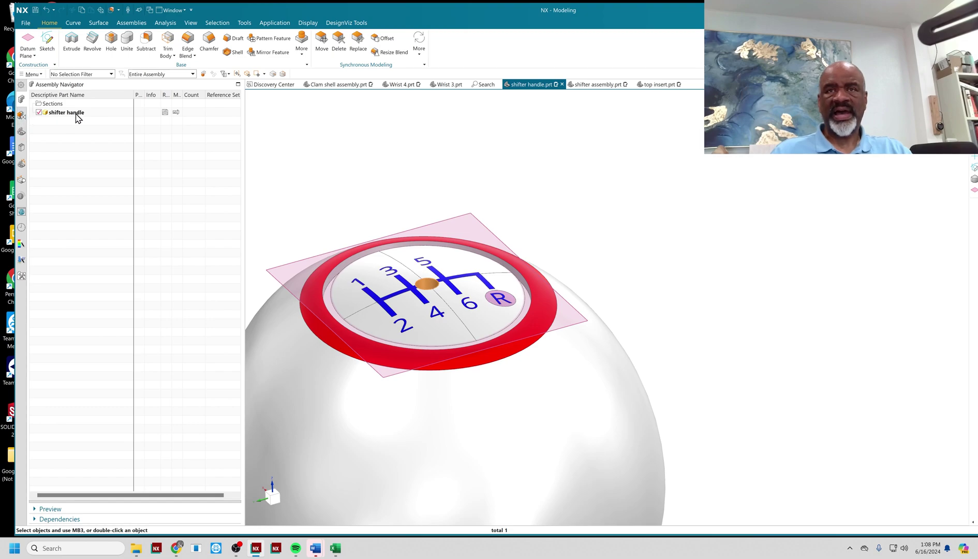
pyautogui.rightClick(77, 114)
pyautogui.moveTo(86, 115)
pyautogui.click(169, 124)
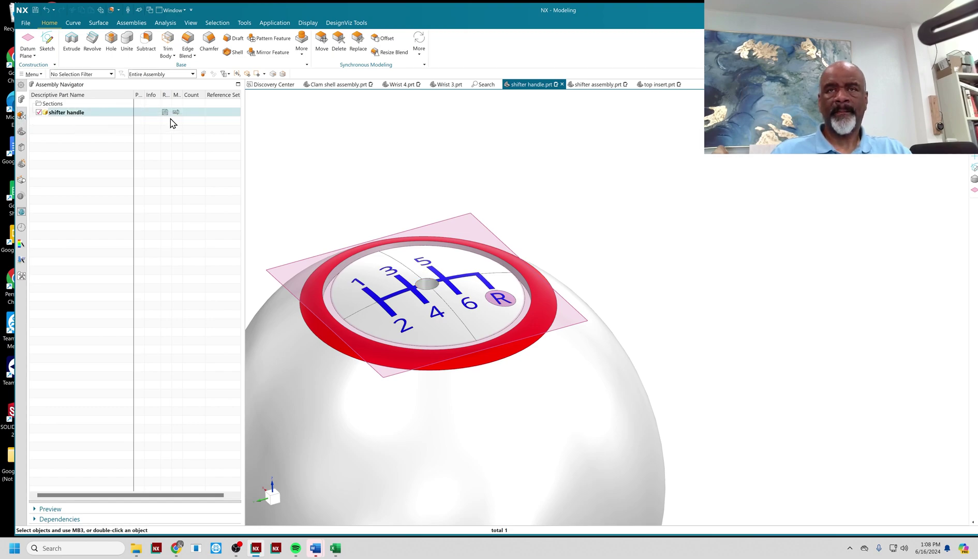
pyautogui.click(45, 130)
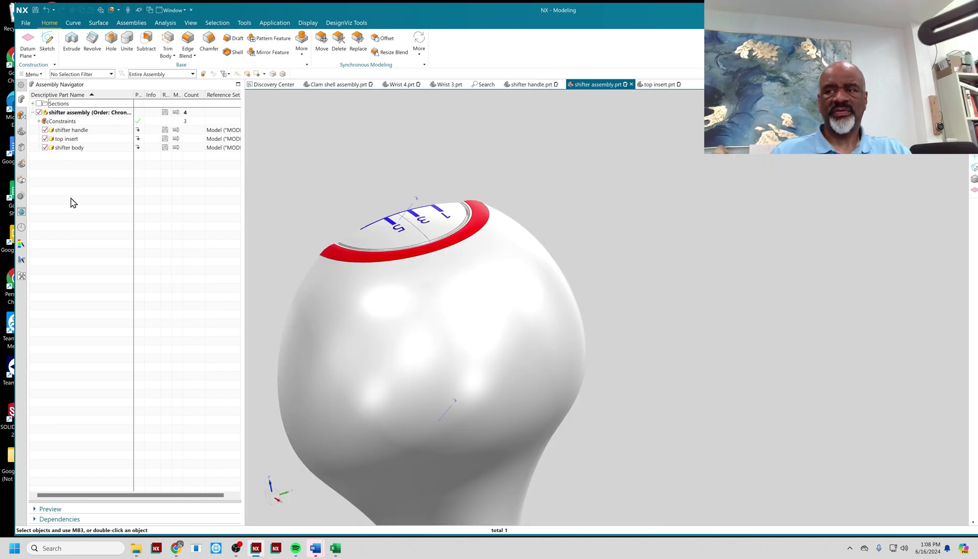
pyautogui.click(191, 23)
pyautogui.click(343, 46)
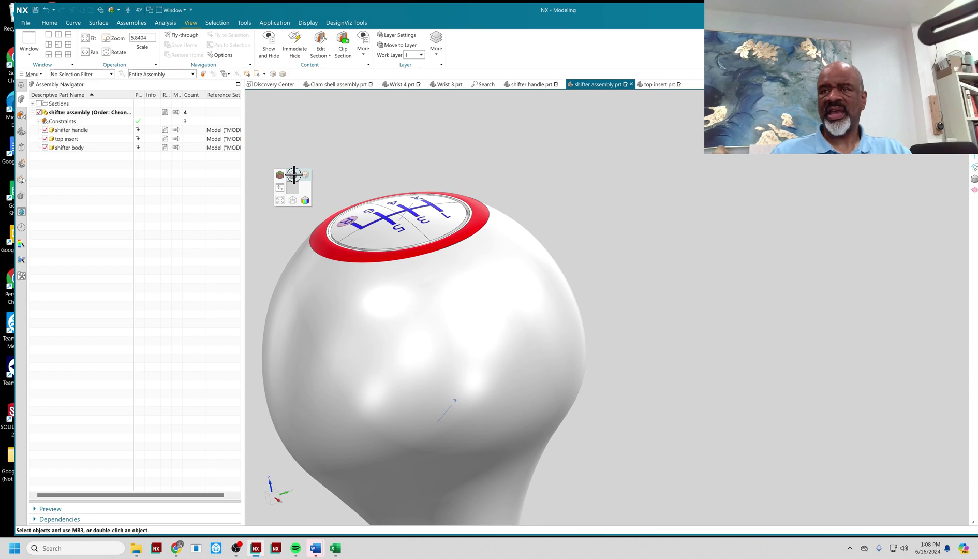
# - Examine the top insert in the unclipped shifter assembly to check whether the new centre hole carried over
pyautogui.moveTo(326, 177); pyautogui.dragTo(371, 194, button='middle')
pyautogui.scroll(5, 485, 297)
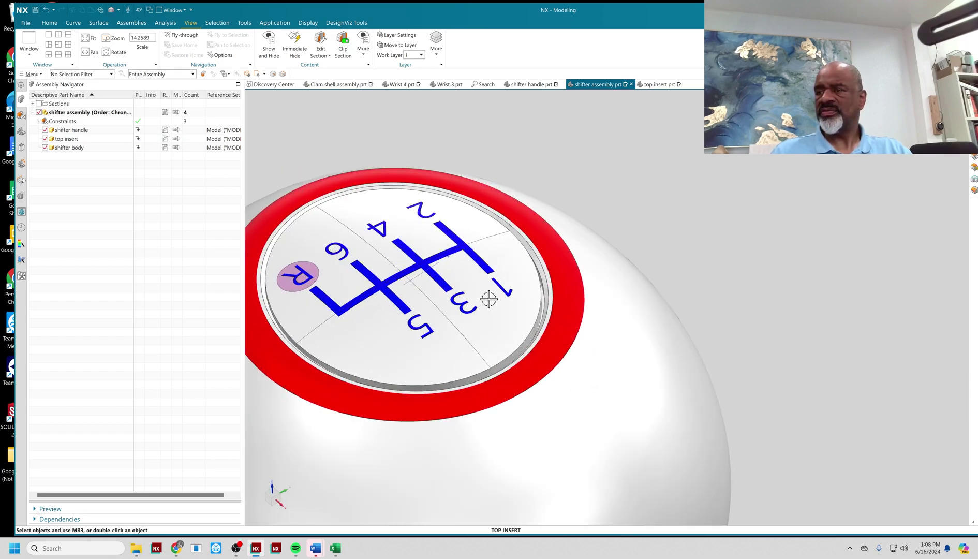
pyautogui.scroll(-7, 391, 273)
pyautogui.moveTo(328, 233); pyautogui.dragTo(354, 209, button='middle')
pyautogui.scroll(2, 323, 129)
pyautogui.scroll(-2, 321, 136)
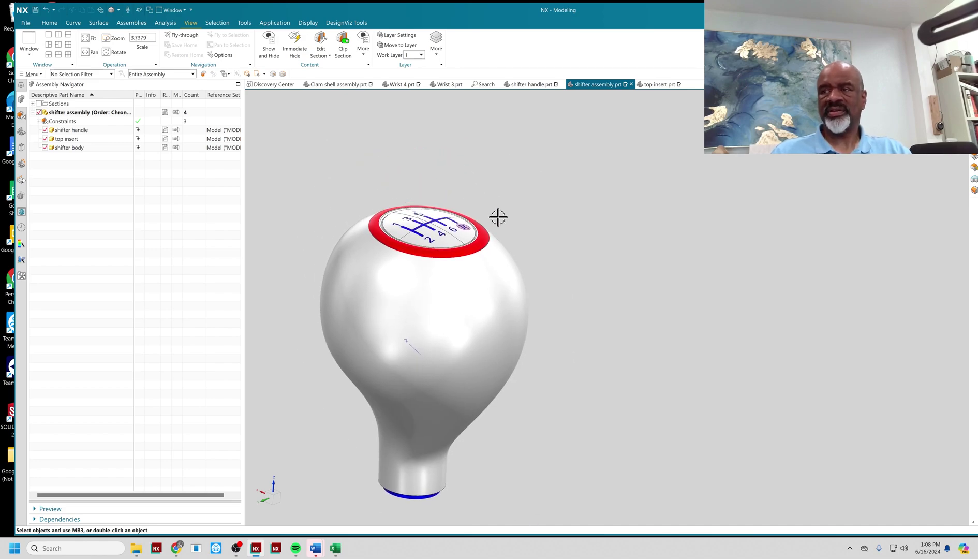
pyautogui.moveTo(498, 216); pyautogui.dragTo(500, 217, button='middle')
pyautogui.scroll(4, 409, 212)
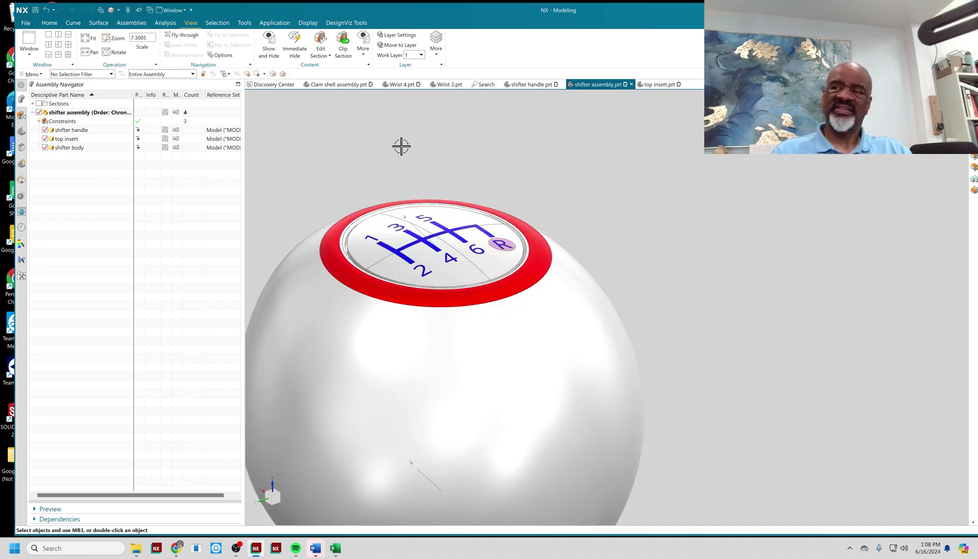
pyautogui.scroll(-1, 406, 148)
pyautogui.scroll(-1, 407, 148)
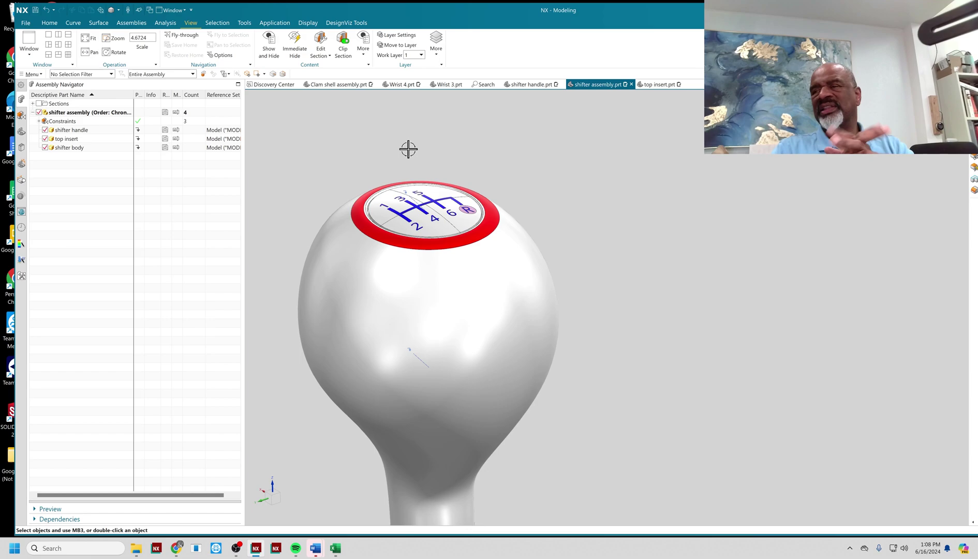